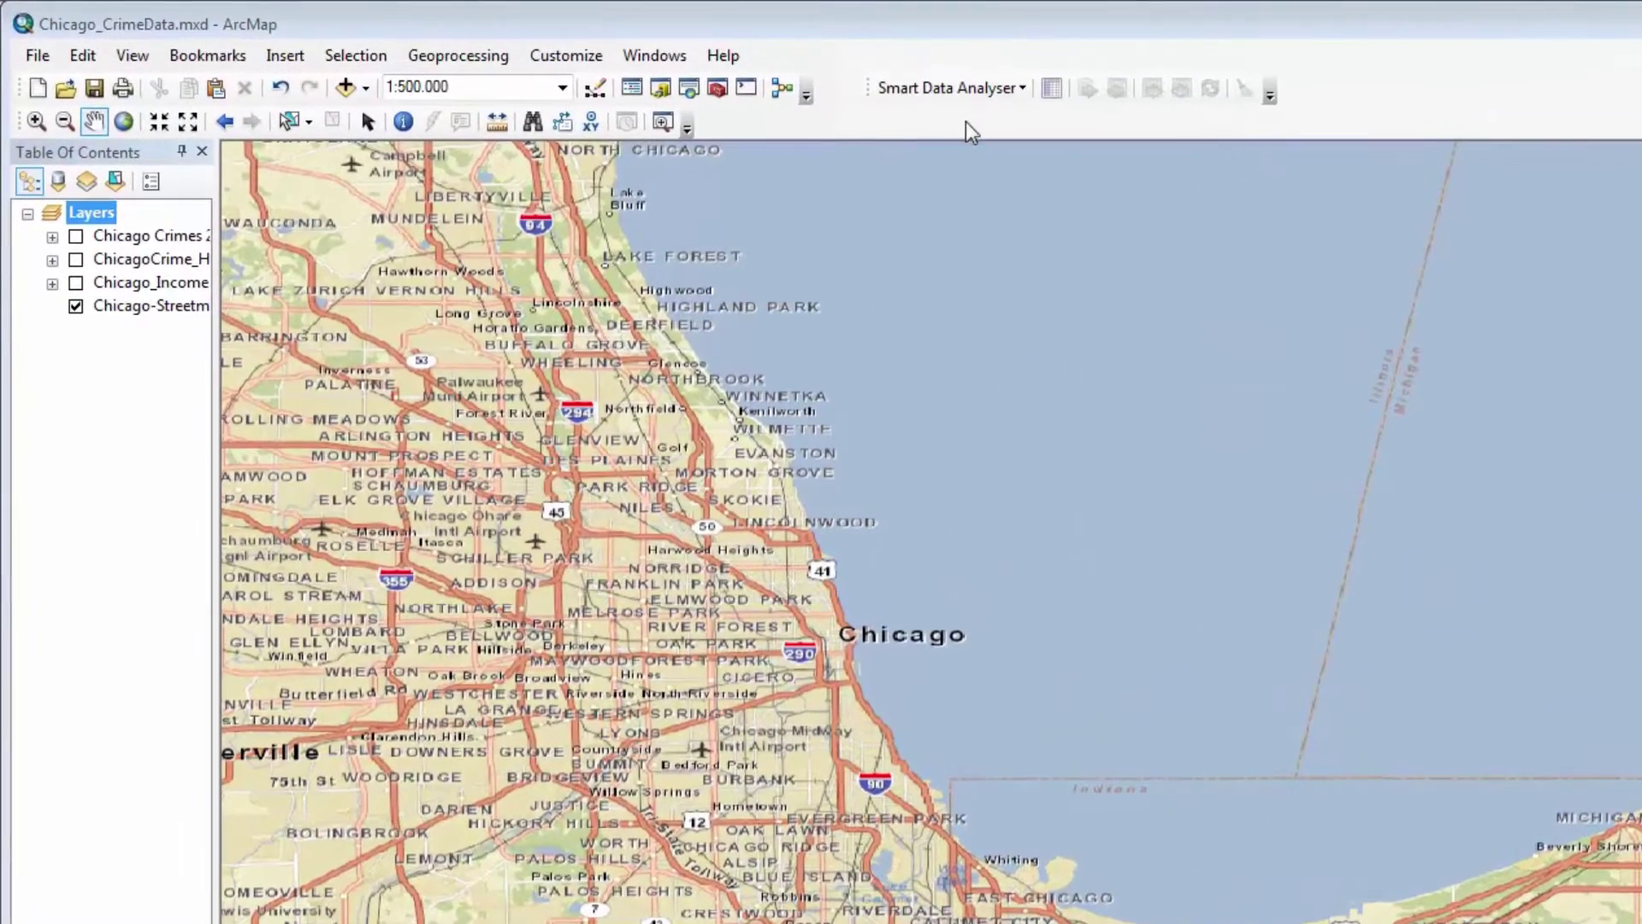
# Import CrimeData_Chicago.csv into the Smart Data Analyser as semicolon-delimited ANSI text, with field names in row 1 and data from row 2
pyautogui.click(966, 88)
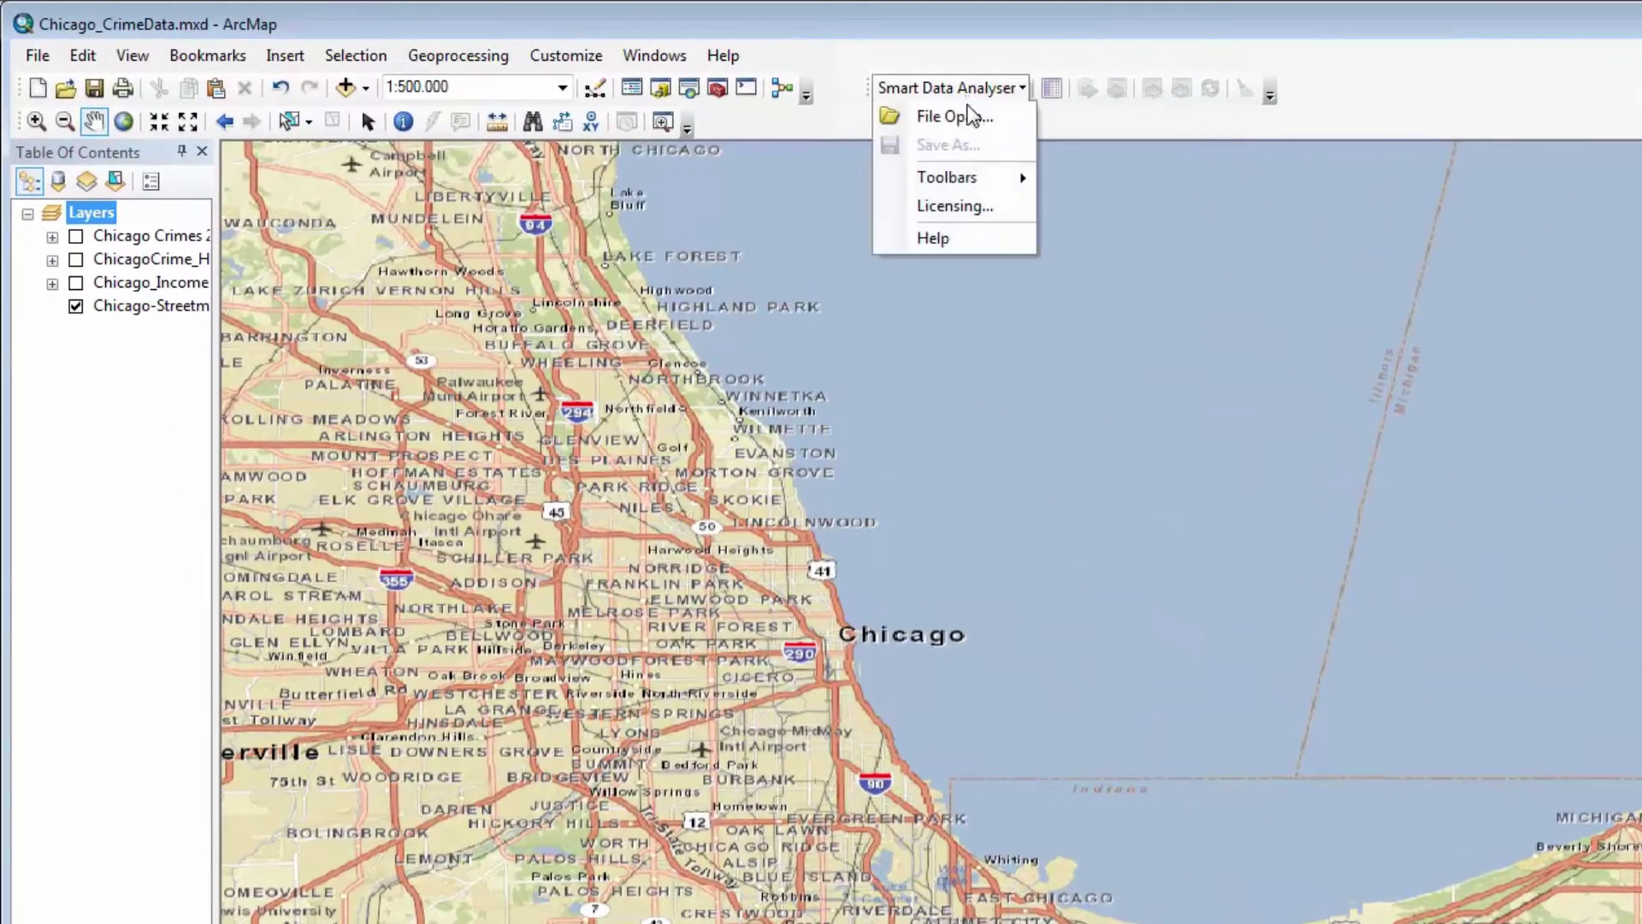
pyautogui.click(968, 113)
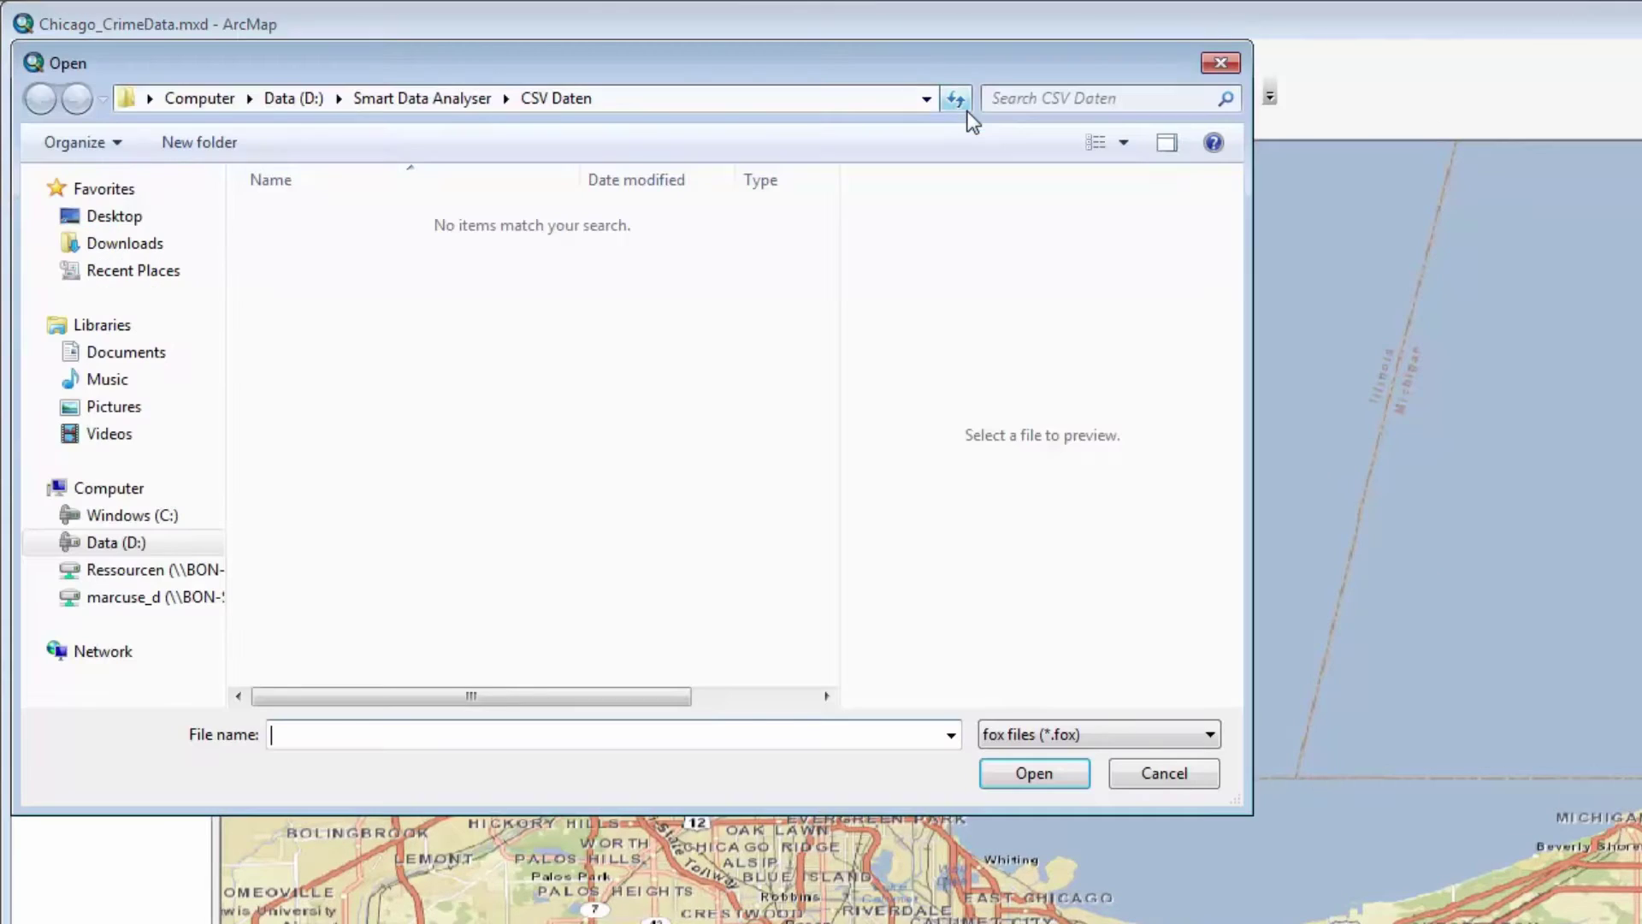
pyautogui.click(1047, 734)
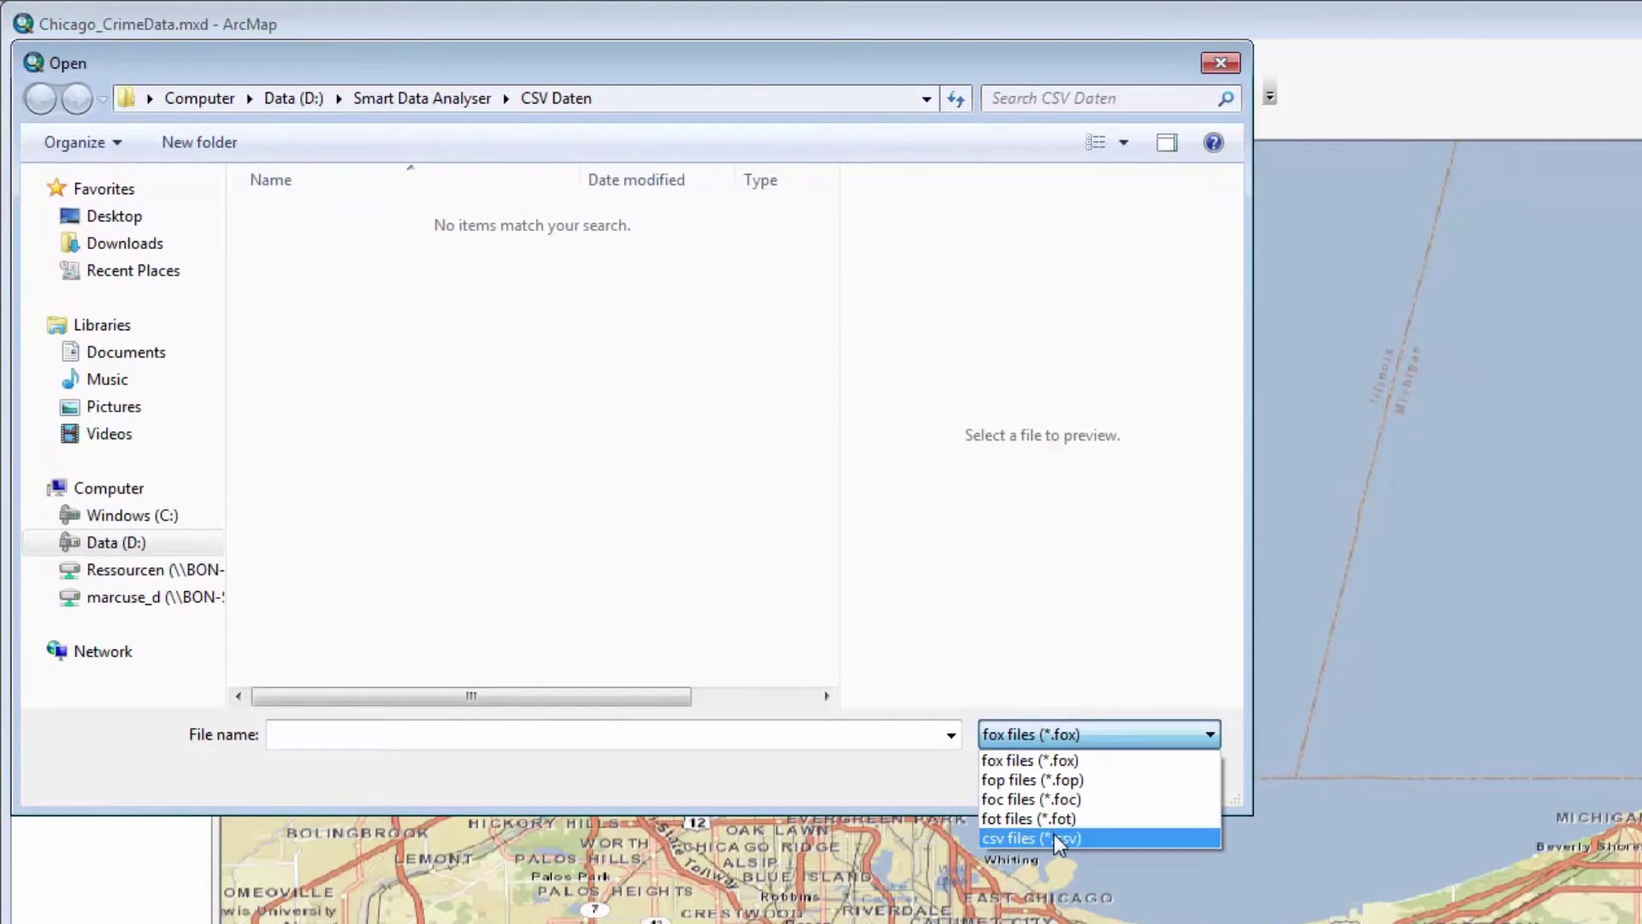
pyautogui.click(1054, 836)
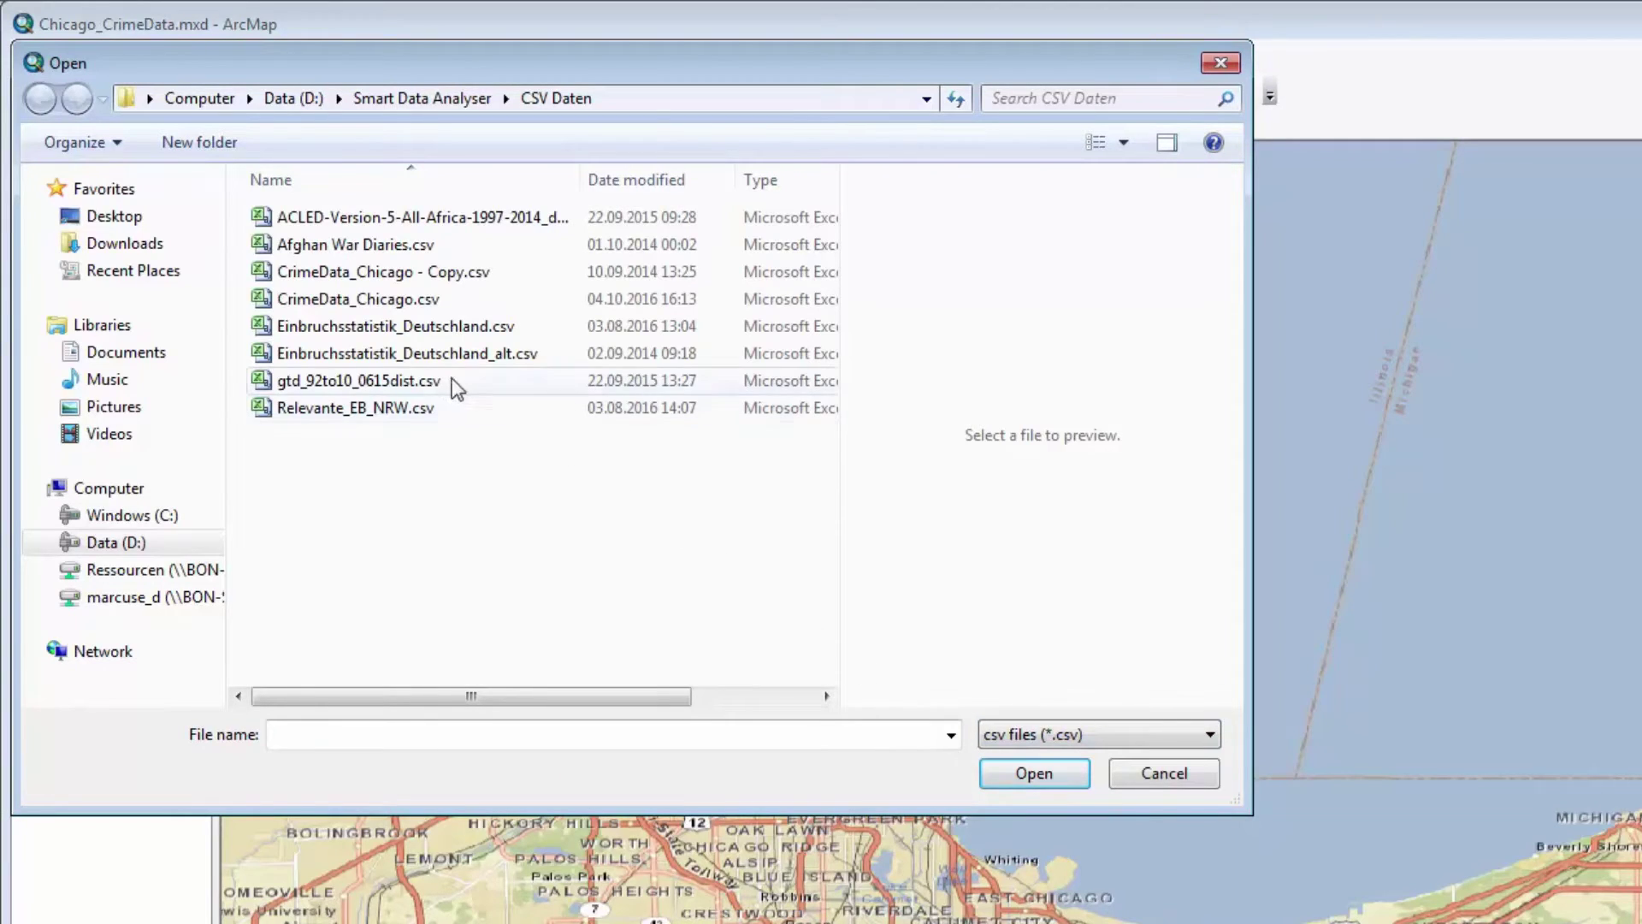
pyautogui.click(356, 306)
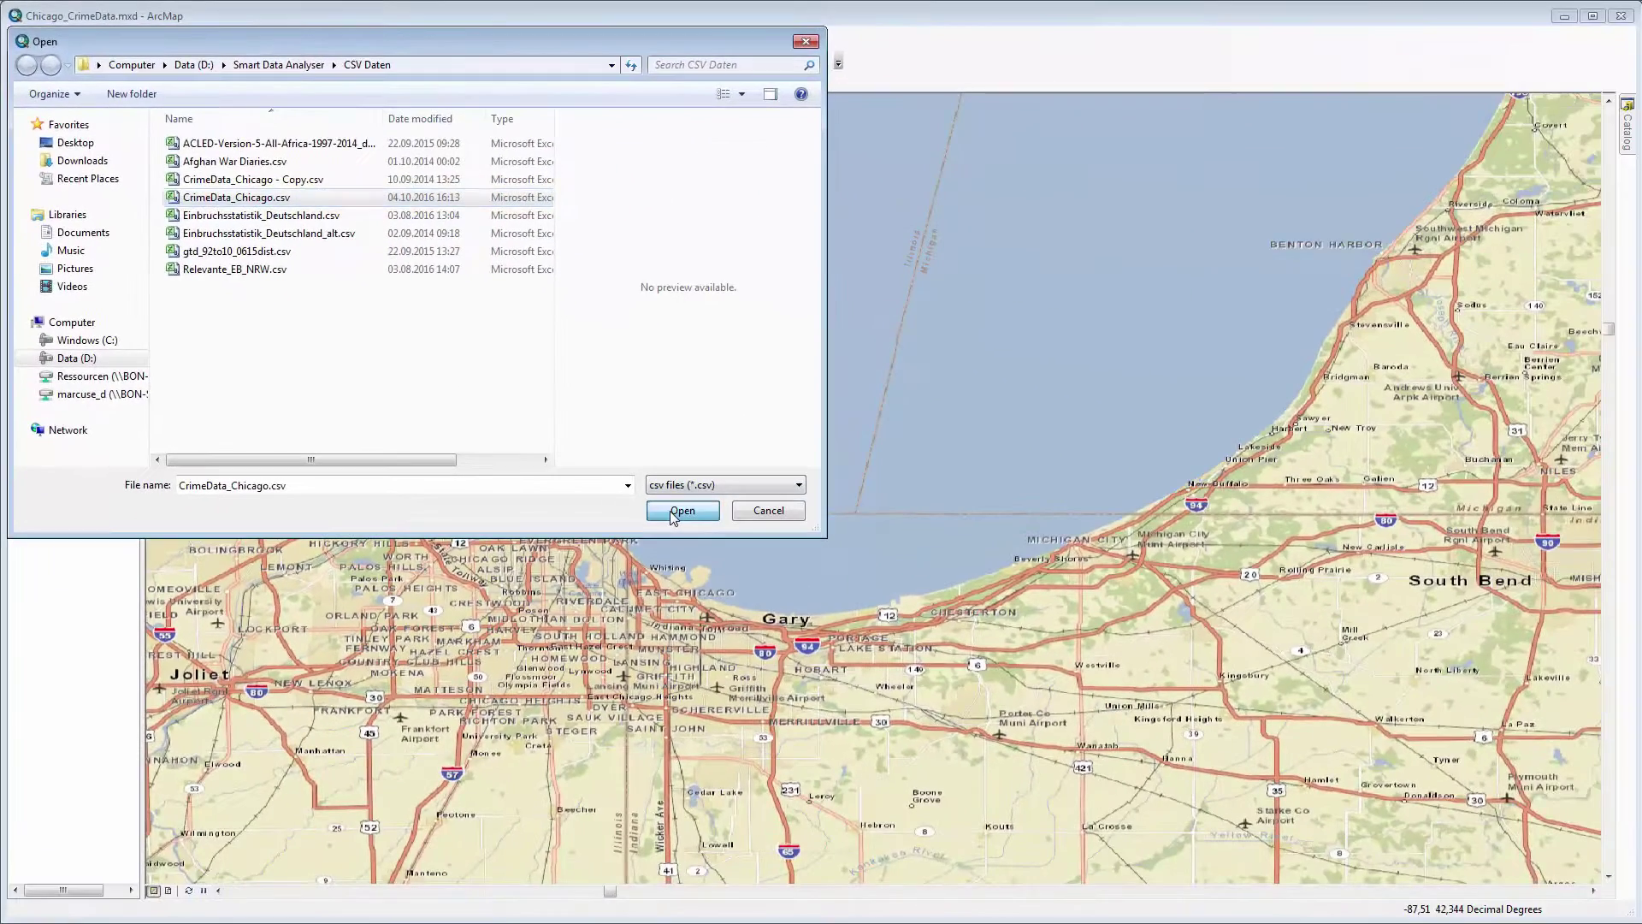
pyautogui.click(789, 600)
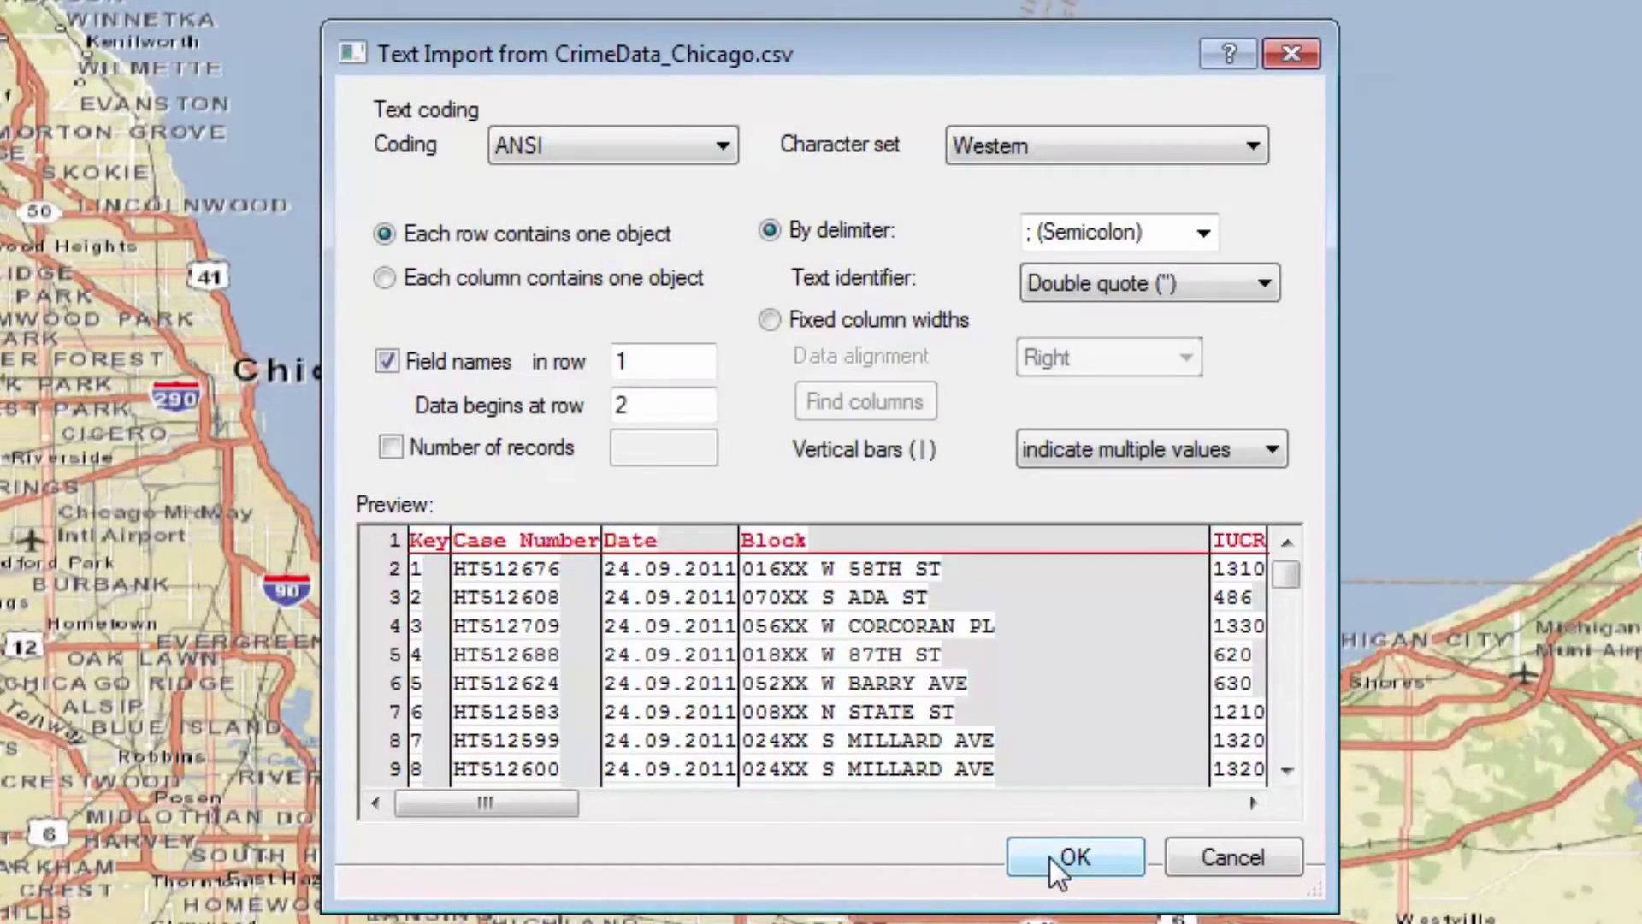
pyautogui.click(1049, 855)
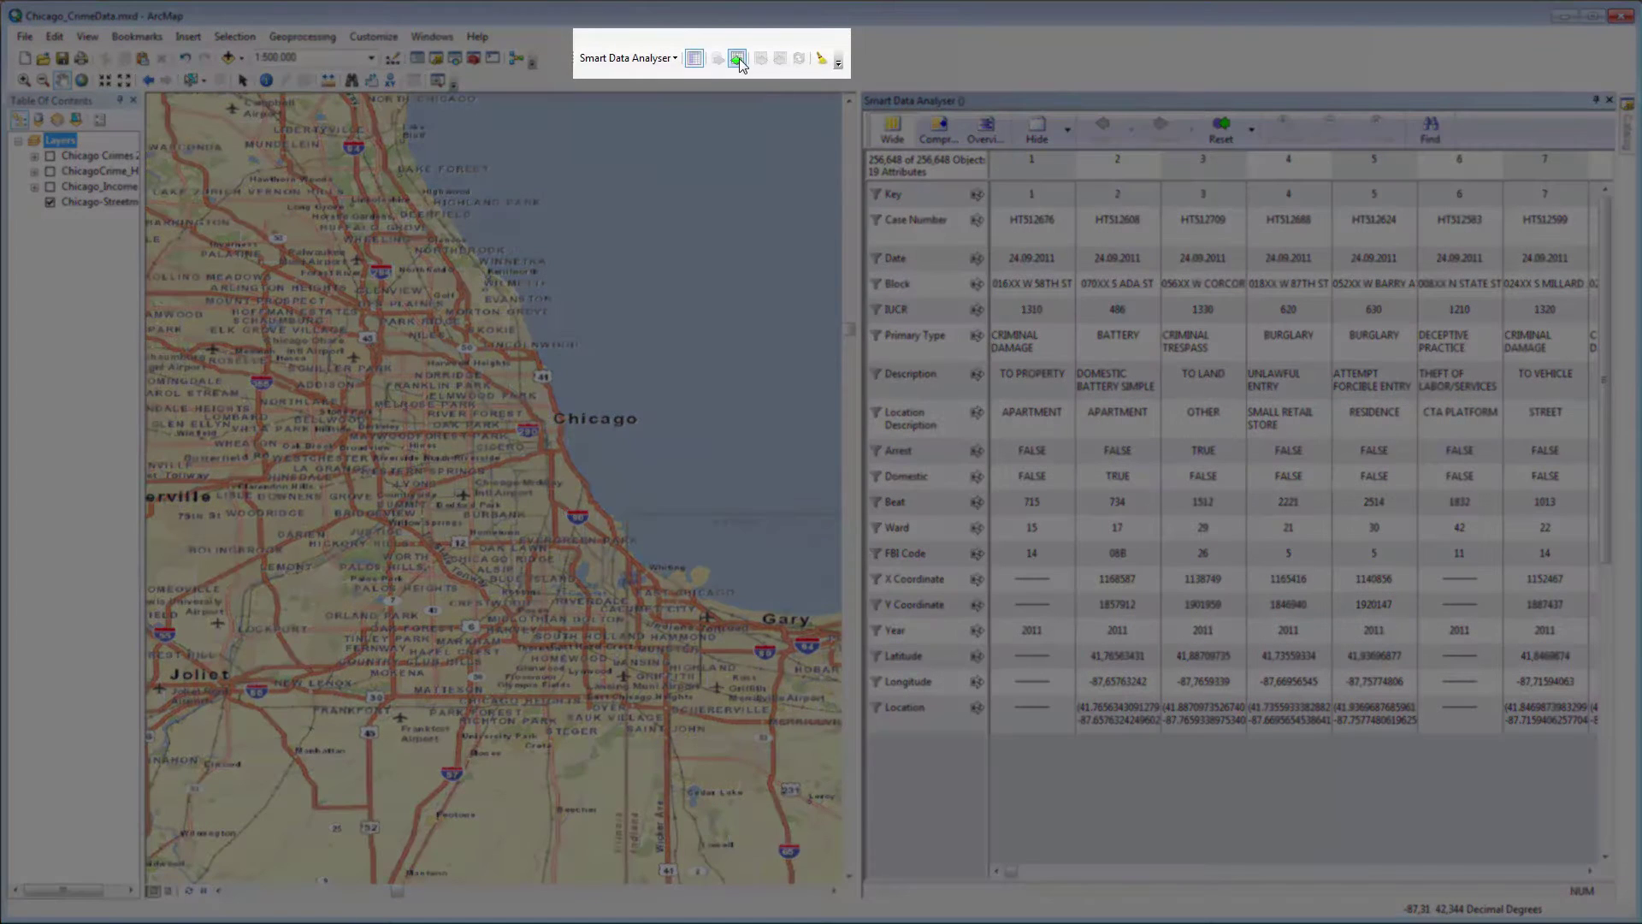
# Add the imported crime records to the Chicago map as a point layer and view it at 1:300,000 scale
pyautogui.click(737, 58)
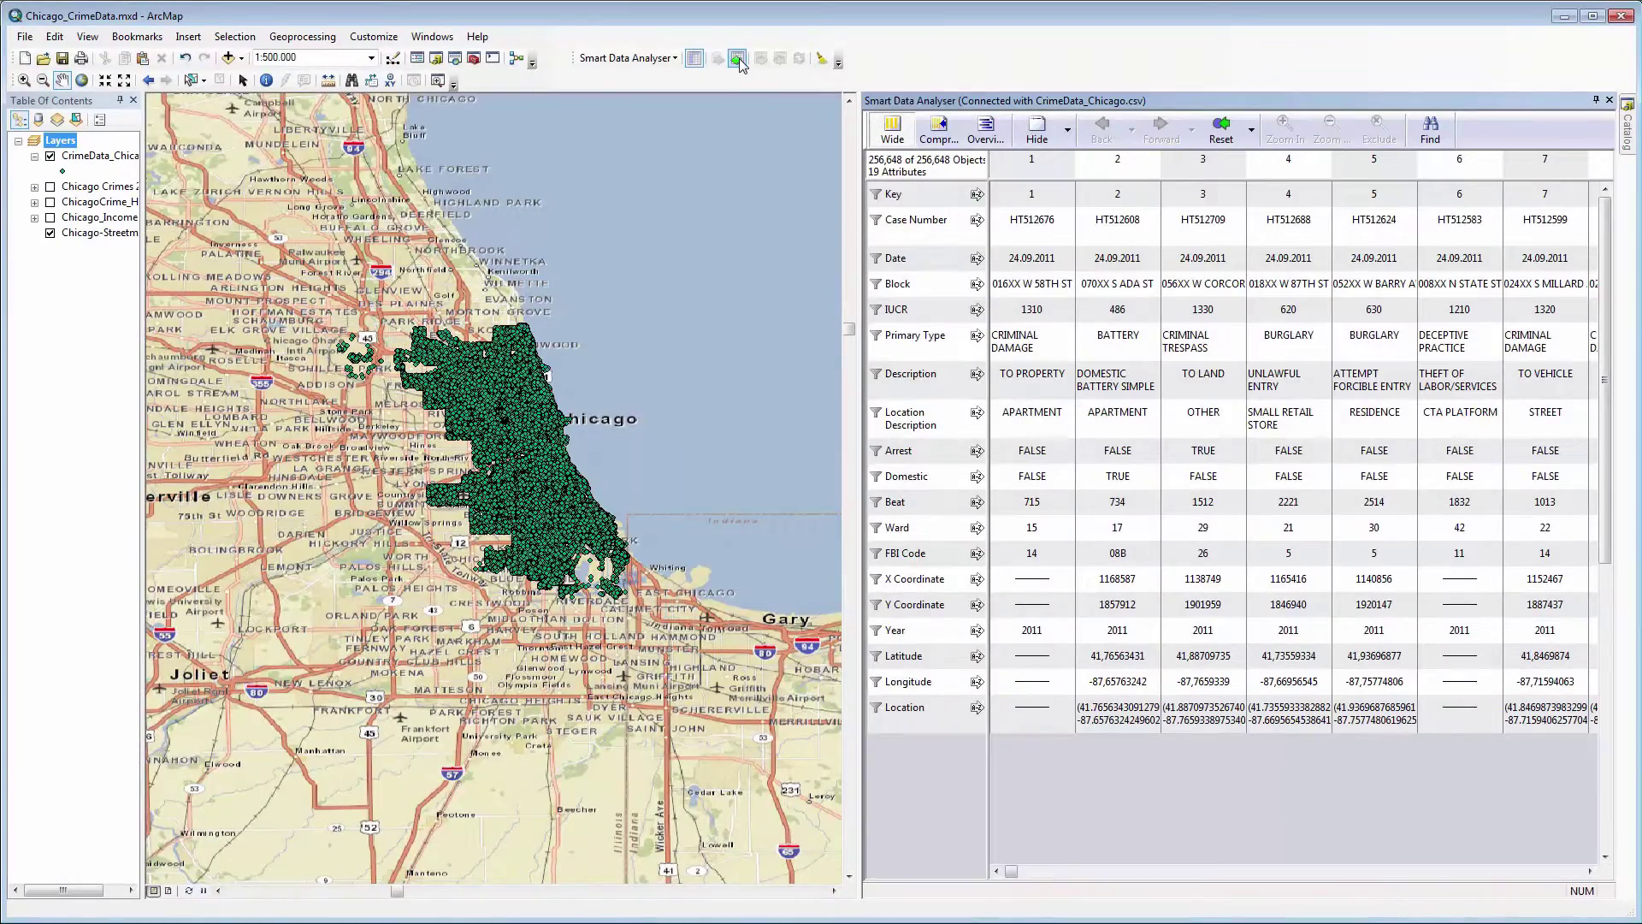
pyautogui.scroll(-1, 582, 336)
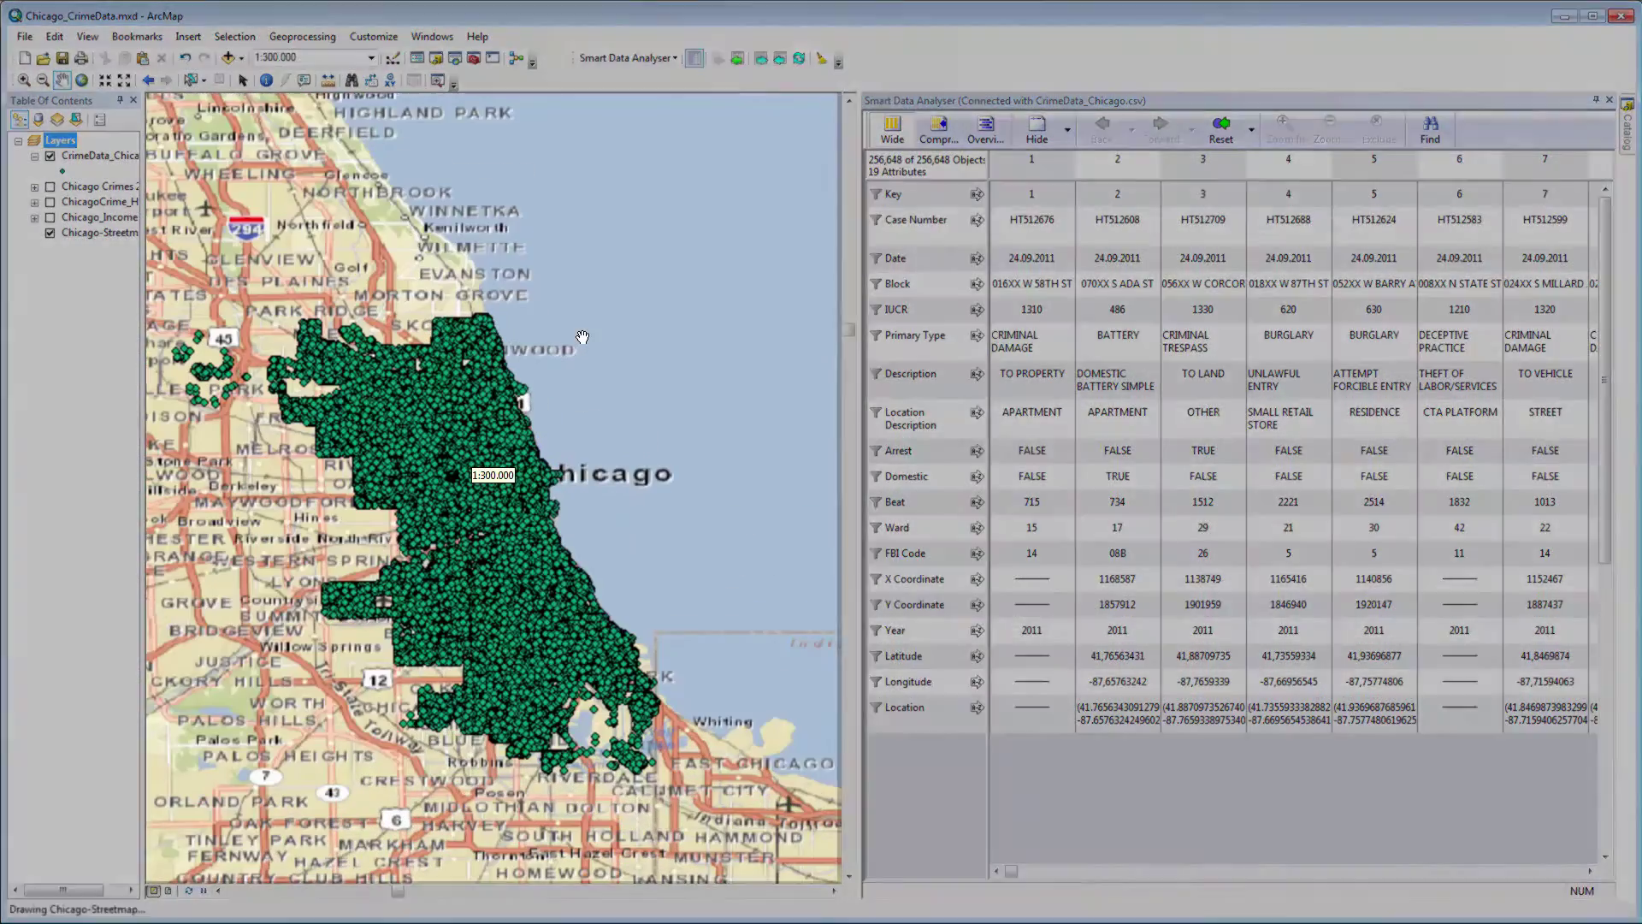
pyautogui.scroll(-1, 582, 336)
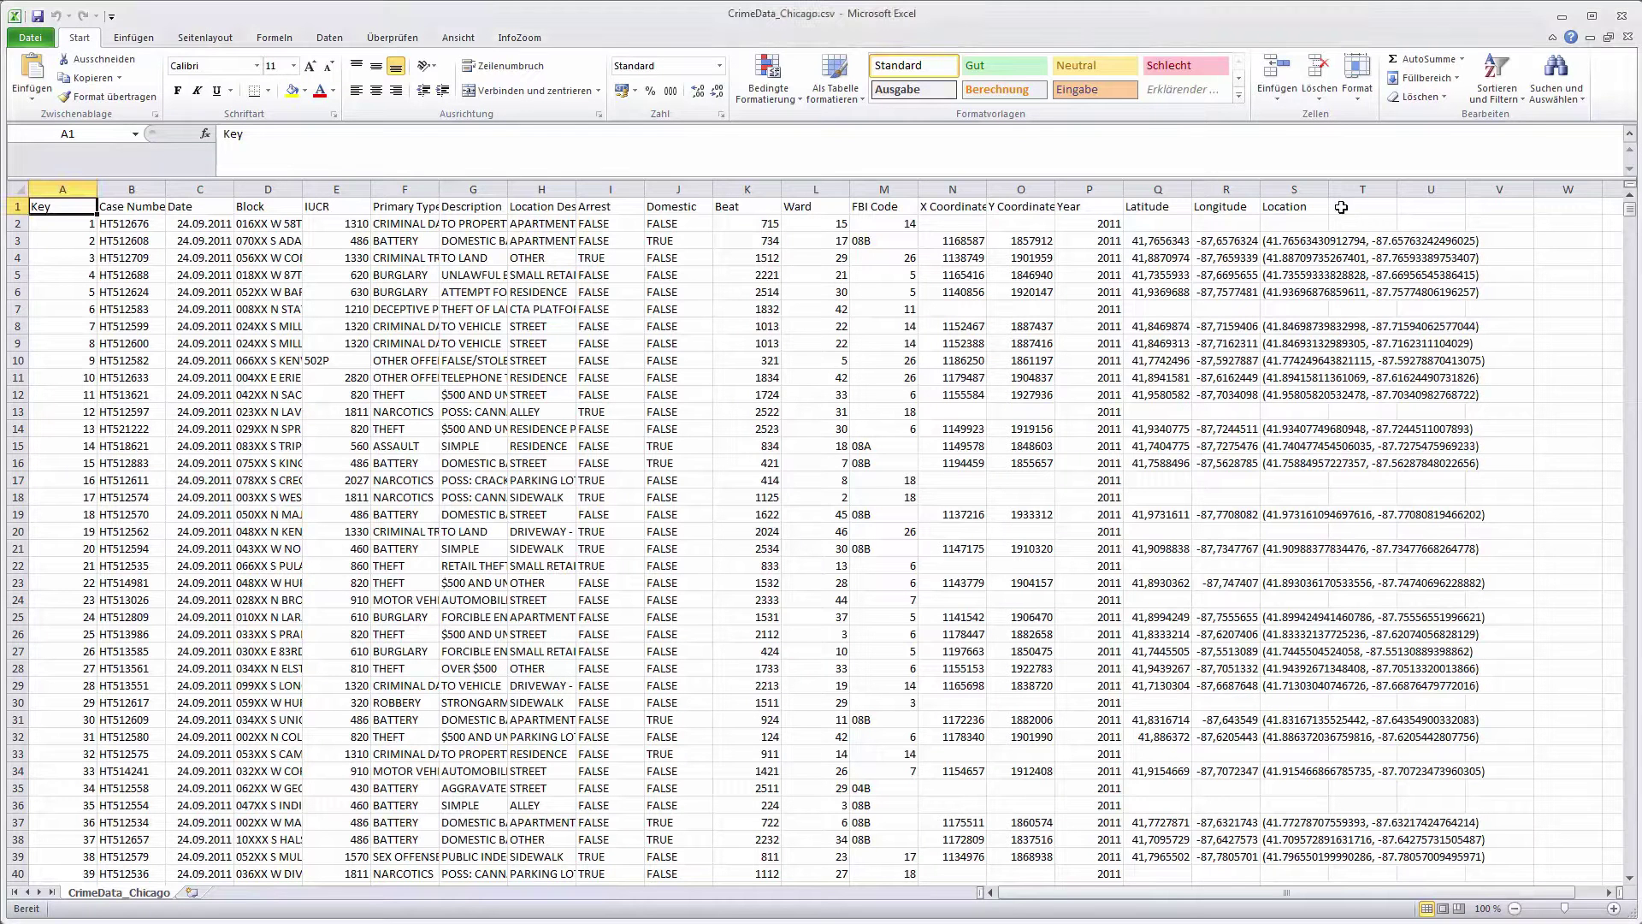
# Look through the crime records of CrimeData_Chicago.csv in Excel and close the spreadsheet
pyautogui.click(1340, 207)
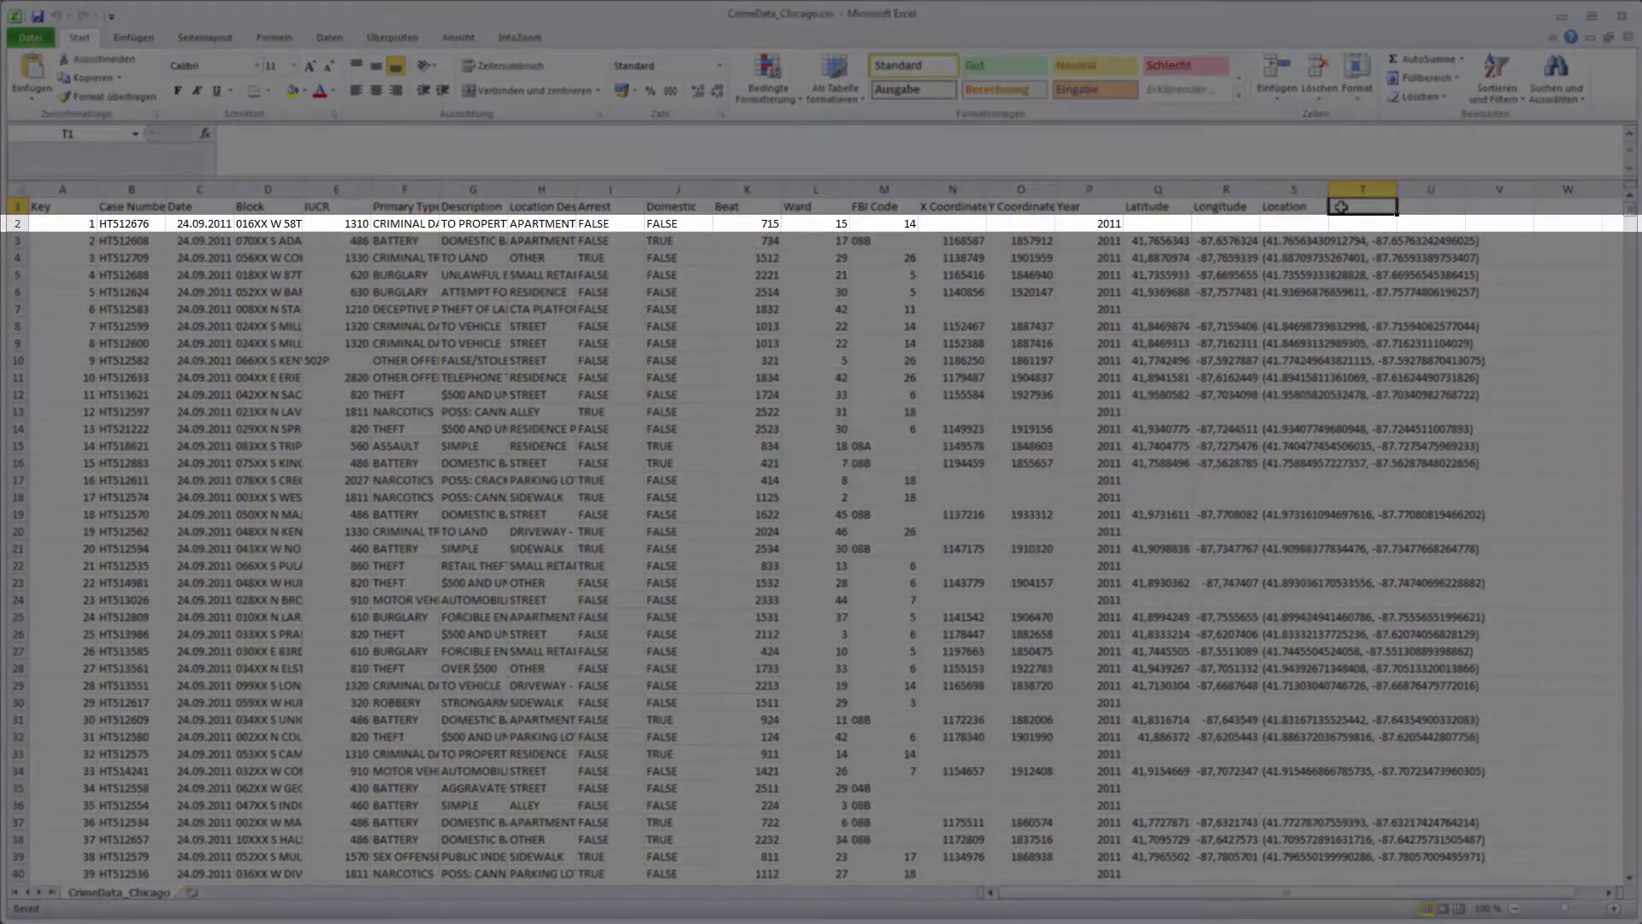
pyautogui.scroll(-10, 1347, 386)
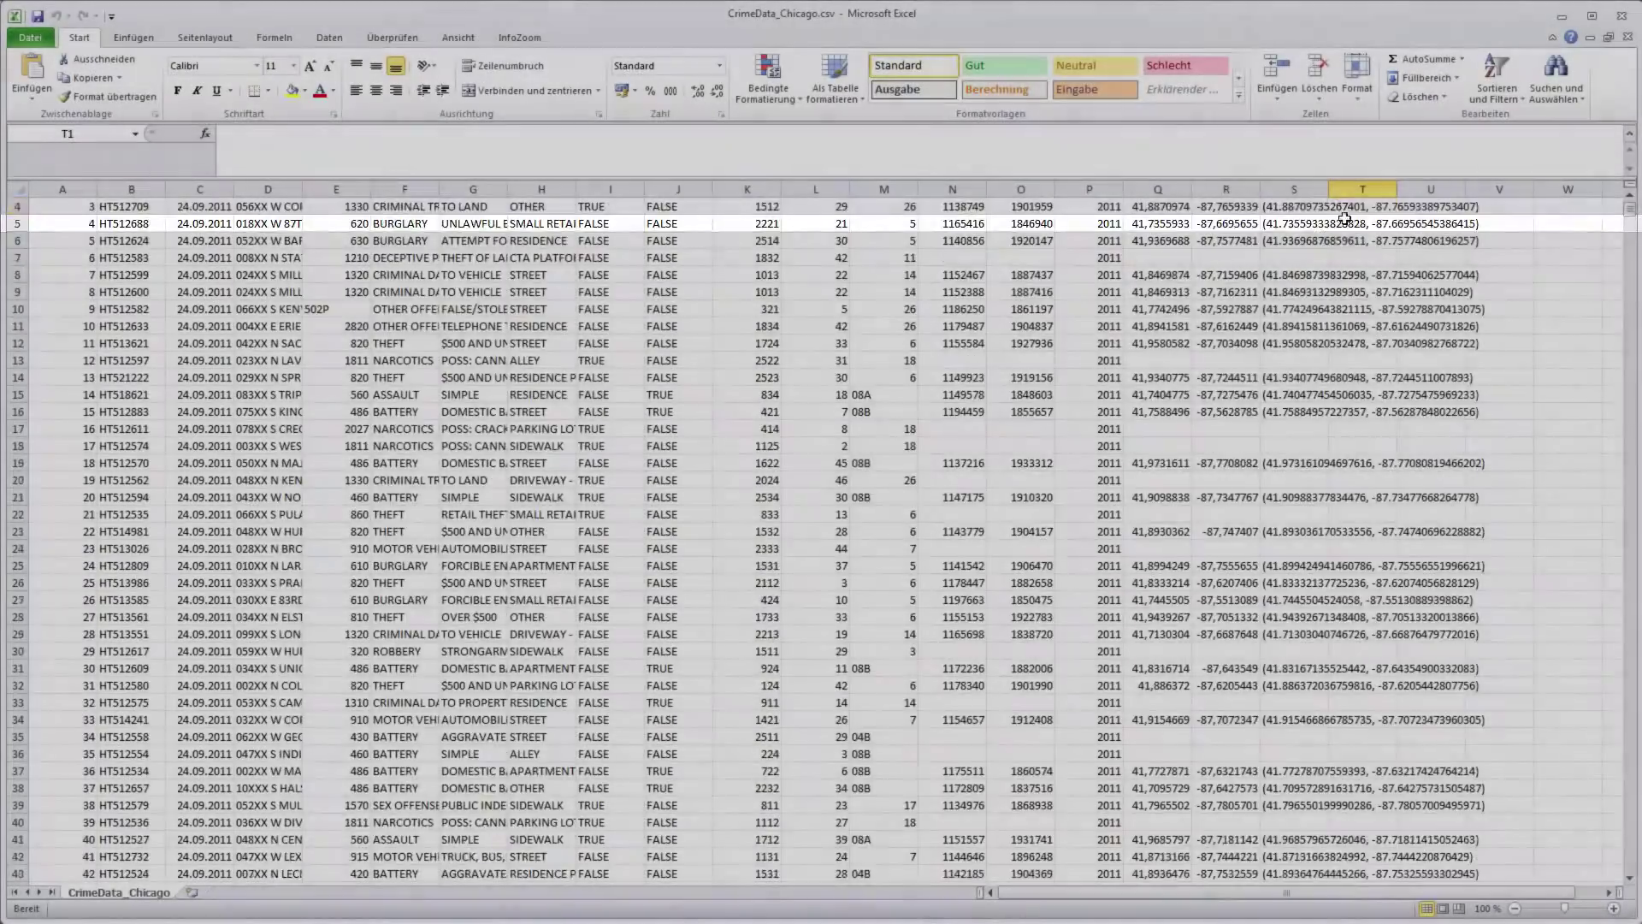
pyautogui.scroll(-20, 1347, 386)
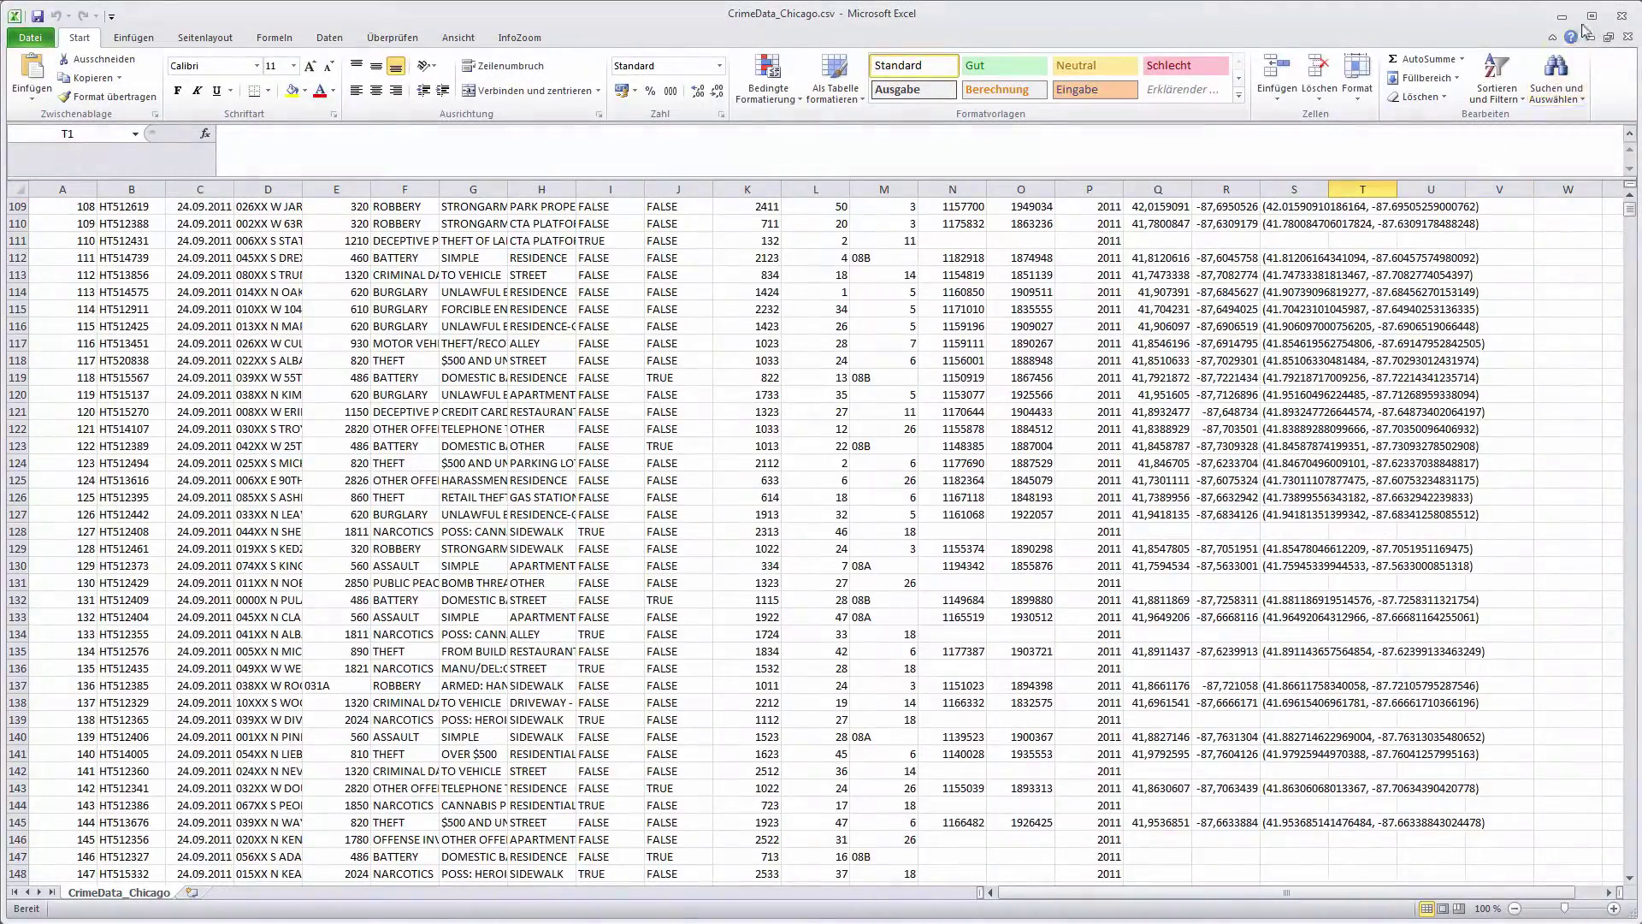
pyautogui.click(1611, 18)
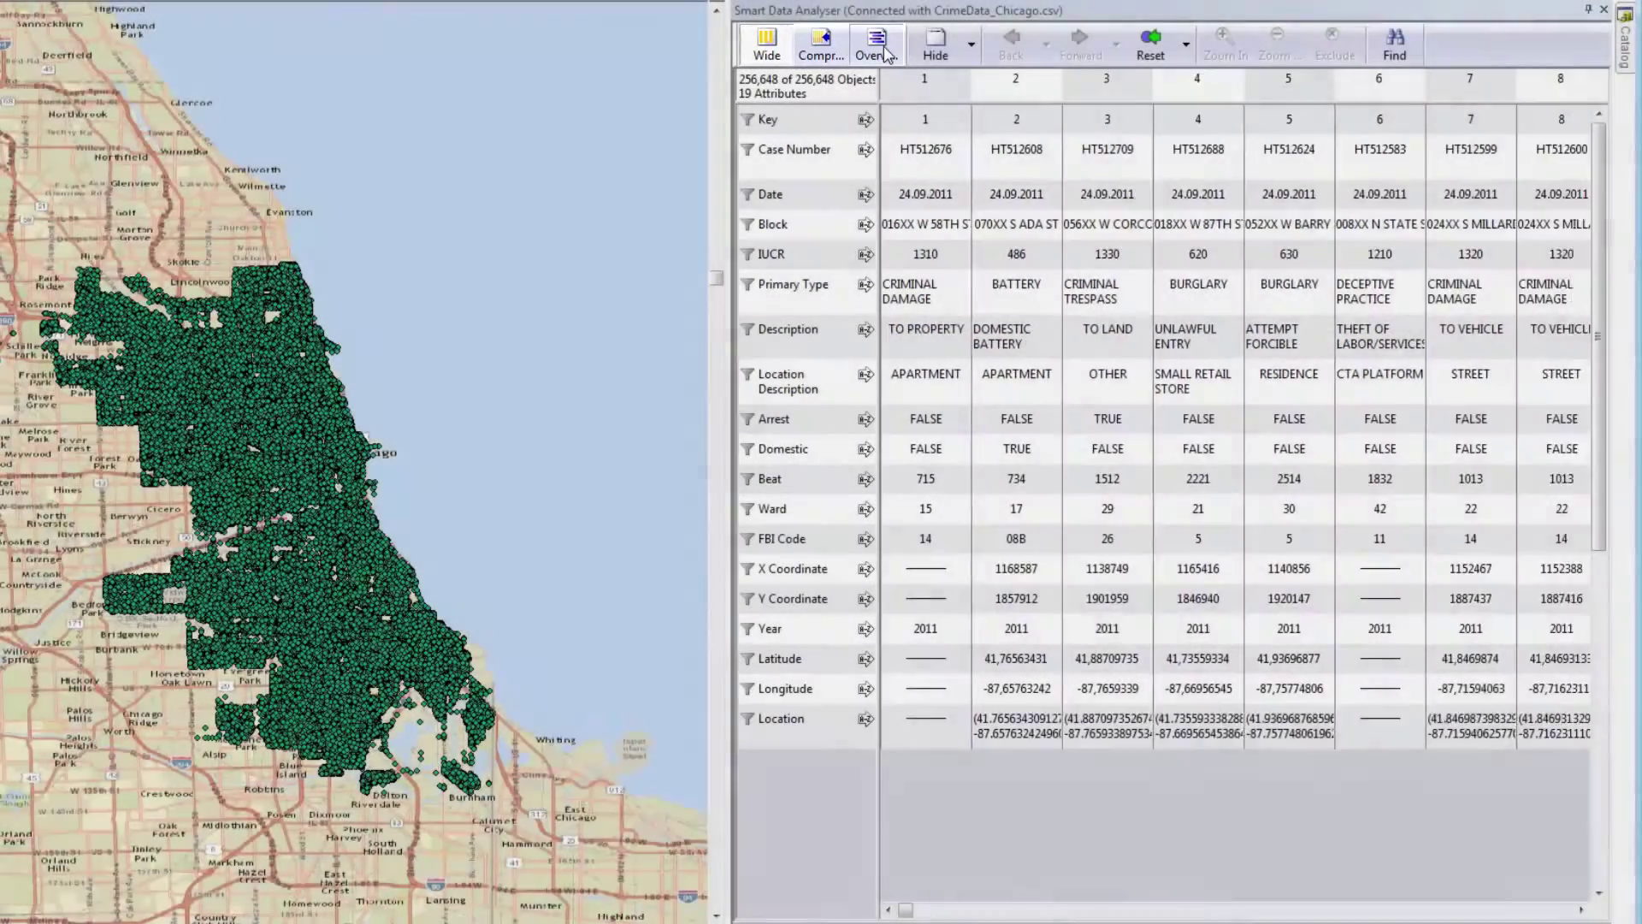
# Switch the crime data to the overview display and examine the Primary Type values sorted by name and by frequency
pyautogui.click(877, 47)
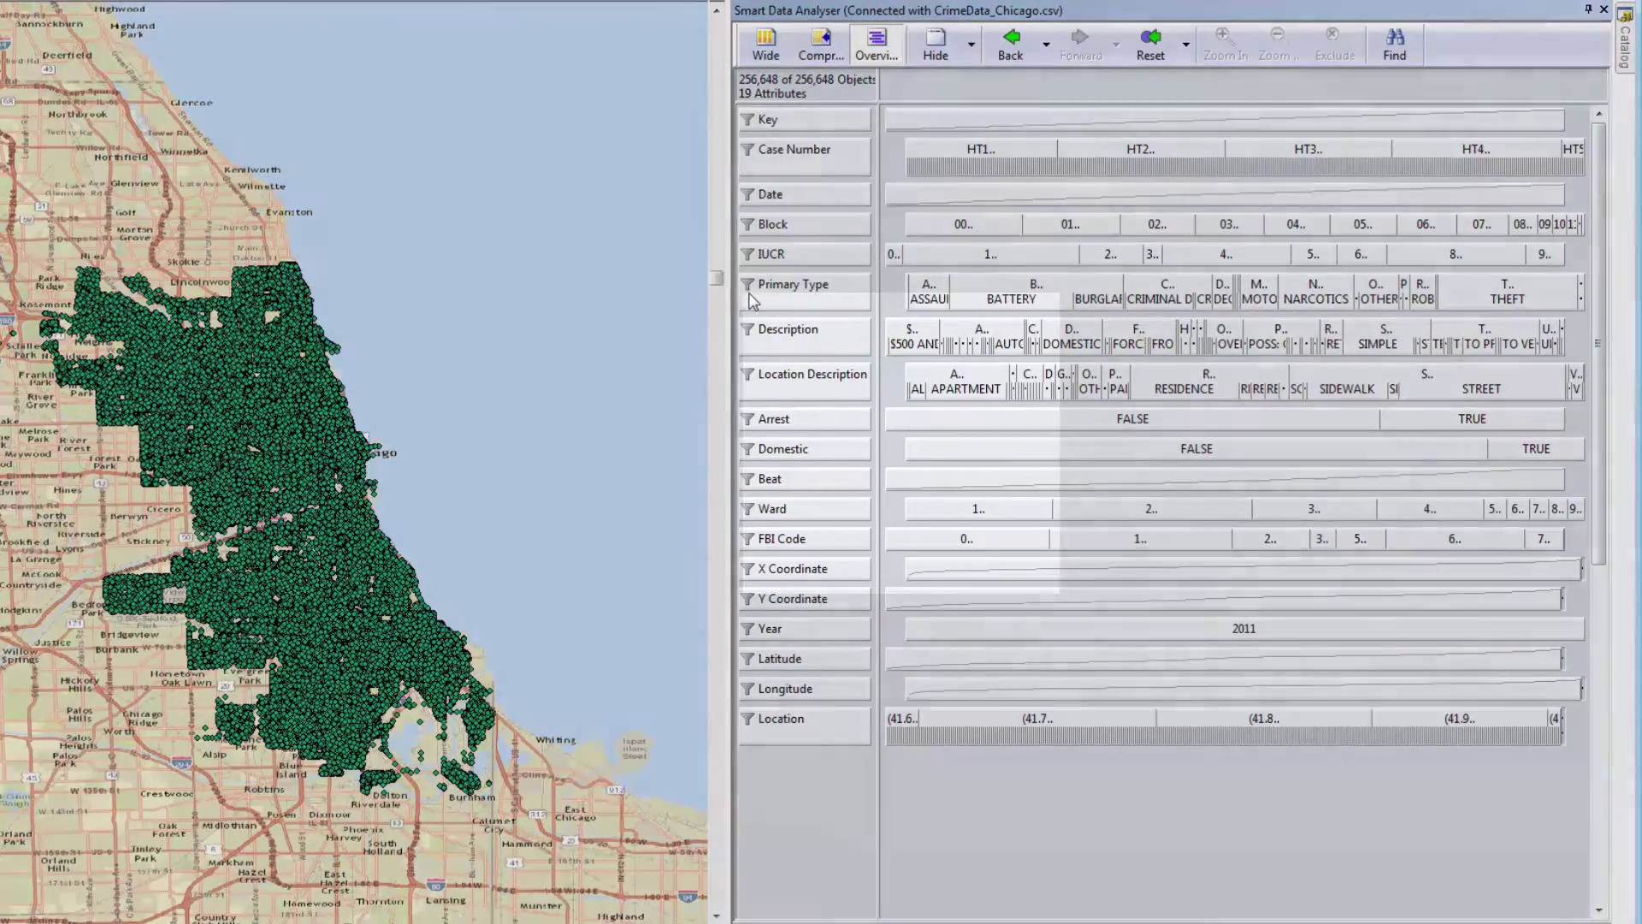
pyautogui.click(746, 289)
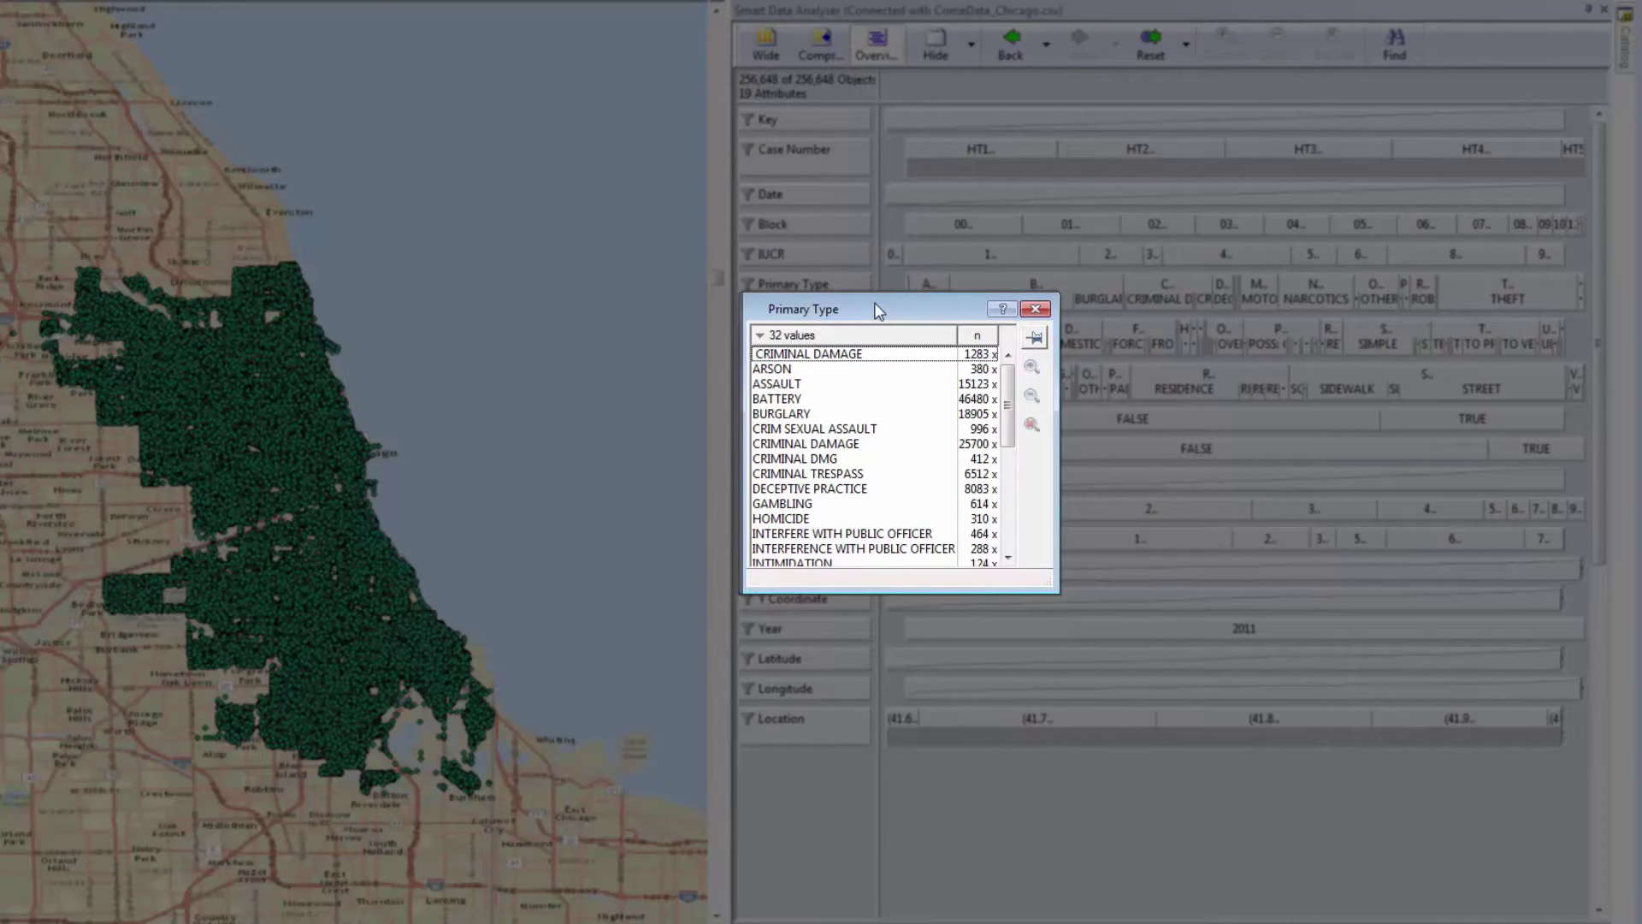
pyautogui.click(899, 336)
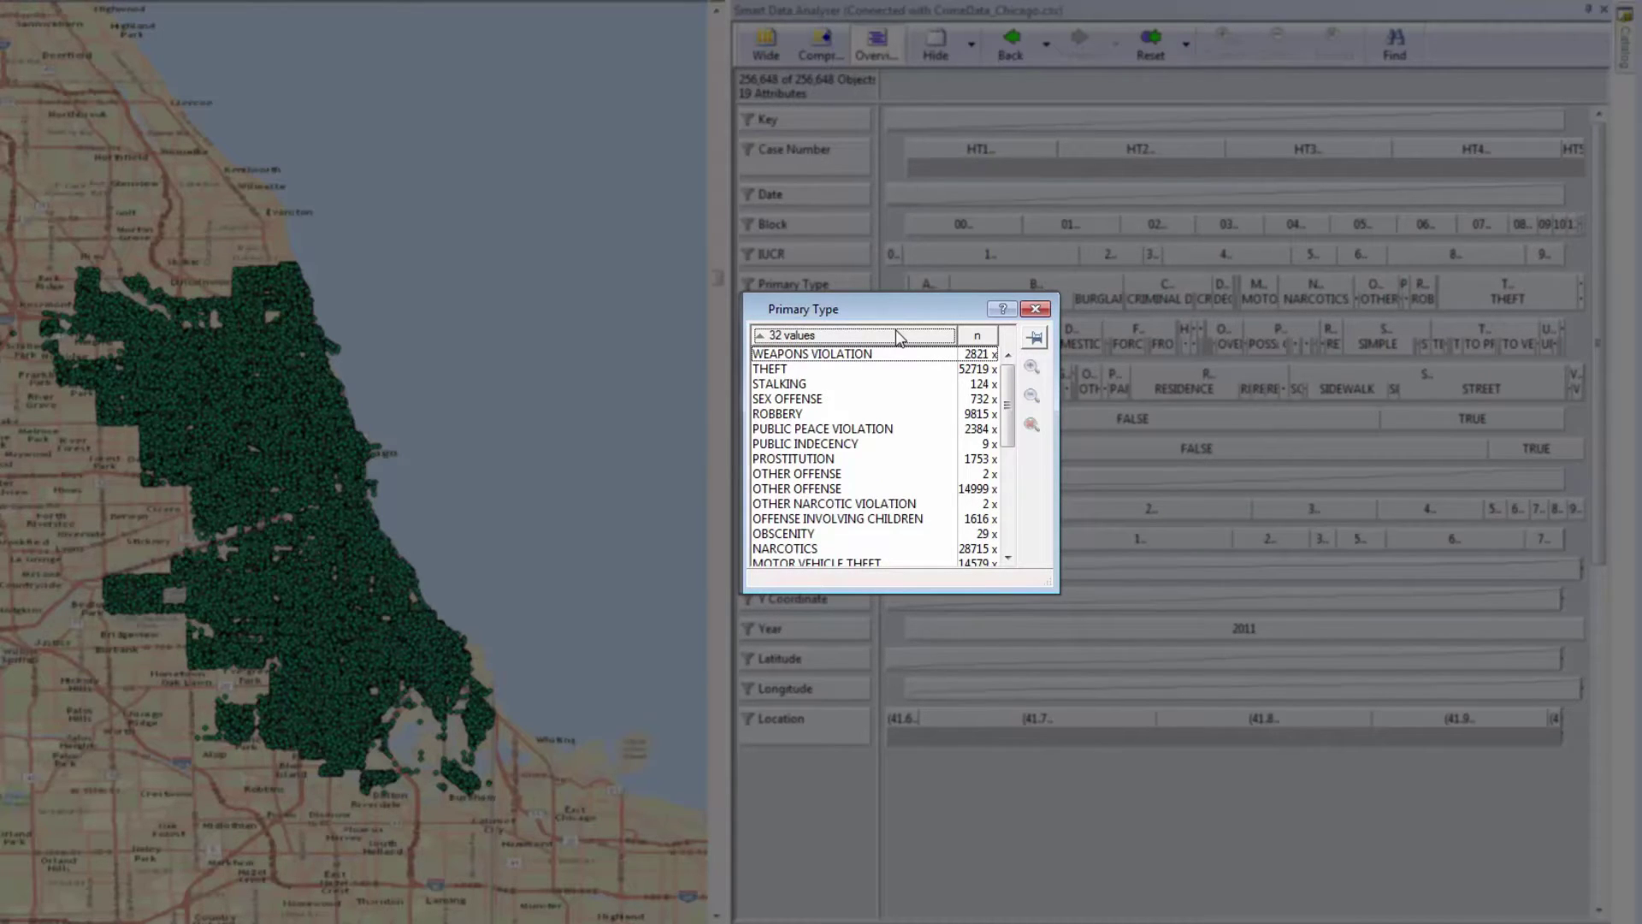
pyautogui.click(977, 336)
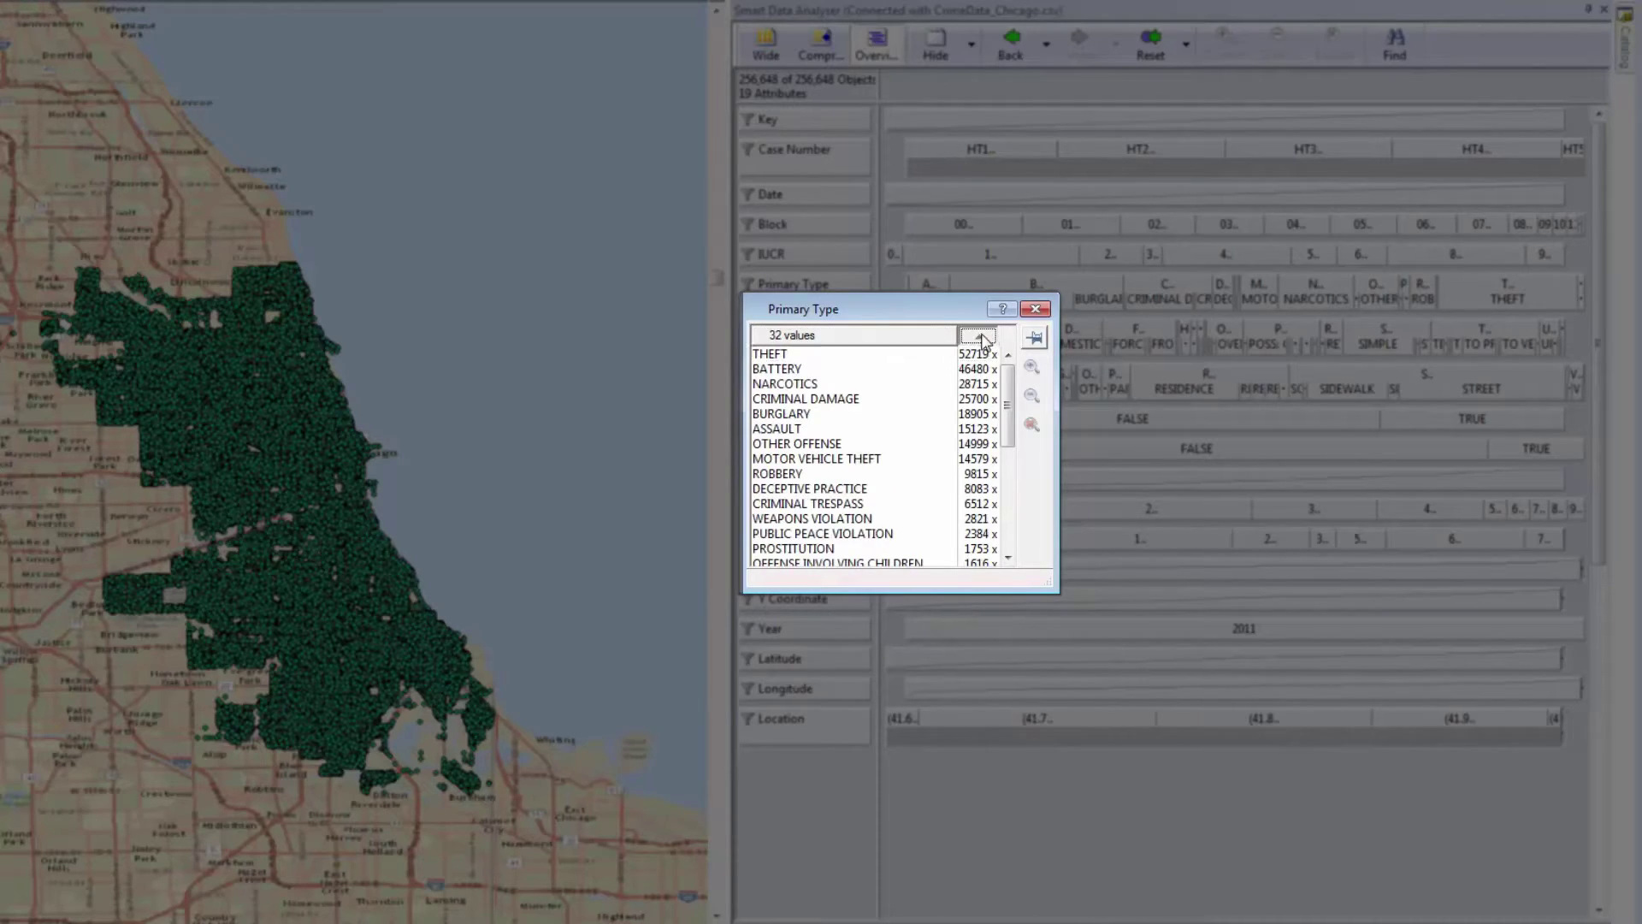
pyautogui.click(980, 336)
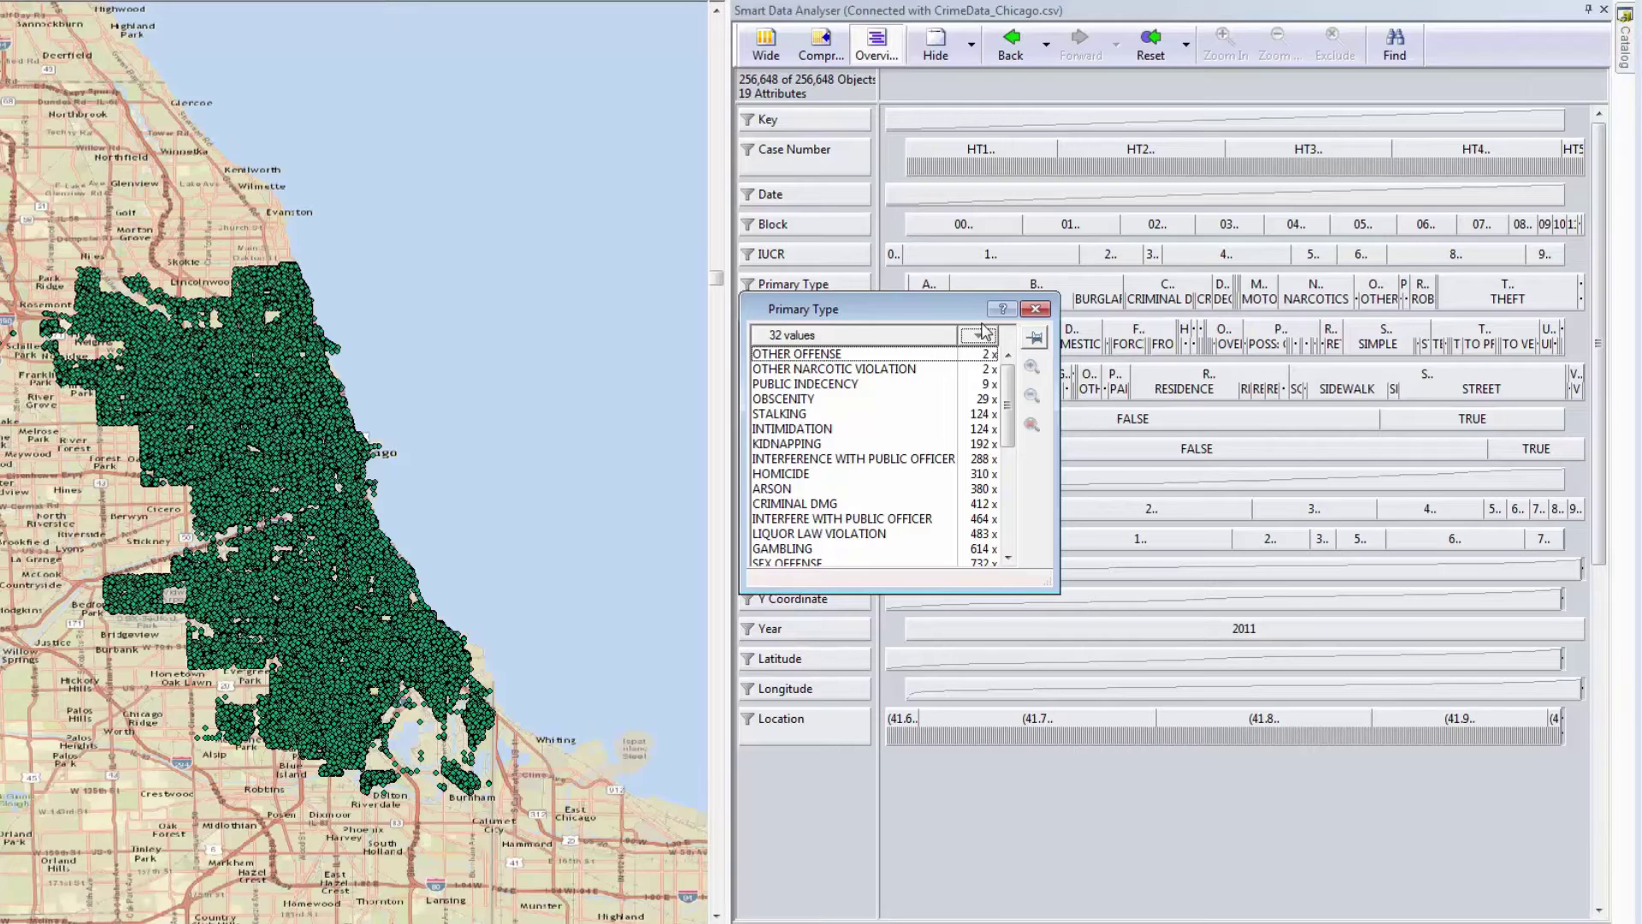
pyautogui.click(1035, 309)
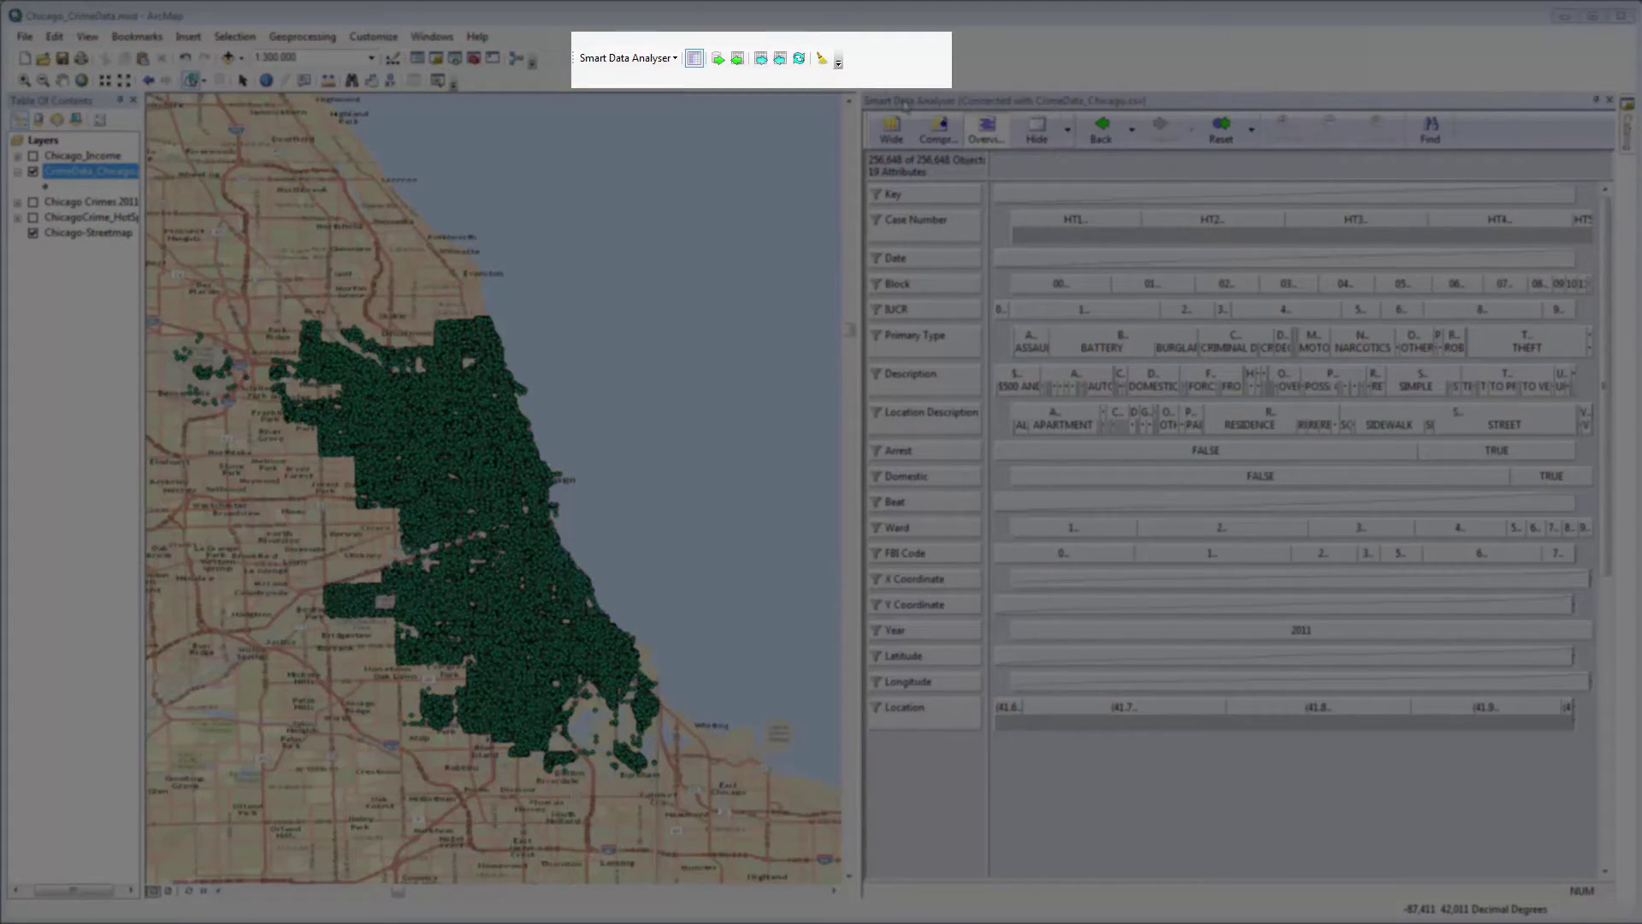
# Turn on automatic map synchronisation and filter the crimes to THEFT, location STREET, Arrest TRUE and description OVER $500
pyautogui.click(798, 59)
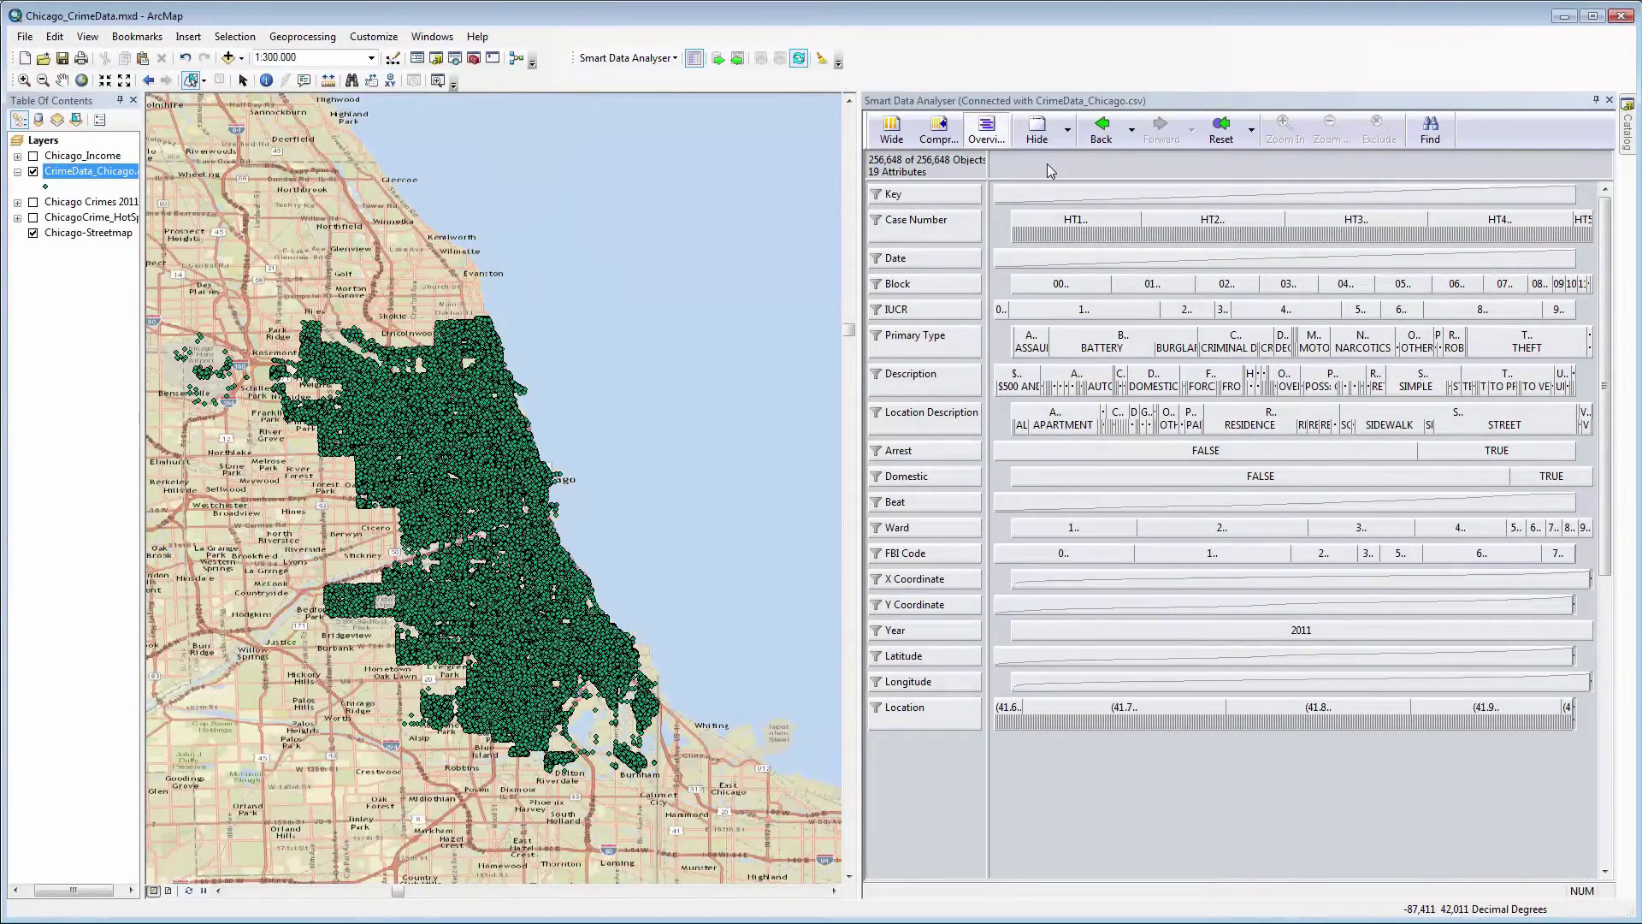
pyautogui.click(1513, 354)
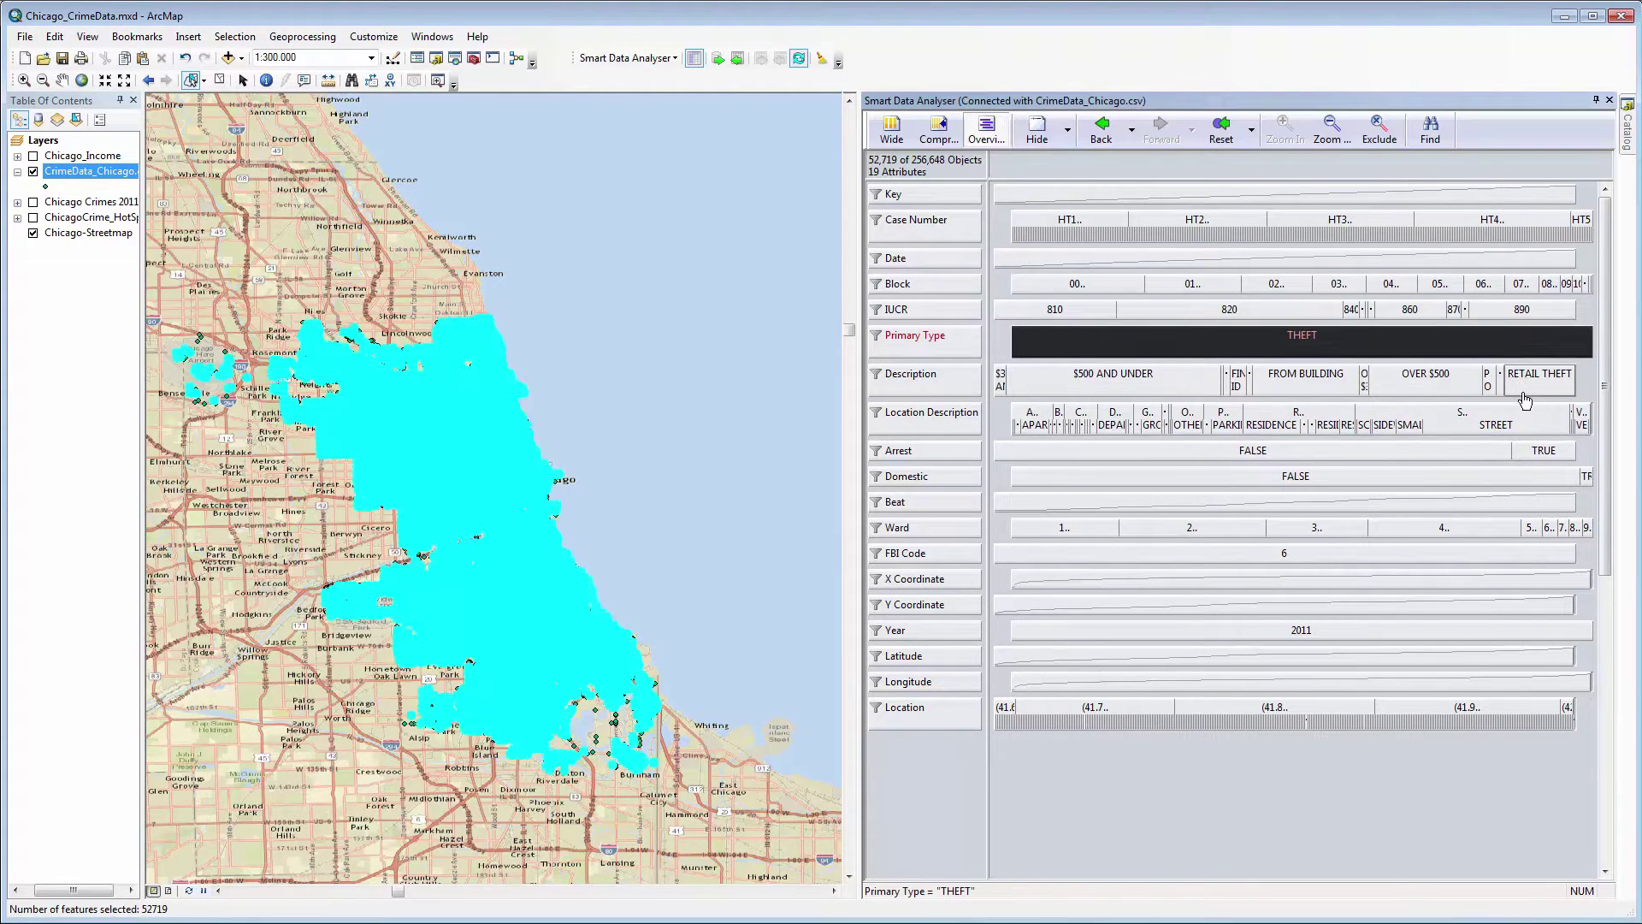
pyautogui.click(1533, 428)
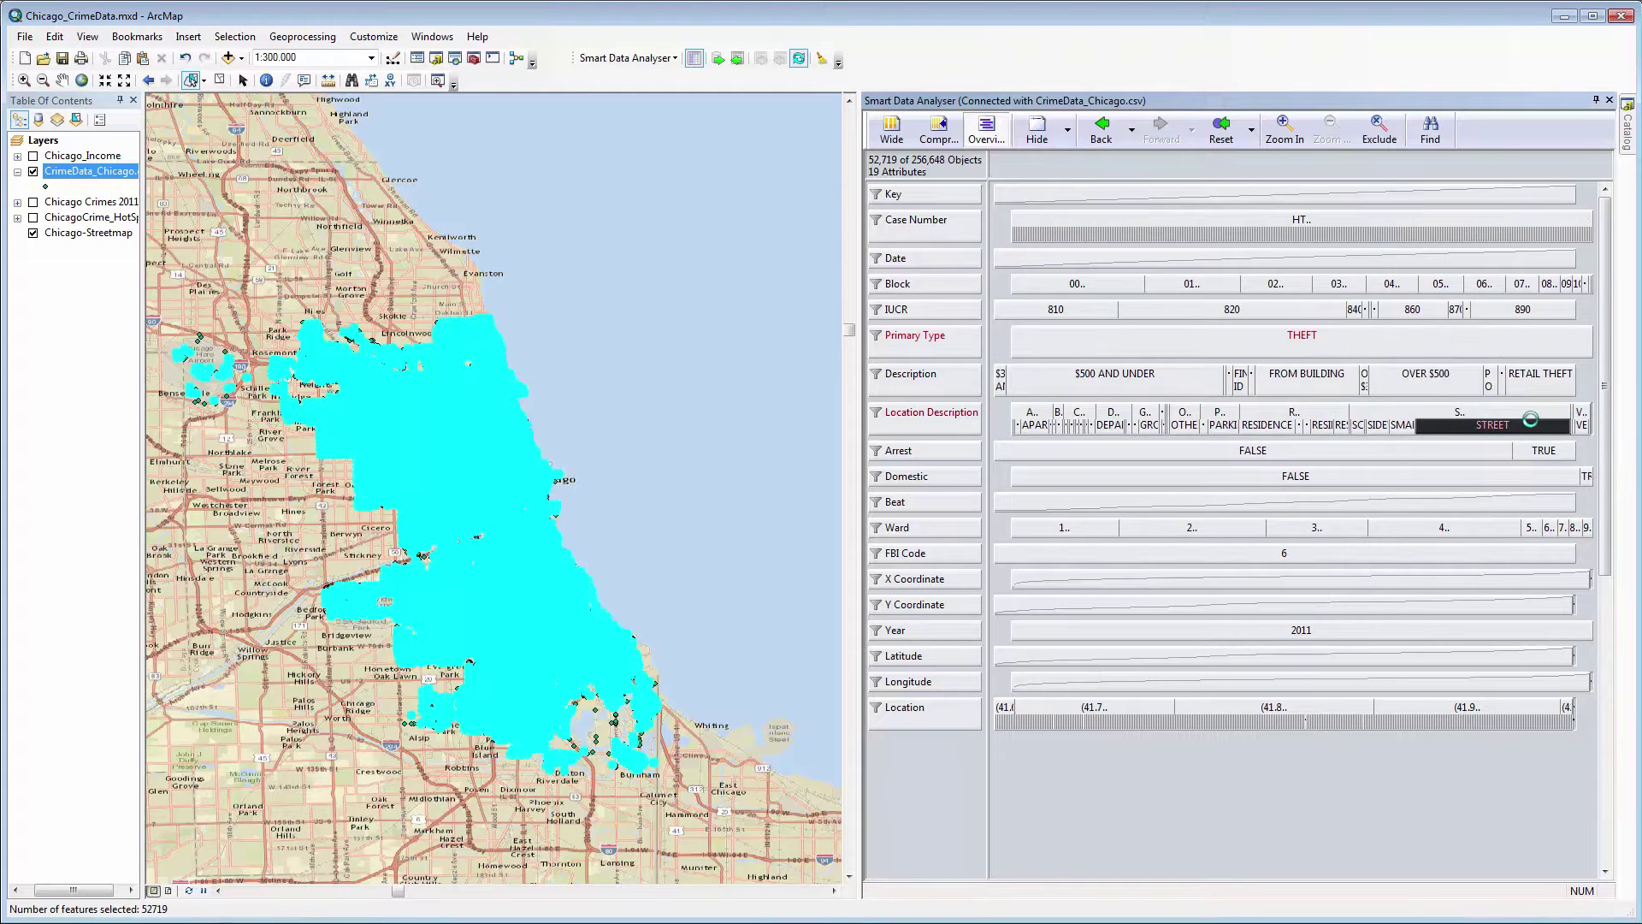
pyautogui.click(1570, 453)
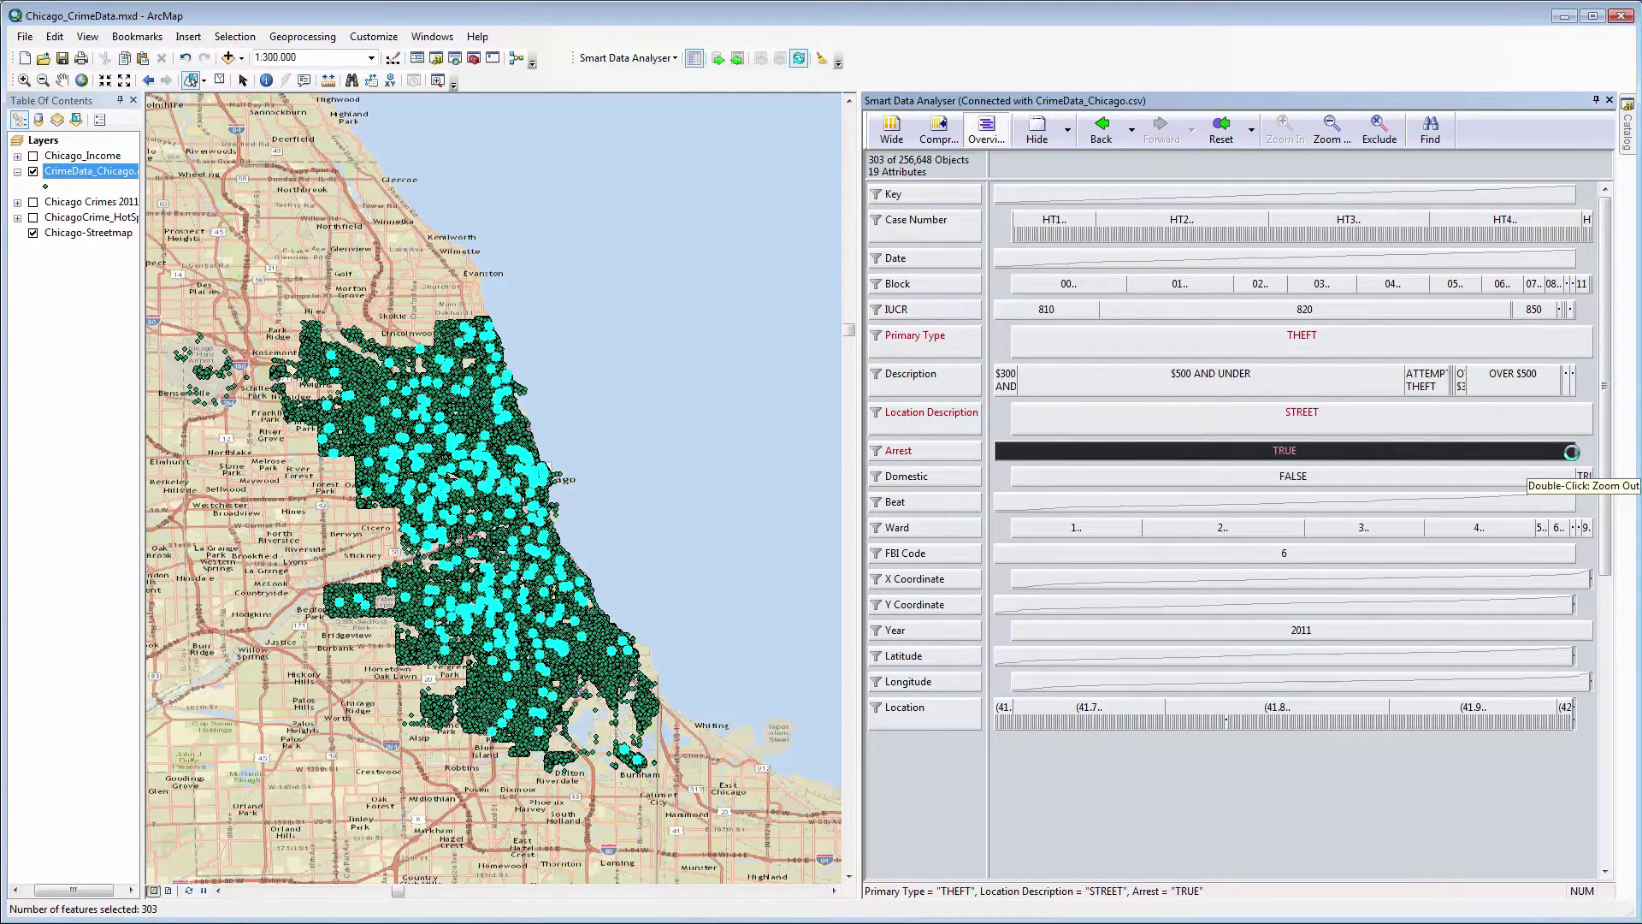
pyautogui.click(1531, 382)
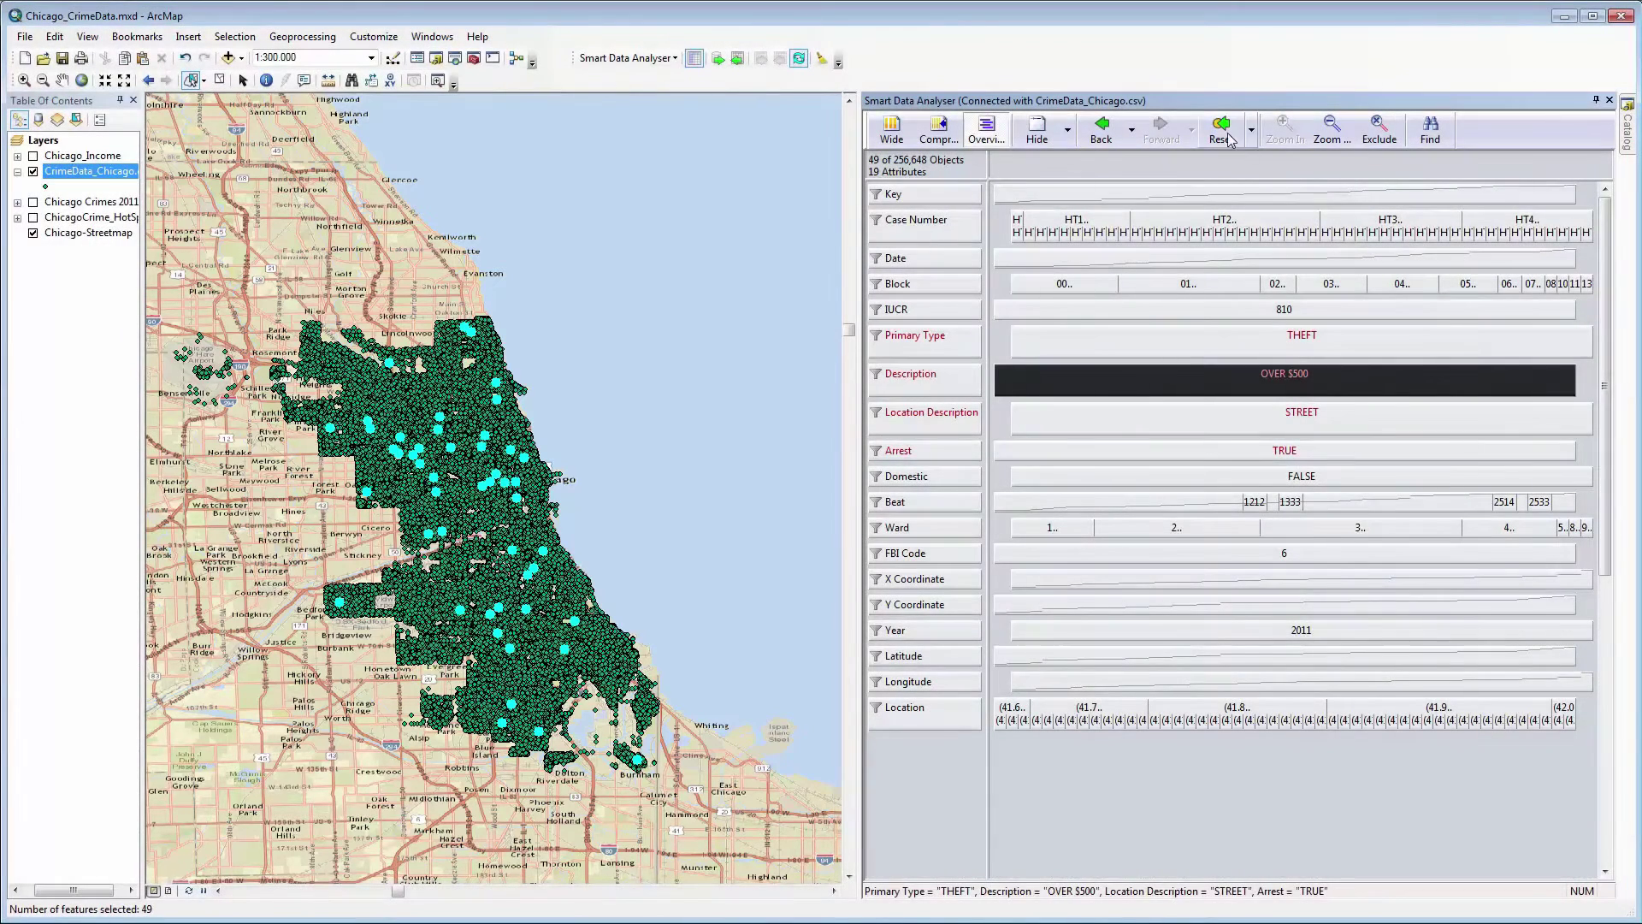
# Reset the filters, lasso the detached crime points around the airport northwest of the city, and narrow them to Arrest TRUE
pyautogui.click(1223, 132)
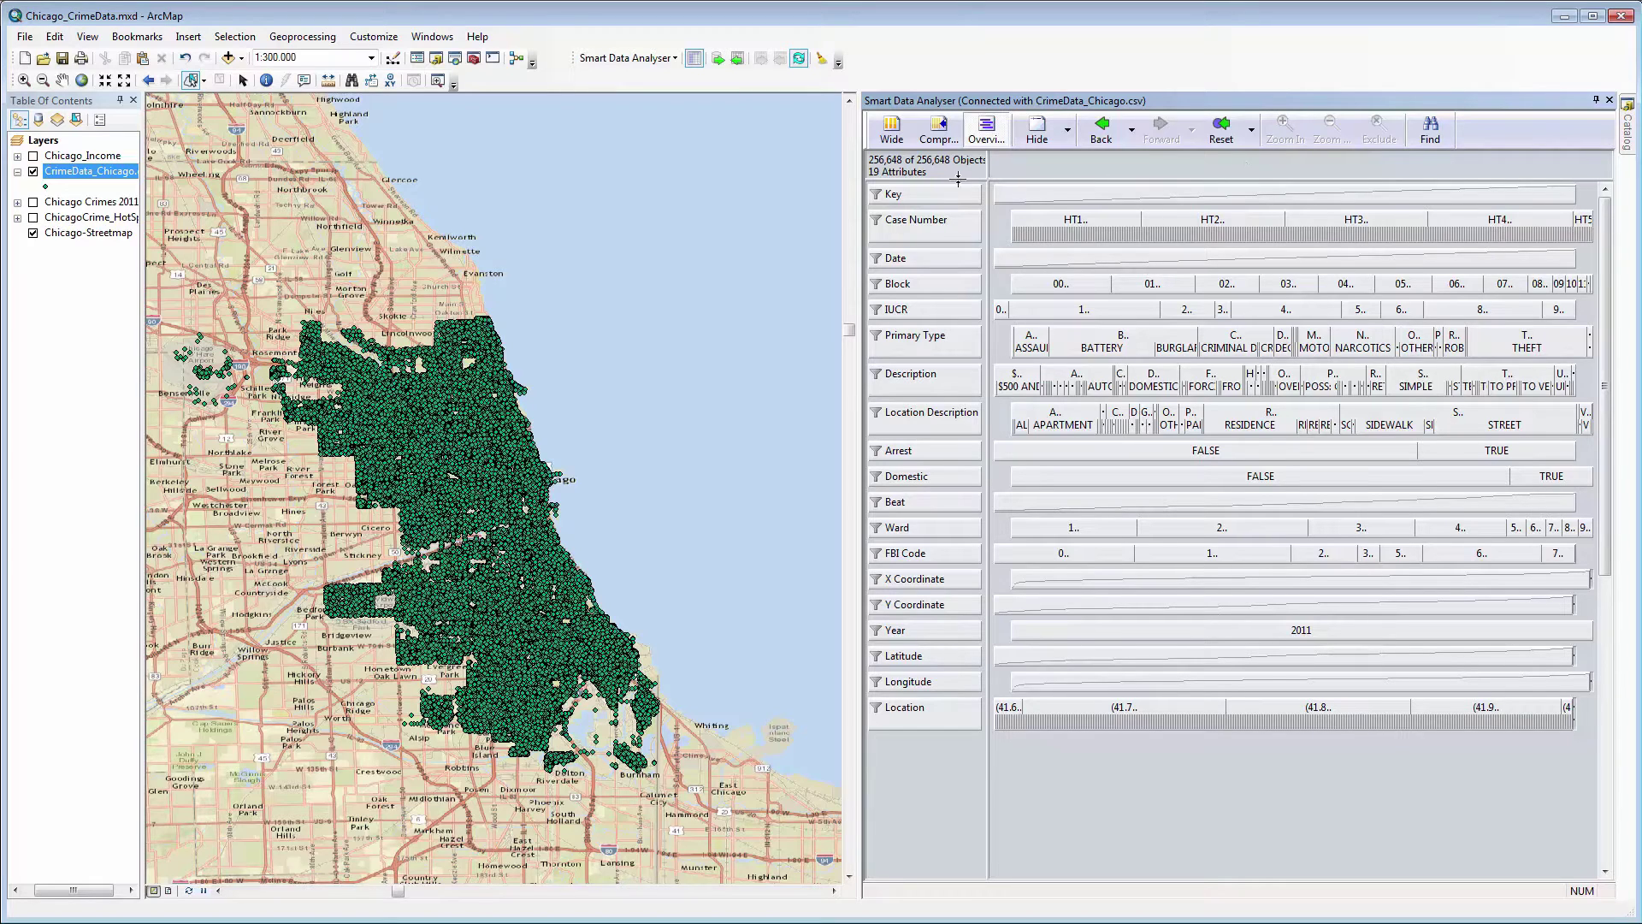
pyautogui.click(205, 82)
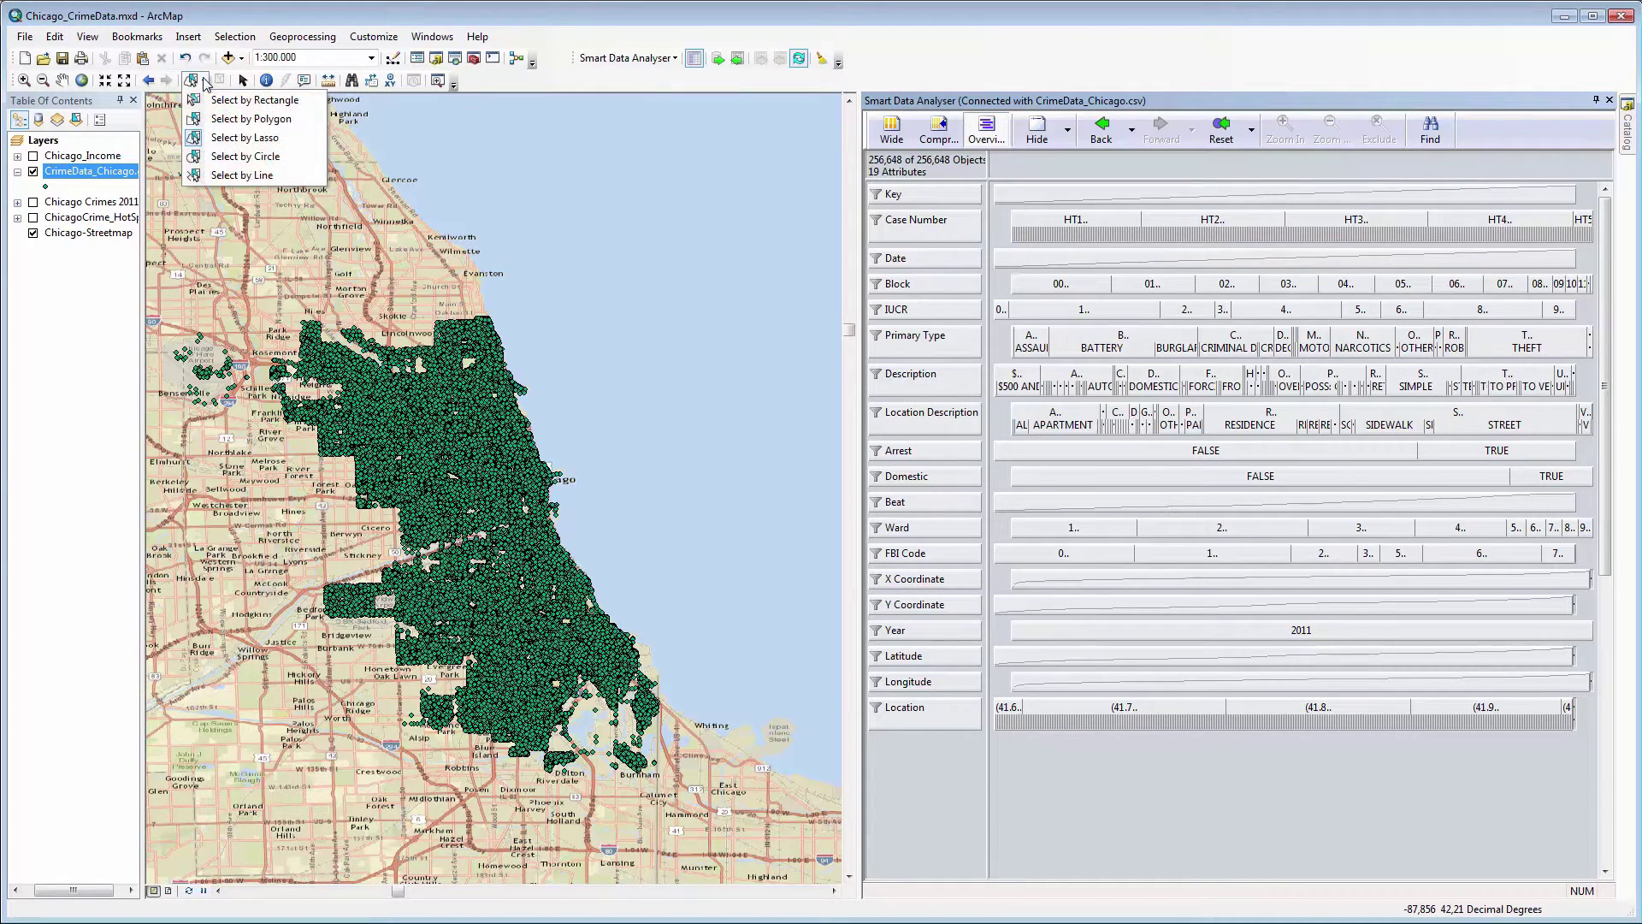
pyautogui.click(231, 138)
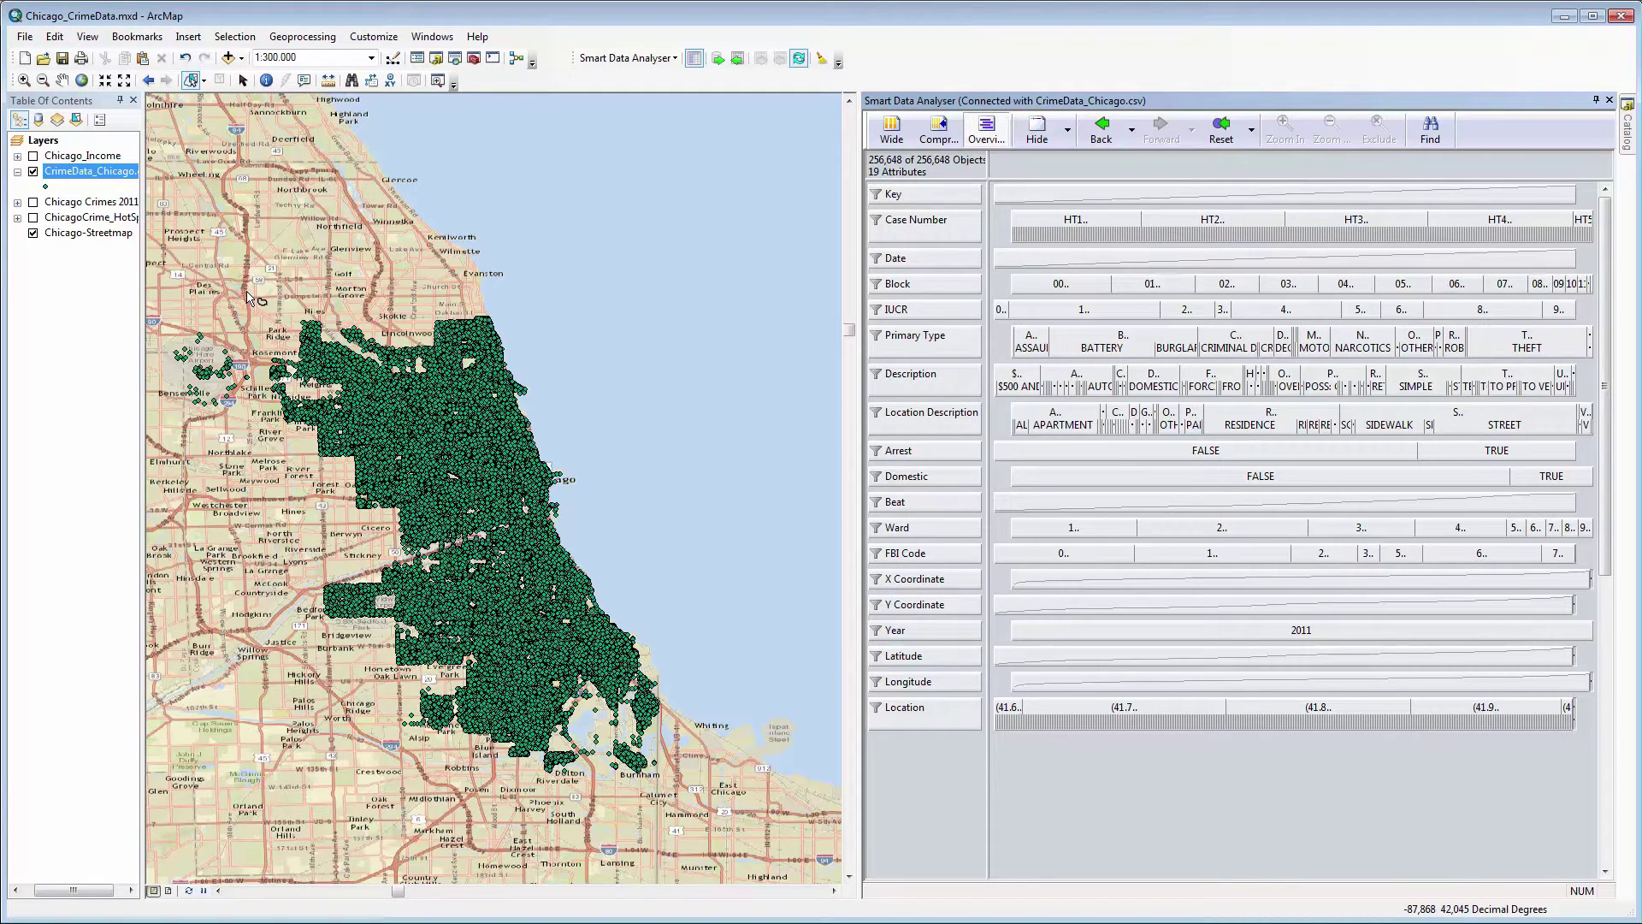
pyautogui.moveTo(248, 297)
pyautogui.mouseDown()
pyautogui.moveTo(175, 323)
pyautogui.moveTo(177, 412)
pyautogui.moveTo(214, 449)
pyautogui.moveTo(261, 419)
pyautogui.mouseUp()
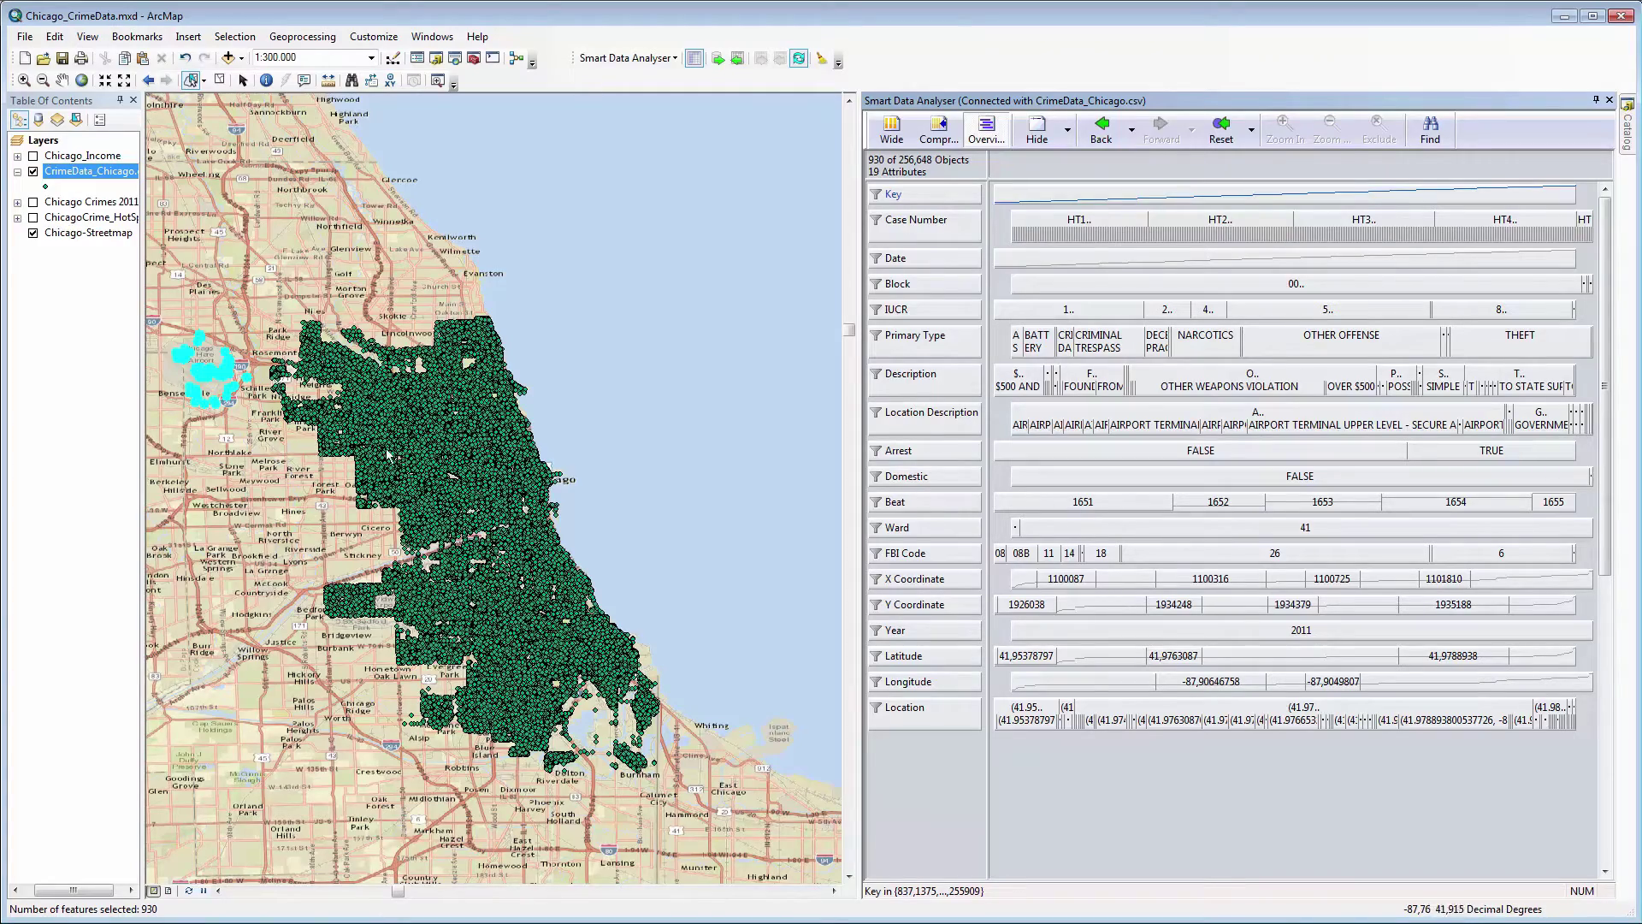
pyautogui.click(1445, 453)
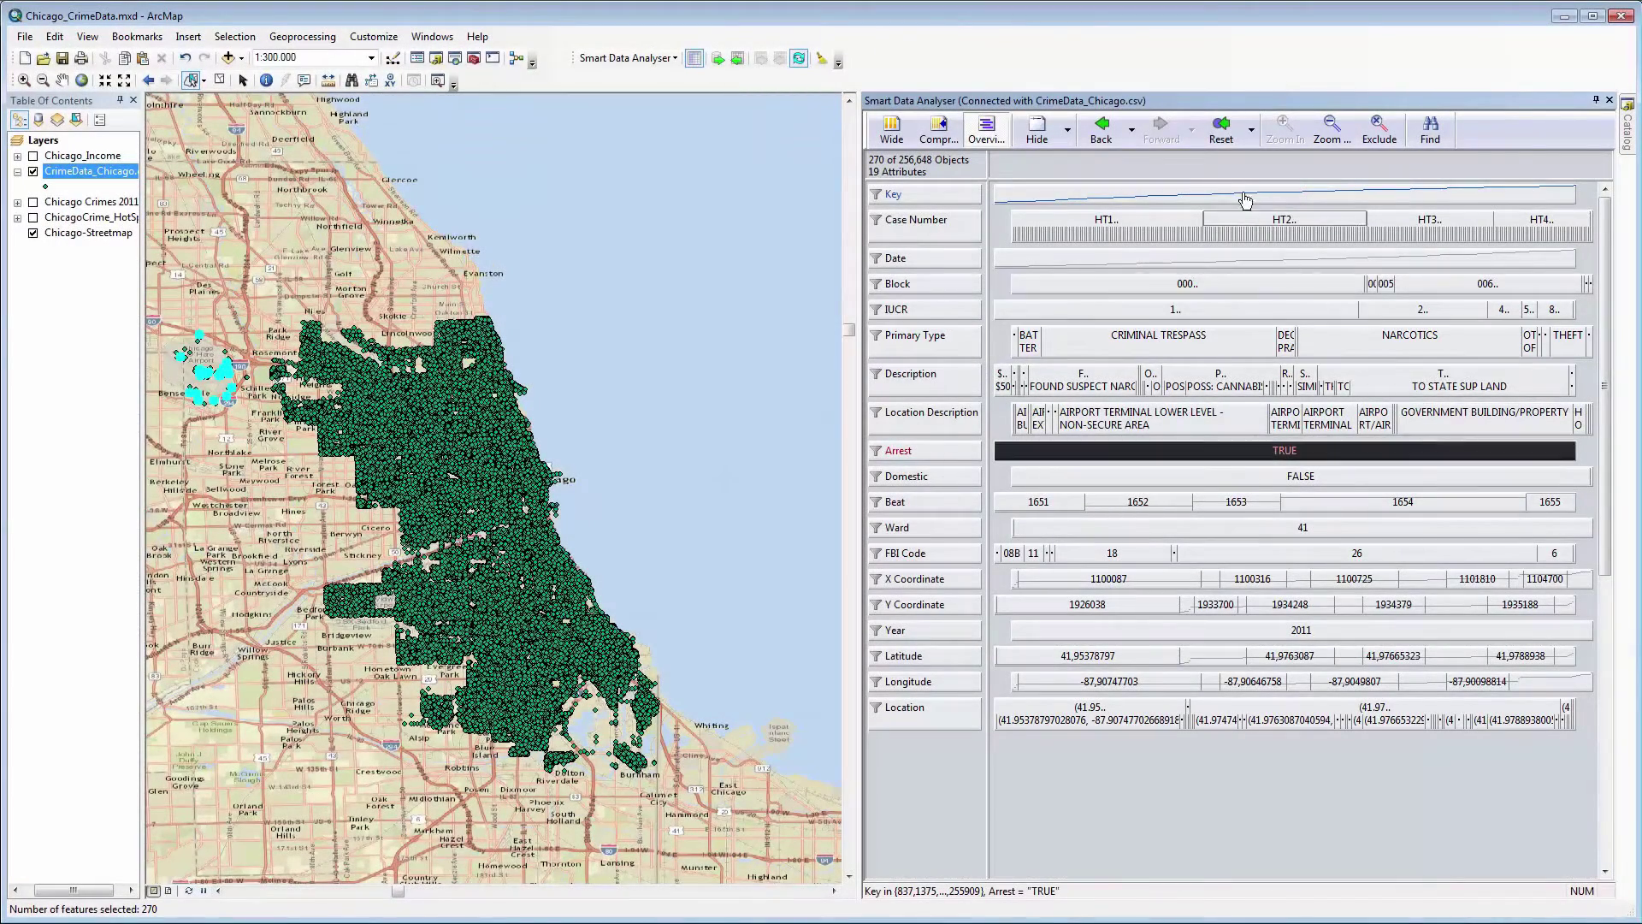
# Reset and filter the crimes to Primary Type PROSTITUTION with Arrest FALSE, and display the Chicago_Income layer on the map
pyautogui.click(1221, 133)
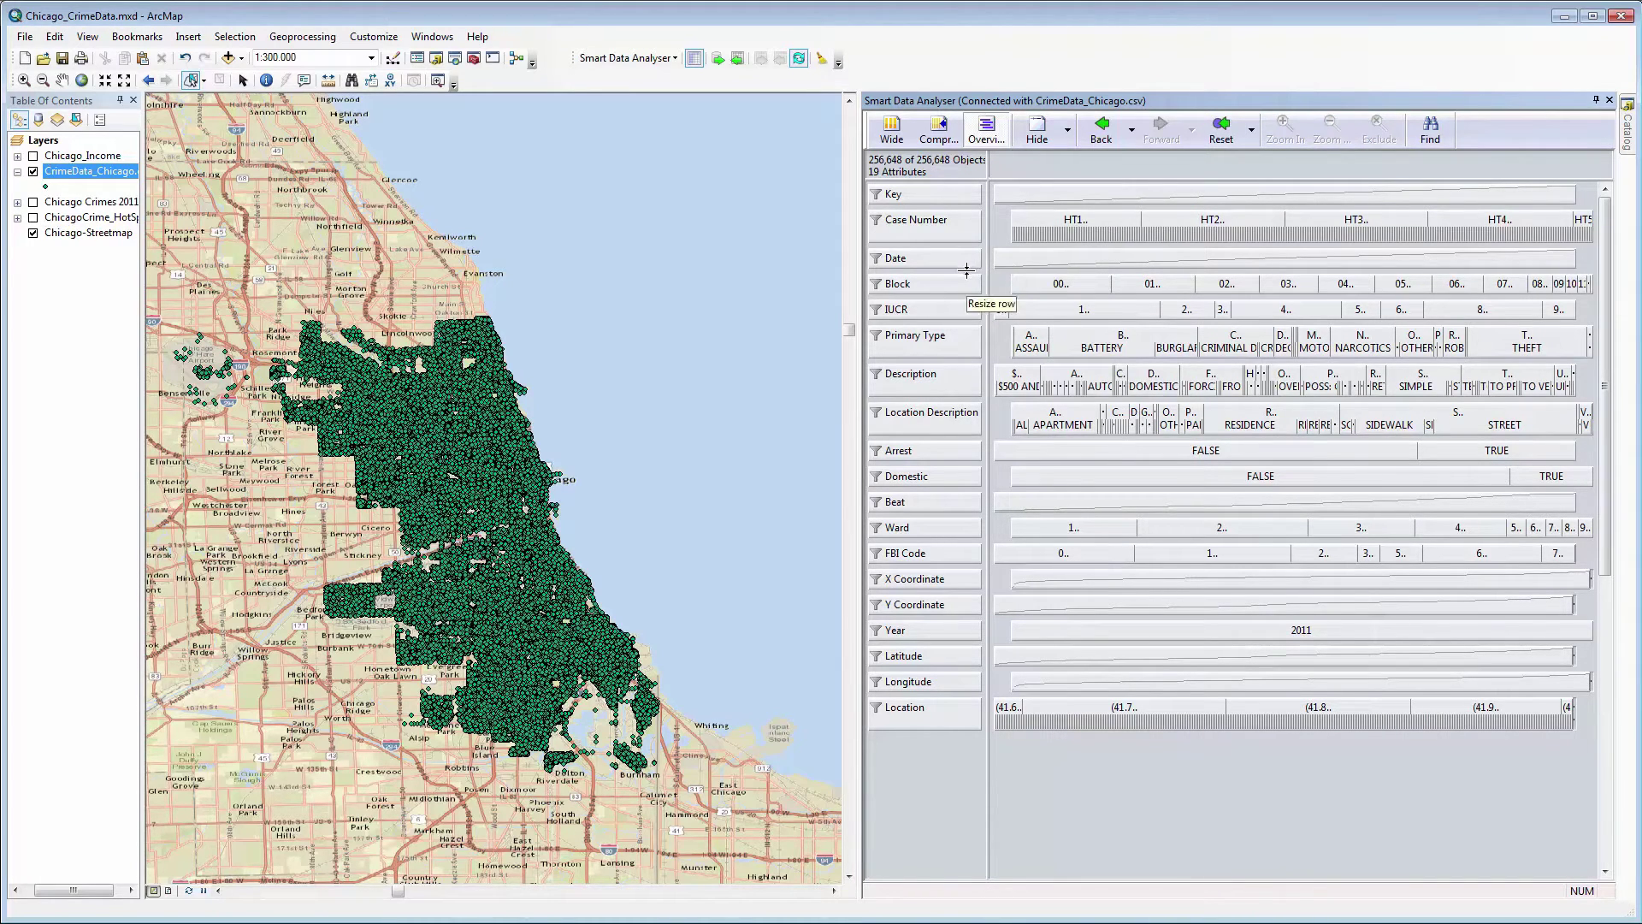
pyautogui.click(876, 336)
pyautogui.scroll(-4, 955, 486)
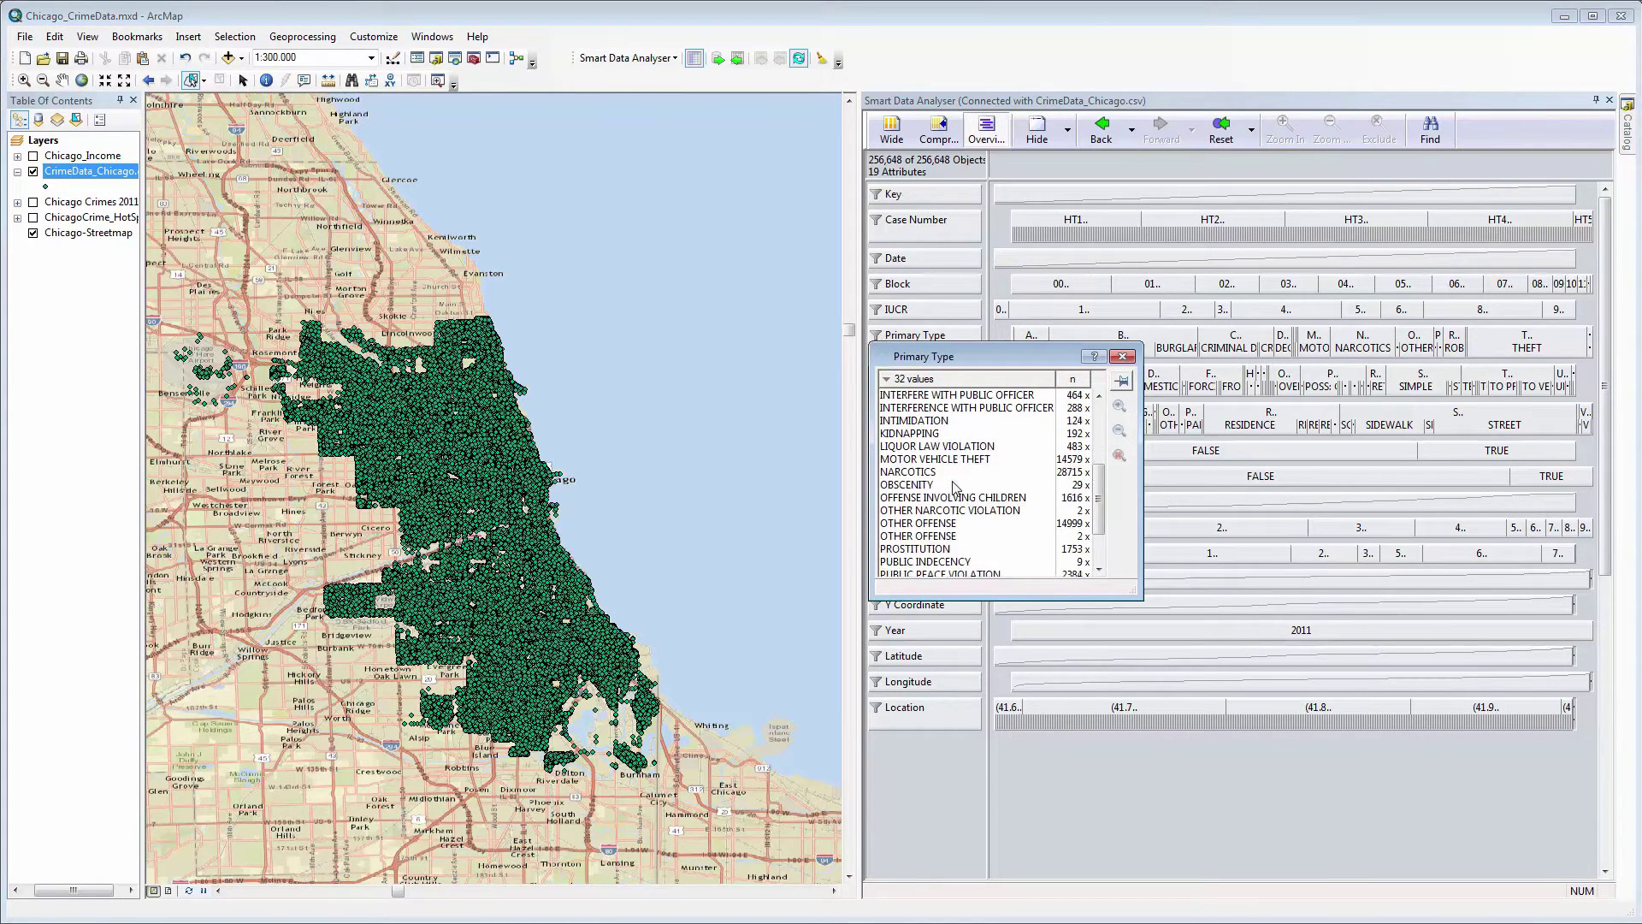
pyautogui.doubleClick(915, 549)
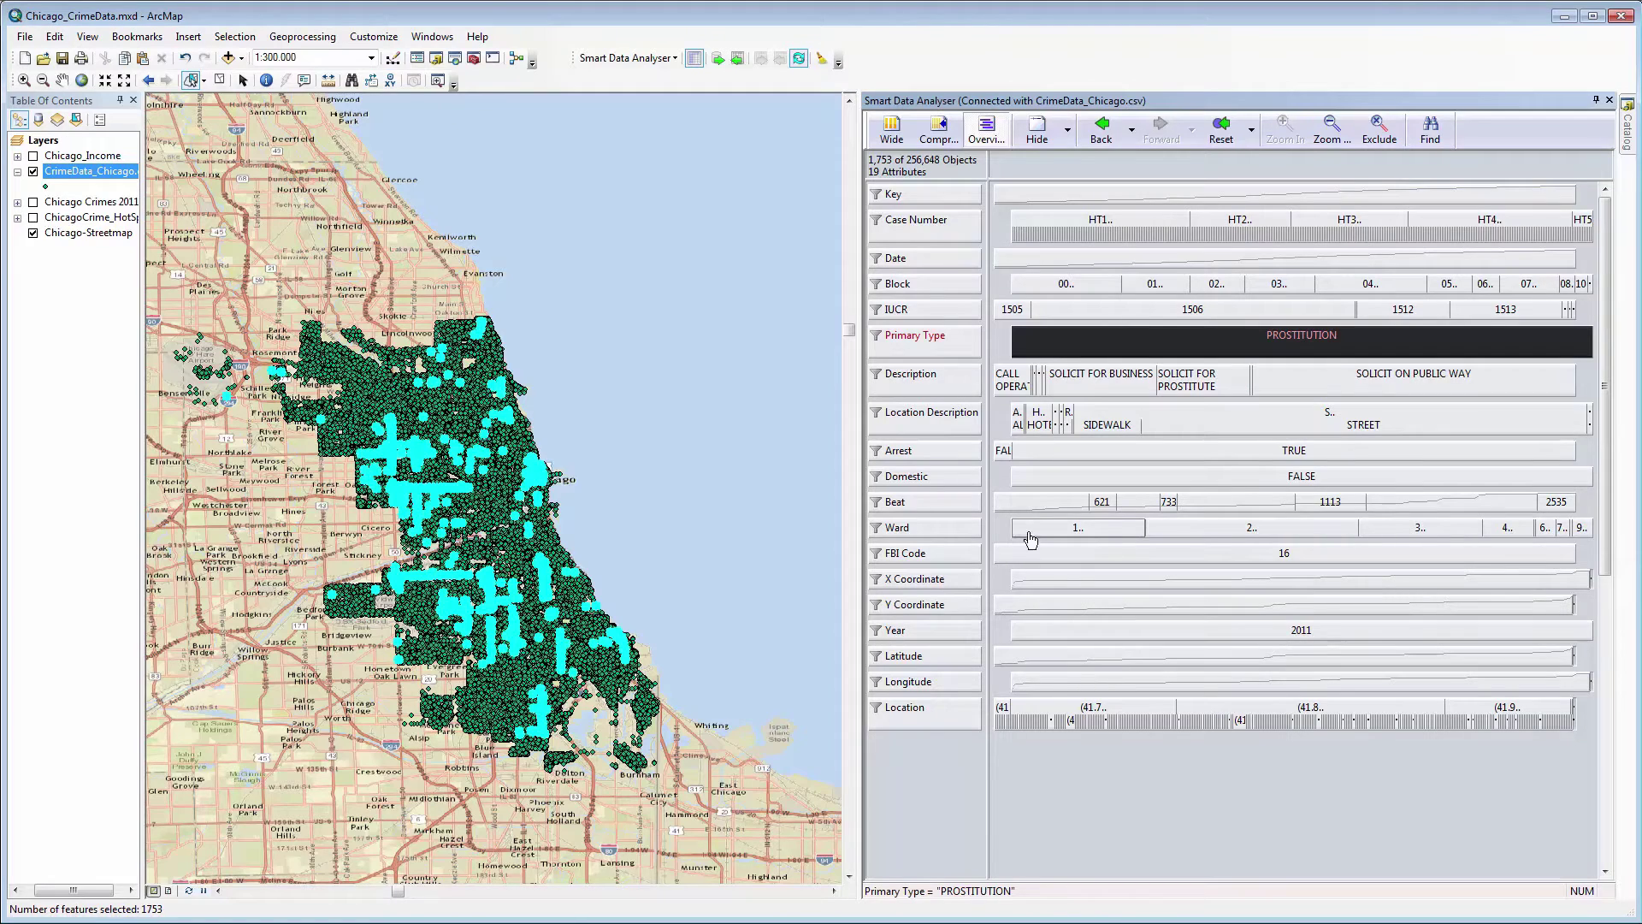
pyautogui.click(1002, 451)
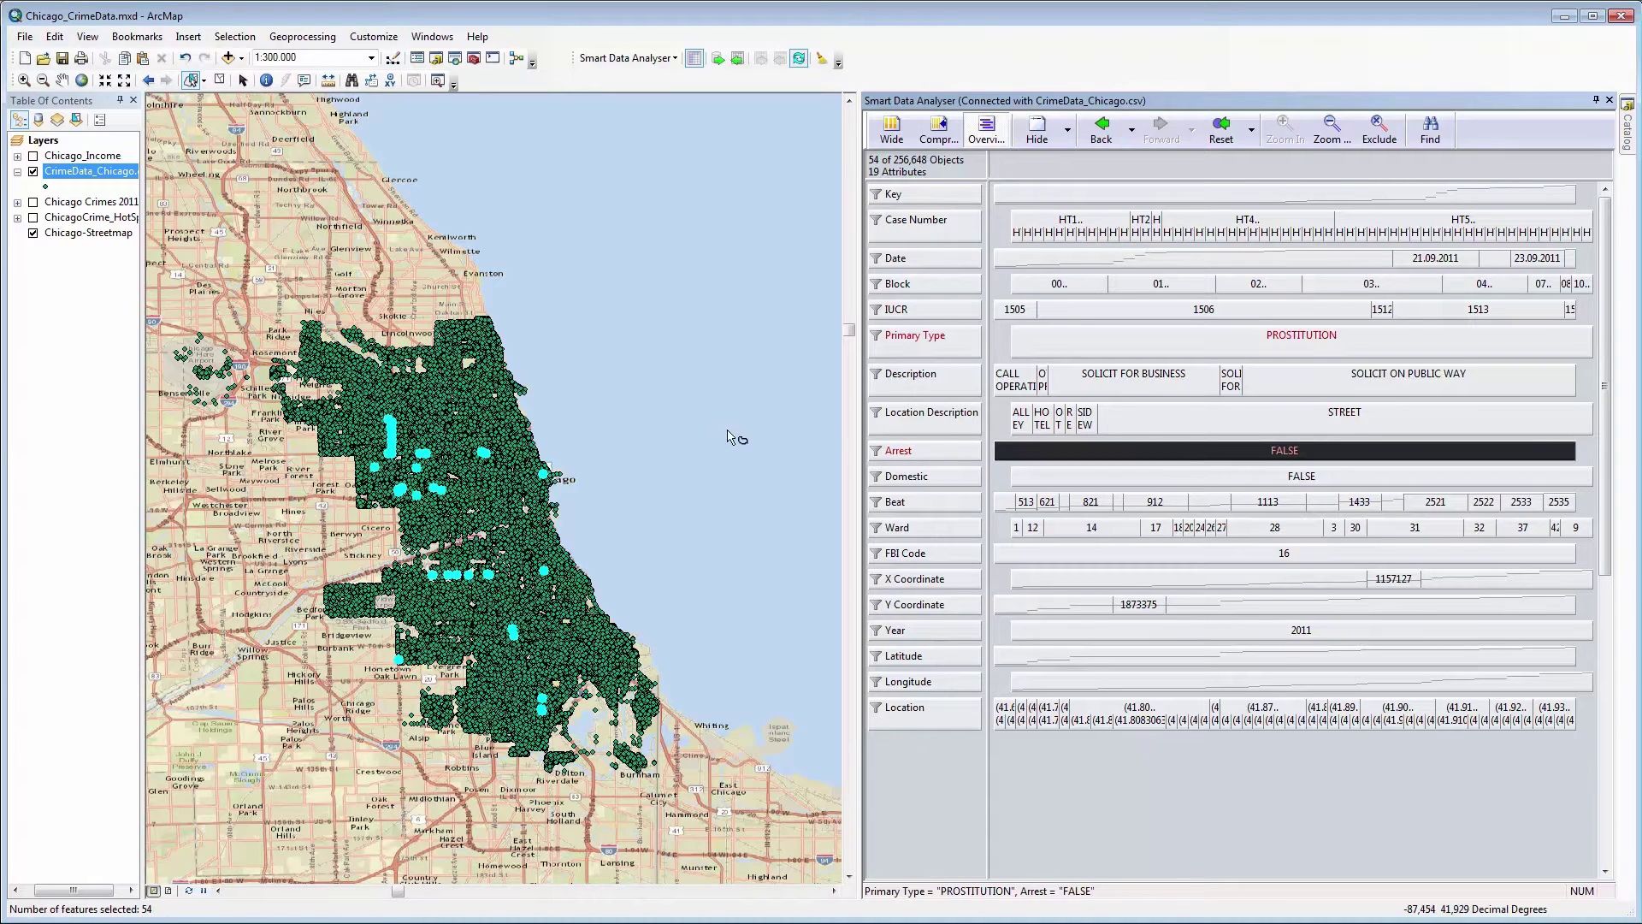
pyautogui.click(32, 155)
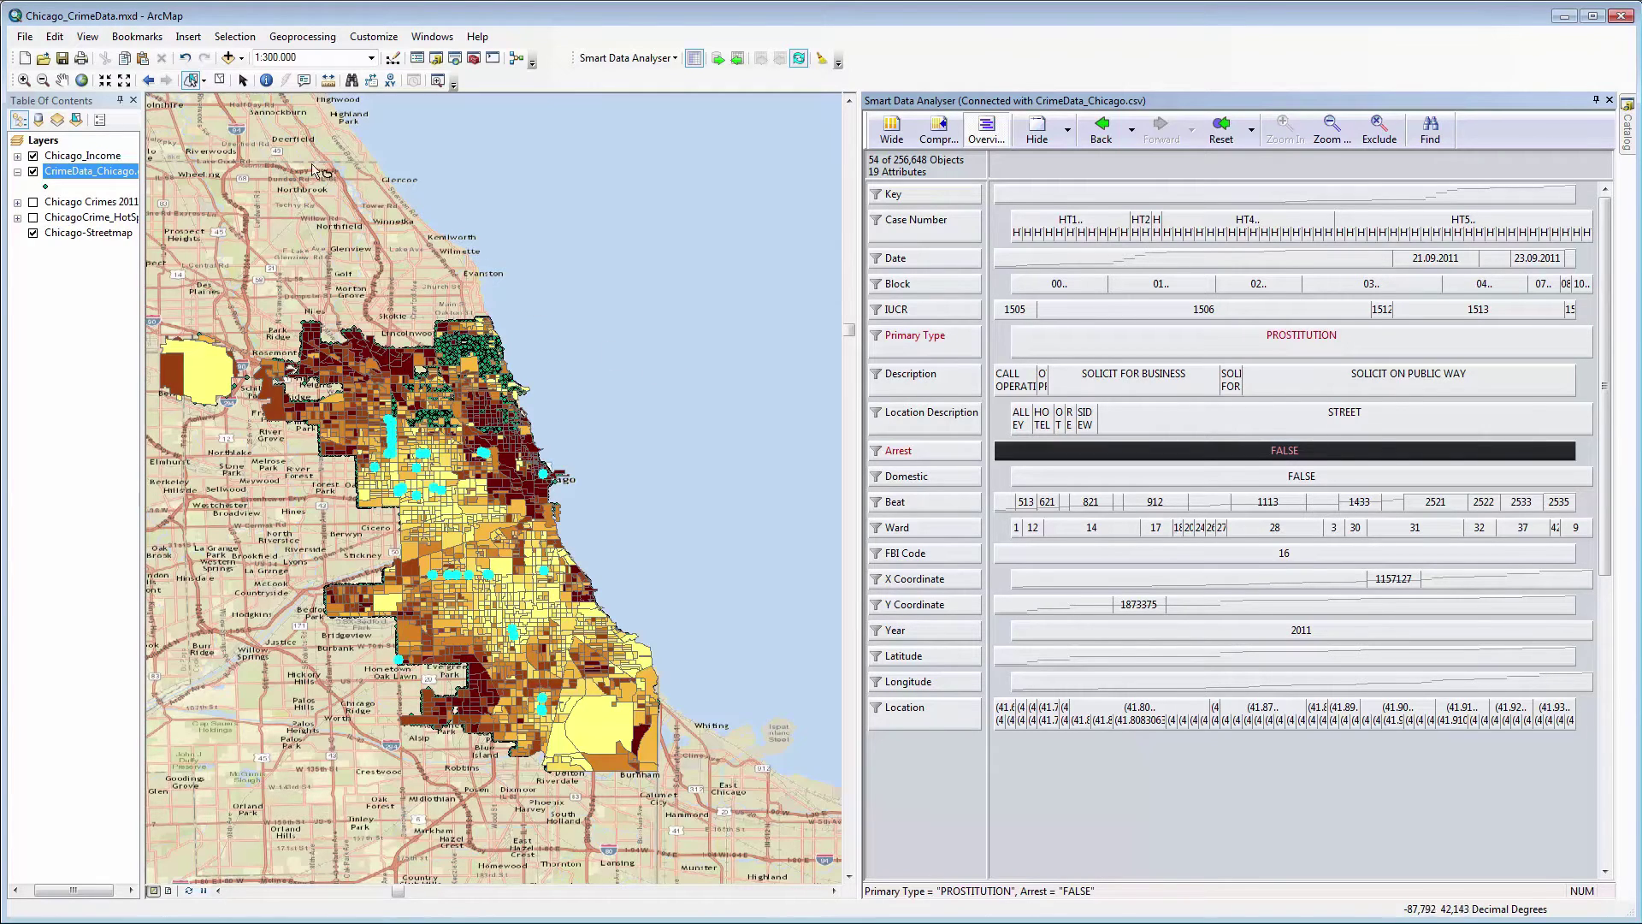
# Set the interactive selection method to Select From Current Selection and lasso the selected crime points in the low-income area west of downtown
pyautogui.click(227, 43)
pyautogui.moveTo(335, 199)
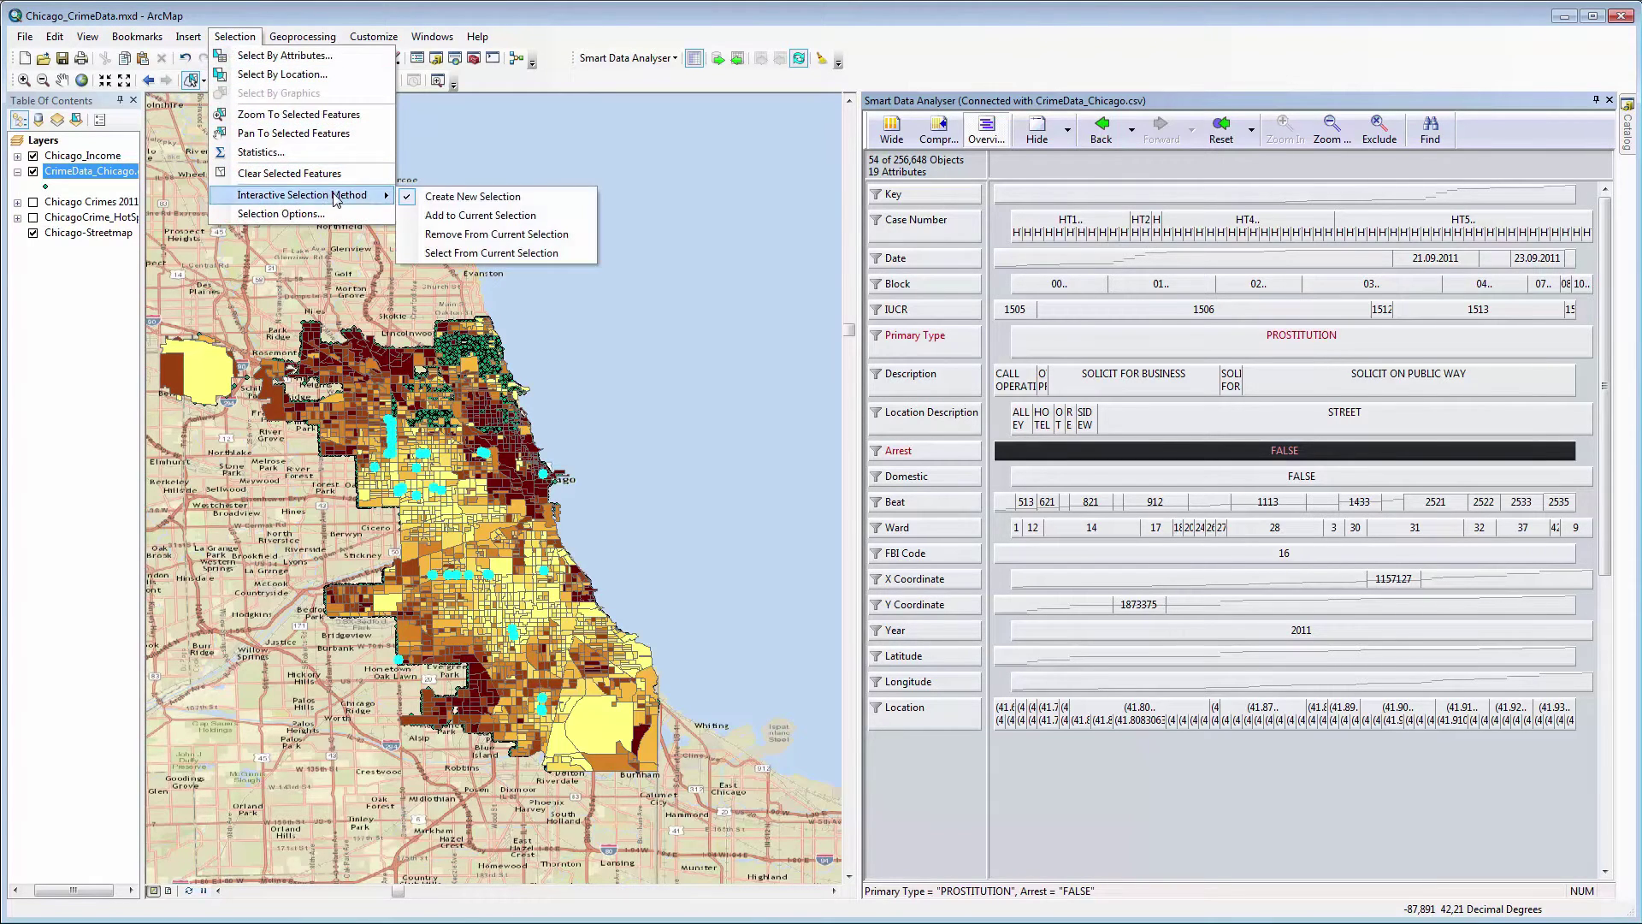
pyautogui.click(491, 254)
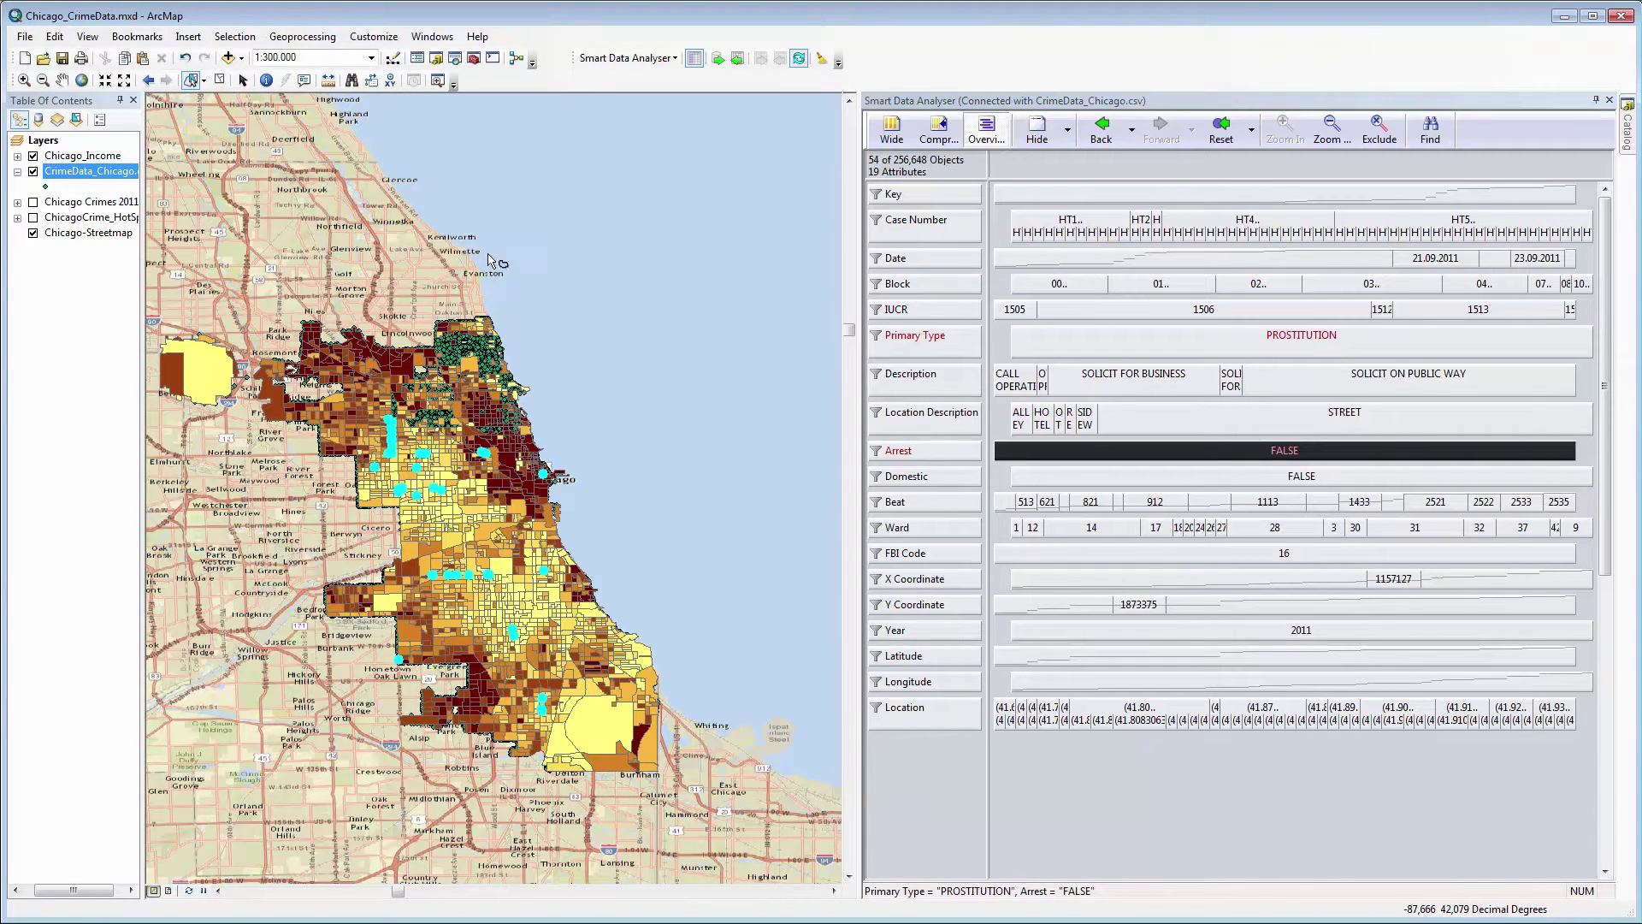
pyautogui.moveTo(418, 394)
pyautogui.mouseDown()
pyautogui.moveTo(357, 425)
pyautogui.moveTo(370, 483)
pyautogui.moveTo(436, 520)
pyautogui.moveTo(432, 440)
pyautogui.moveTo(462, 492)
pyautogui.mouseUp()
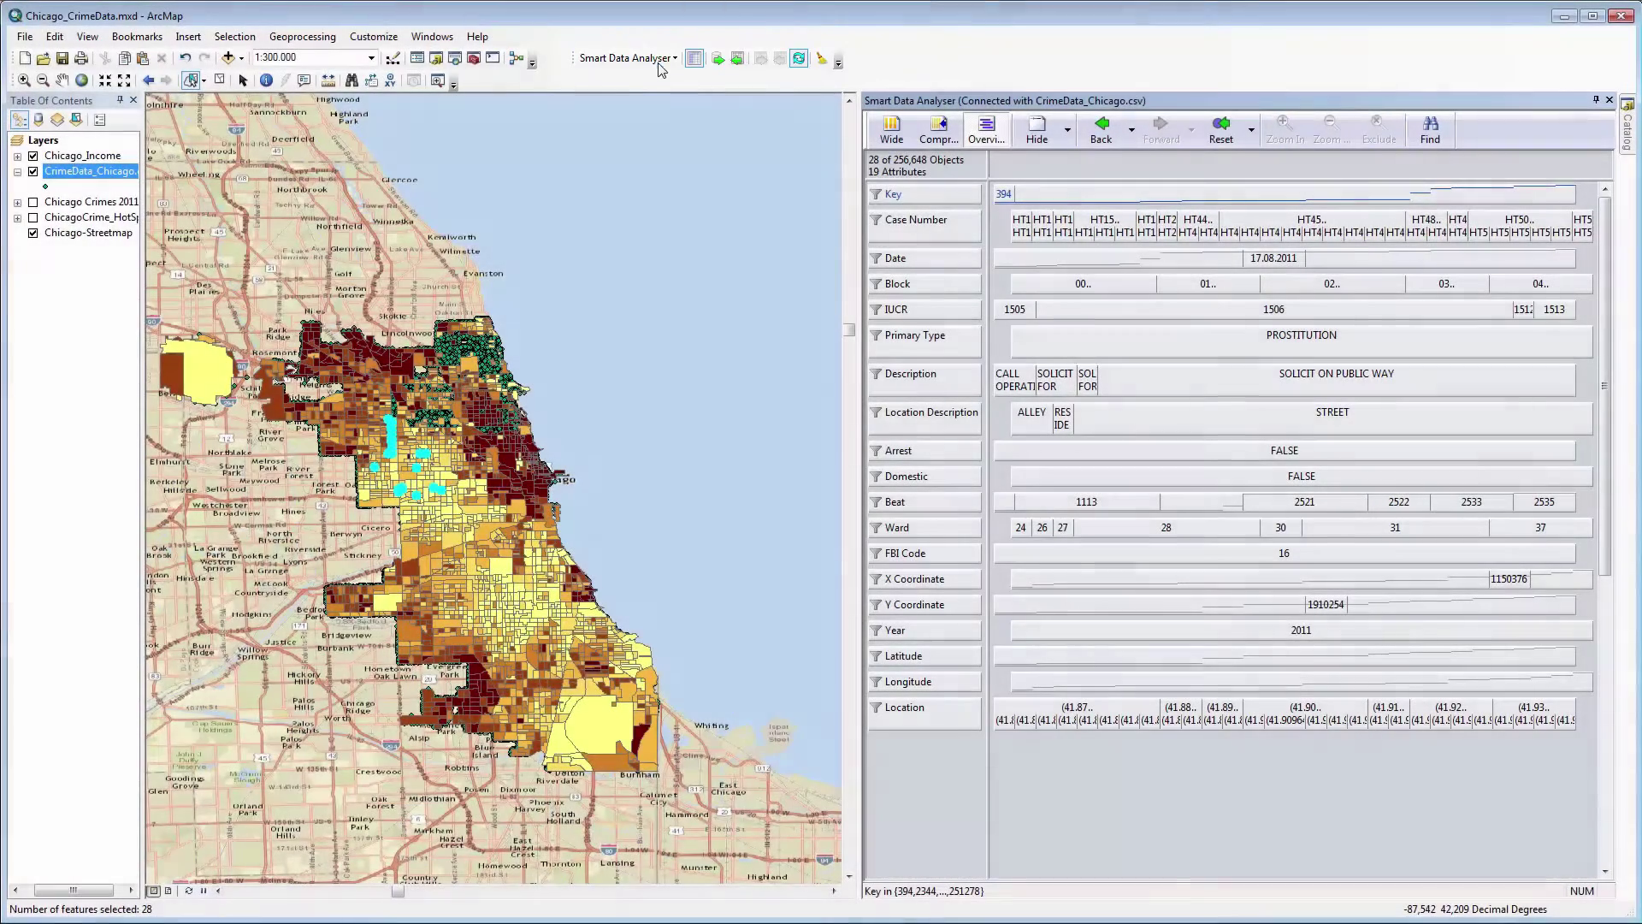
# Save the current Smart Data Analyser selection as a CSV file named Relevant_canses_Chicago in the CSV Daten folder
pyautogui.click(664, 58)
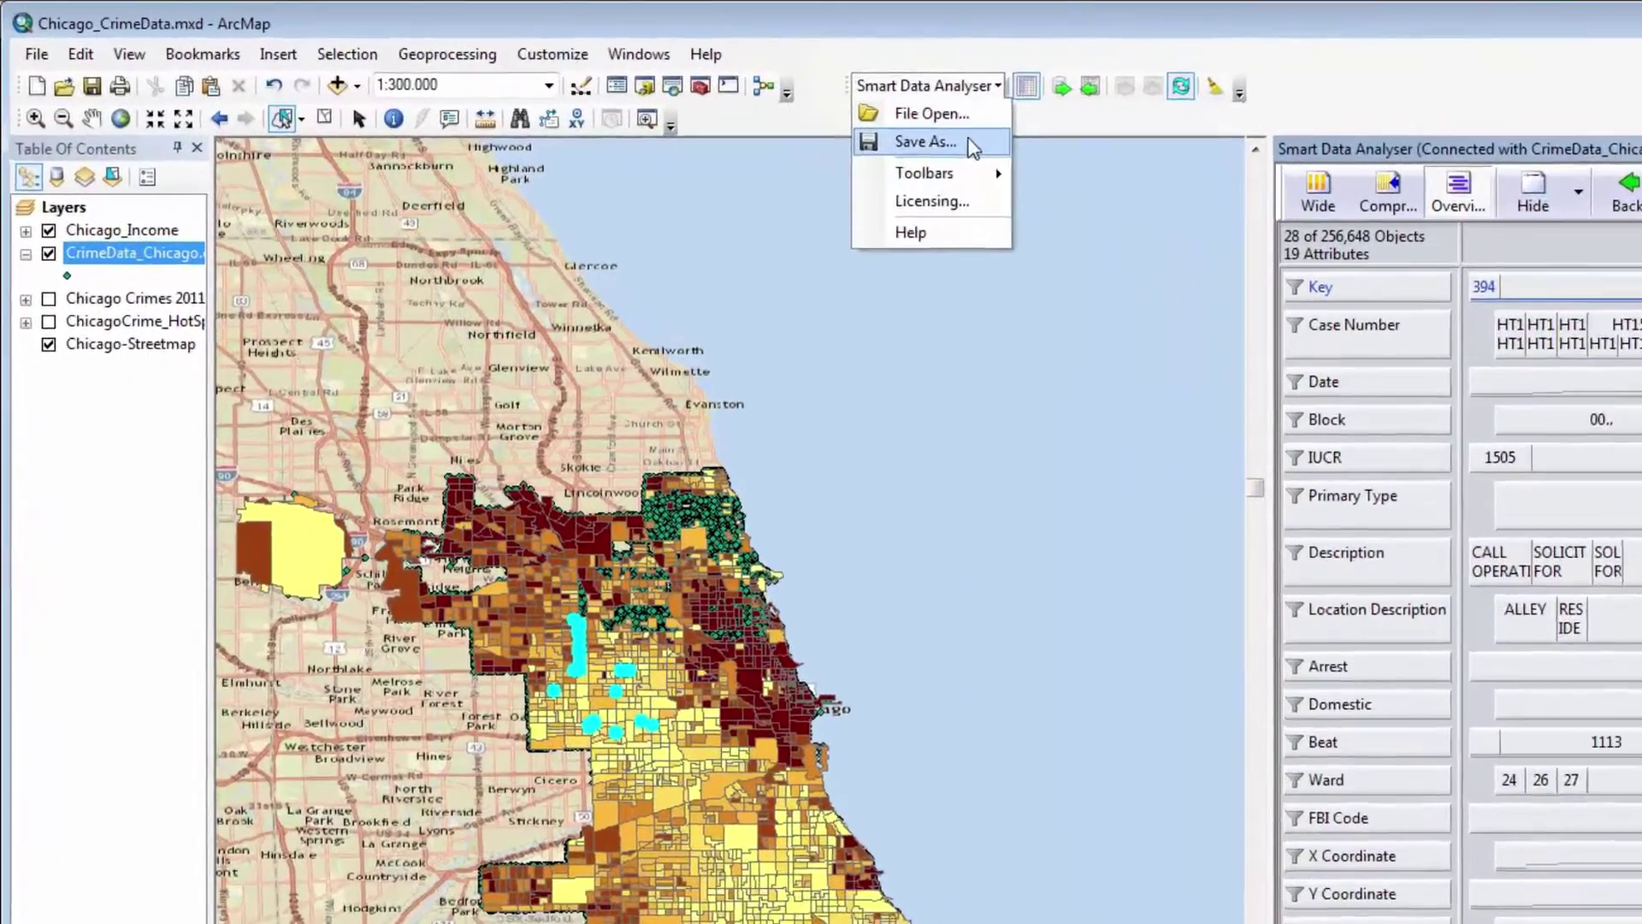
pyautogui.click(972, 147)
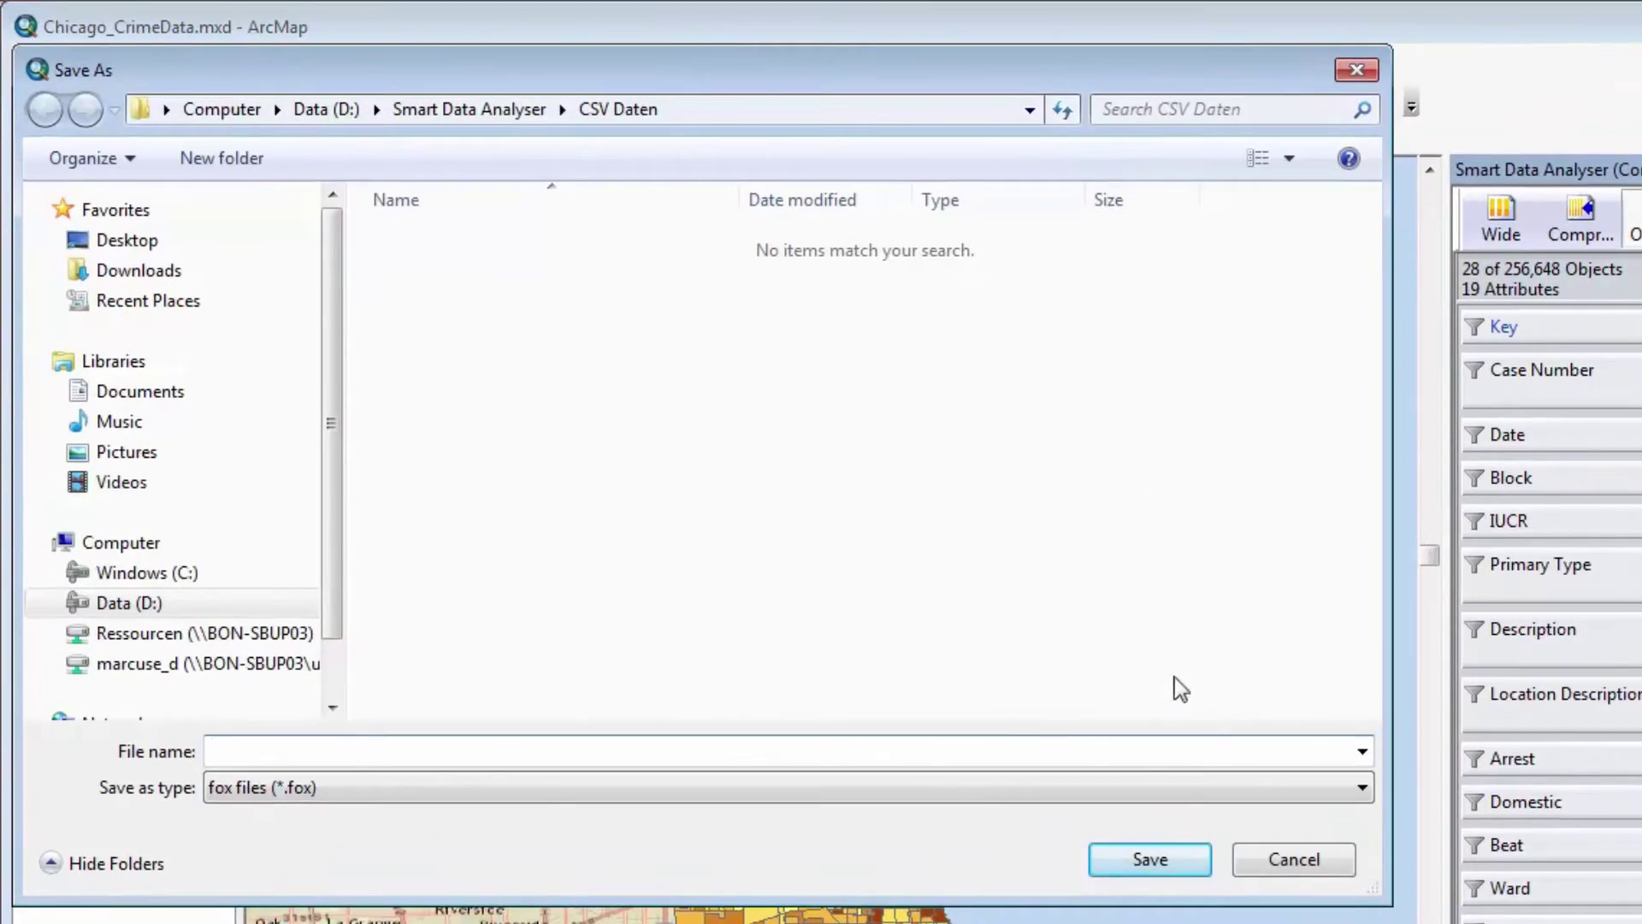
pyautogui.click(1191, 786)
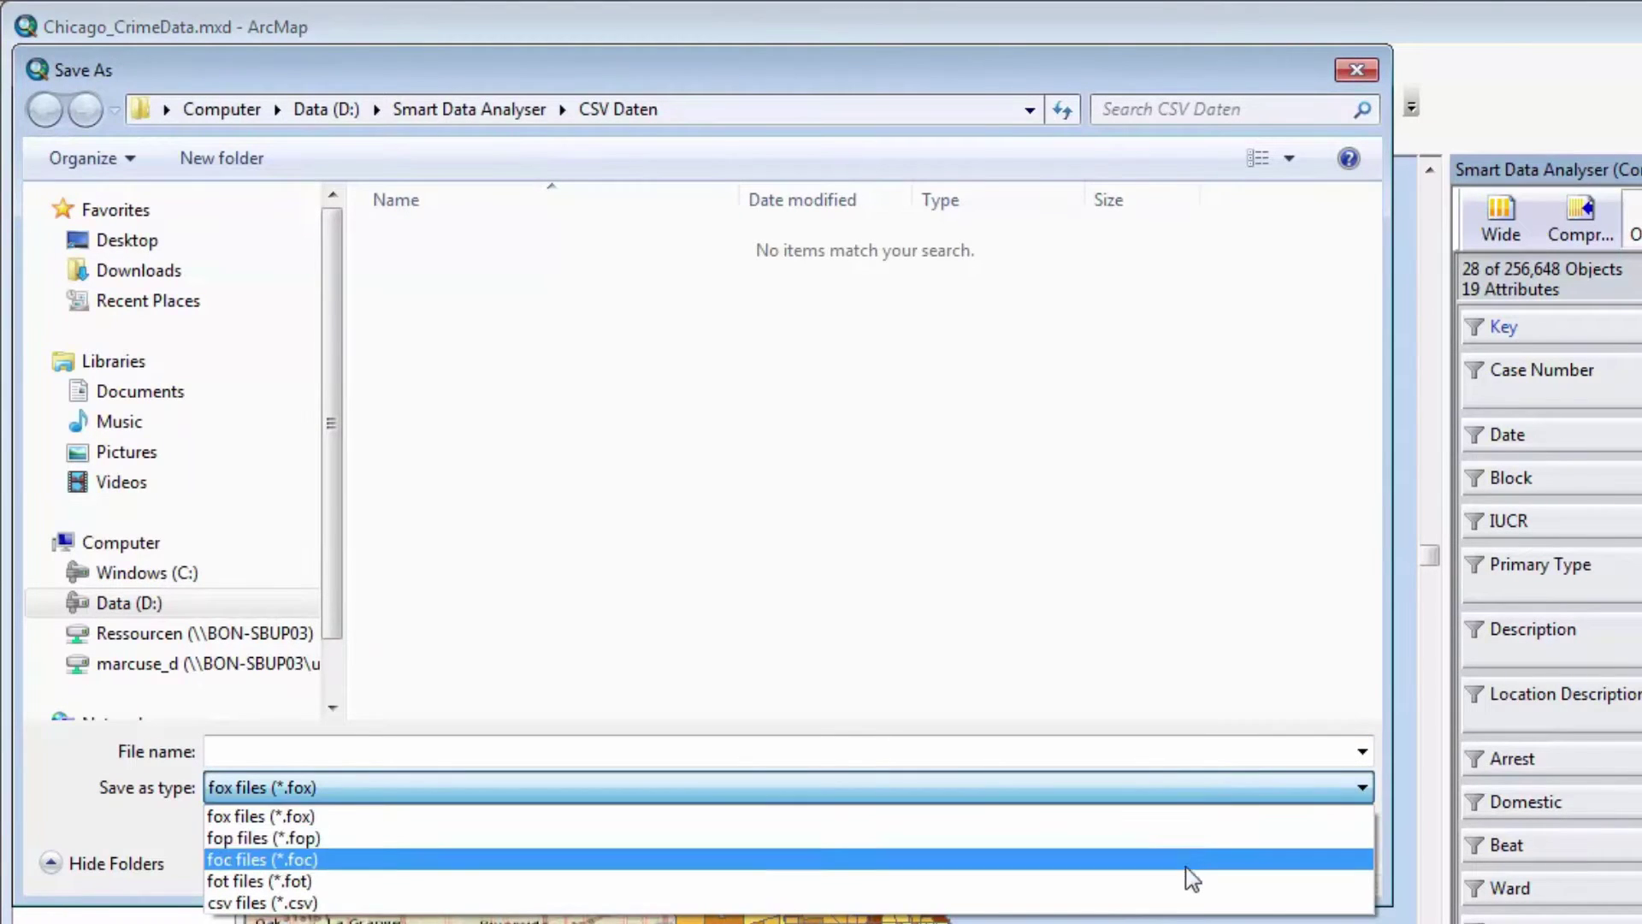
pyautogui.click(1191, 903)
pyautogui.click(1143, 749)
pyautogui.write('Rel')
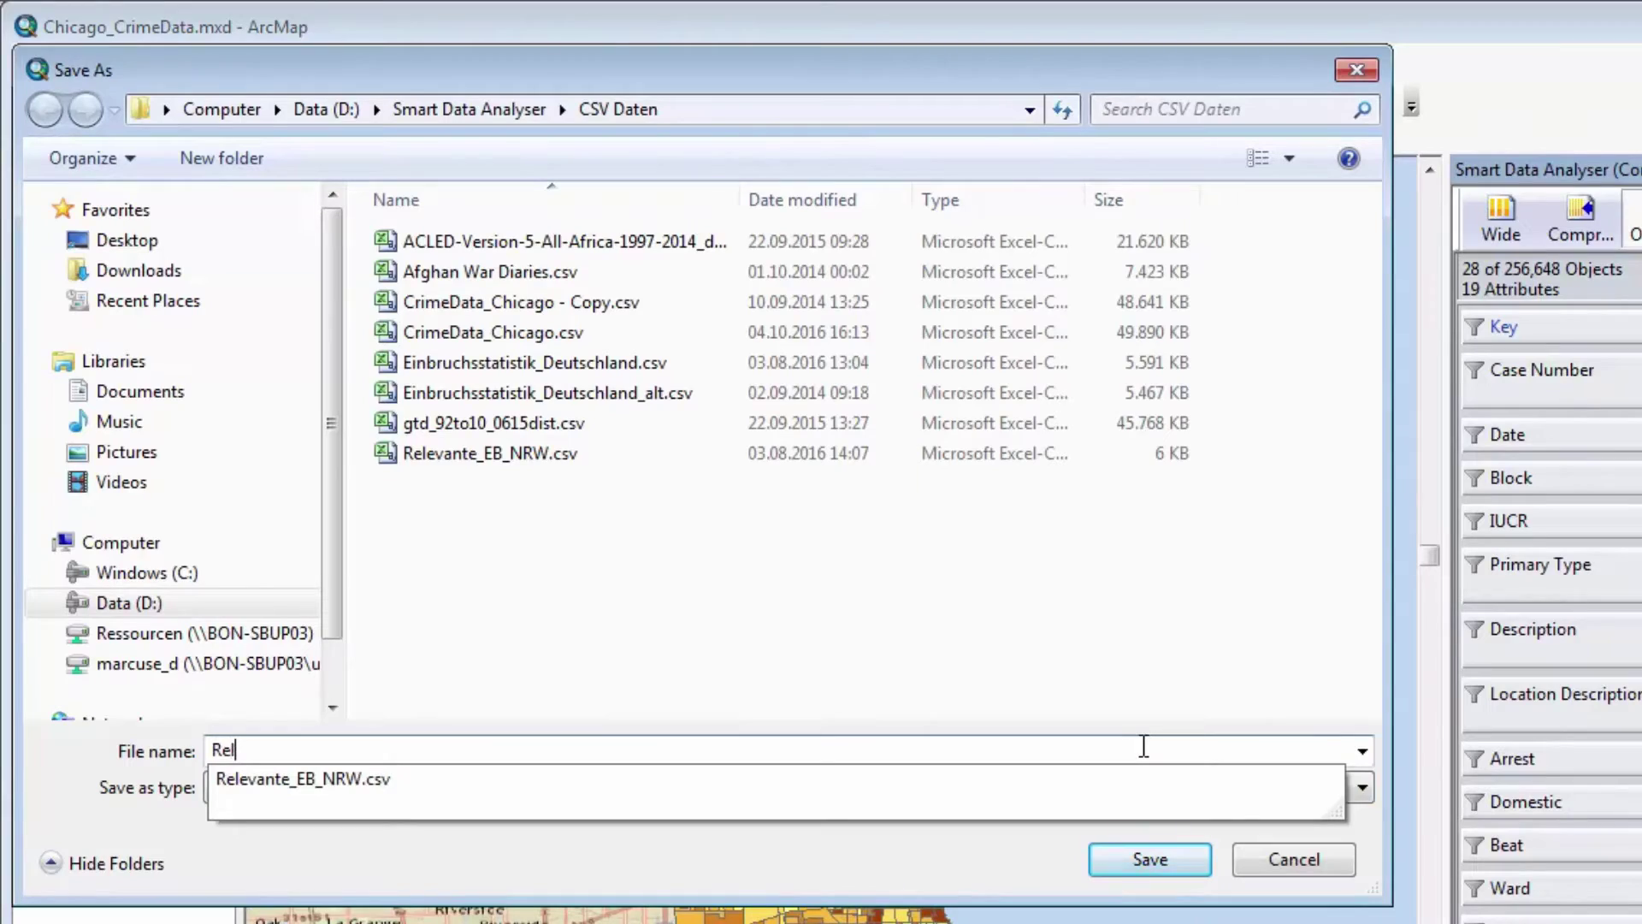
pyautogui.write('evant_can')
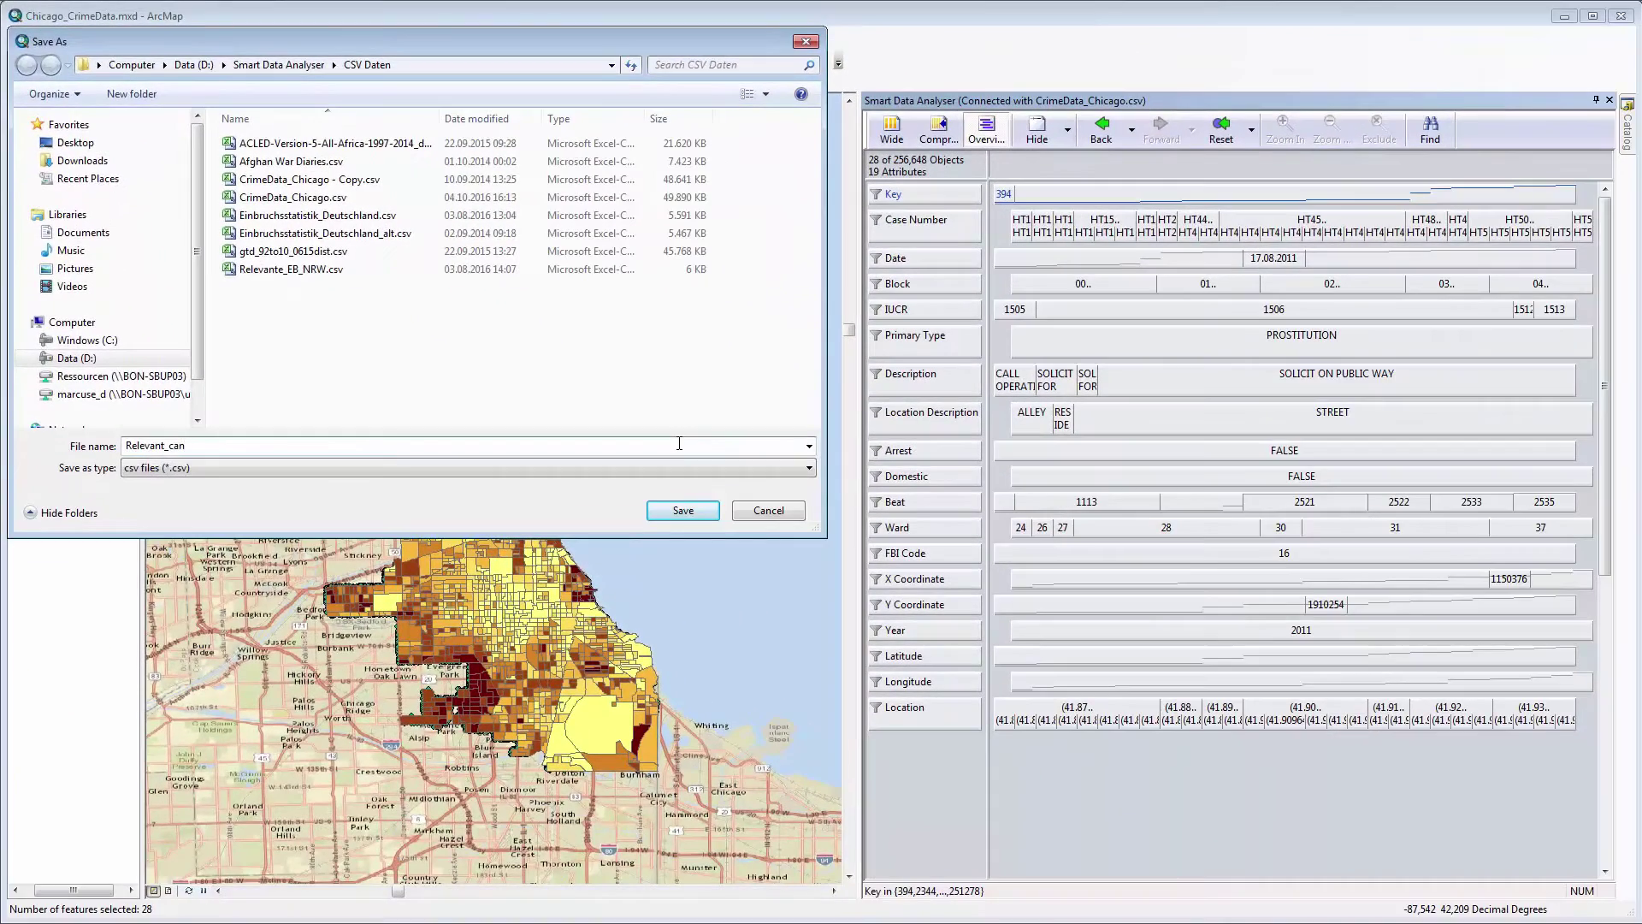
pyautogui.write('ses_Chicago')
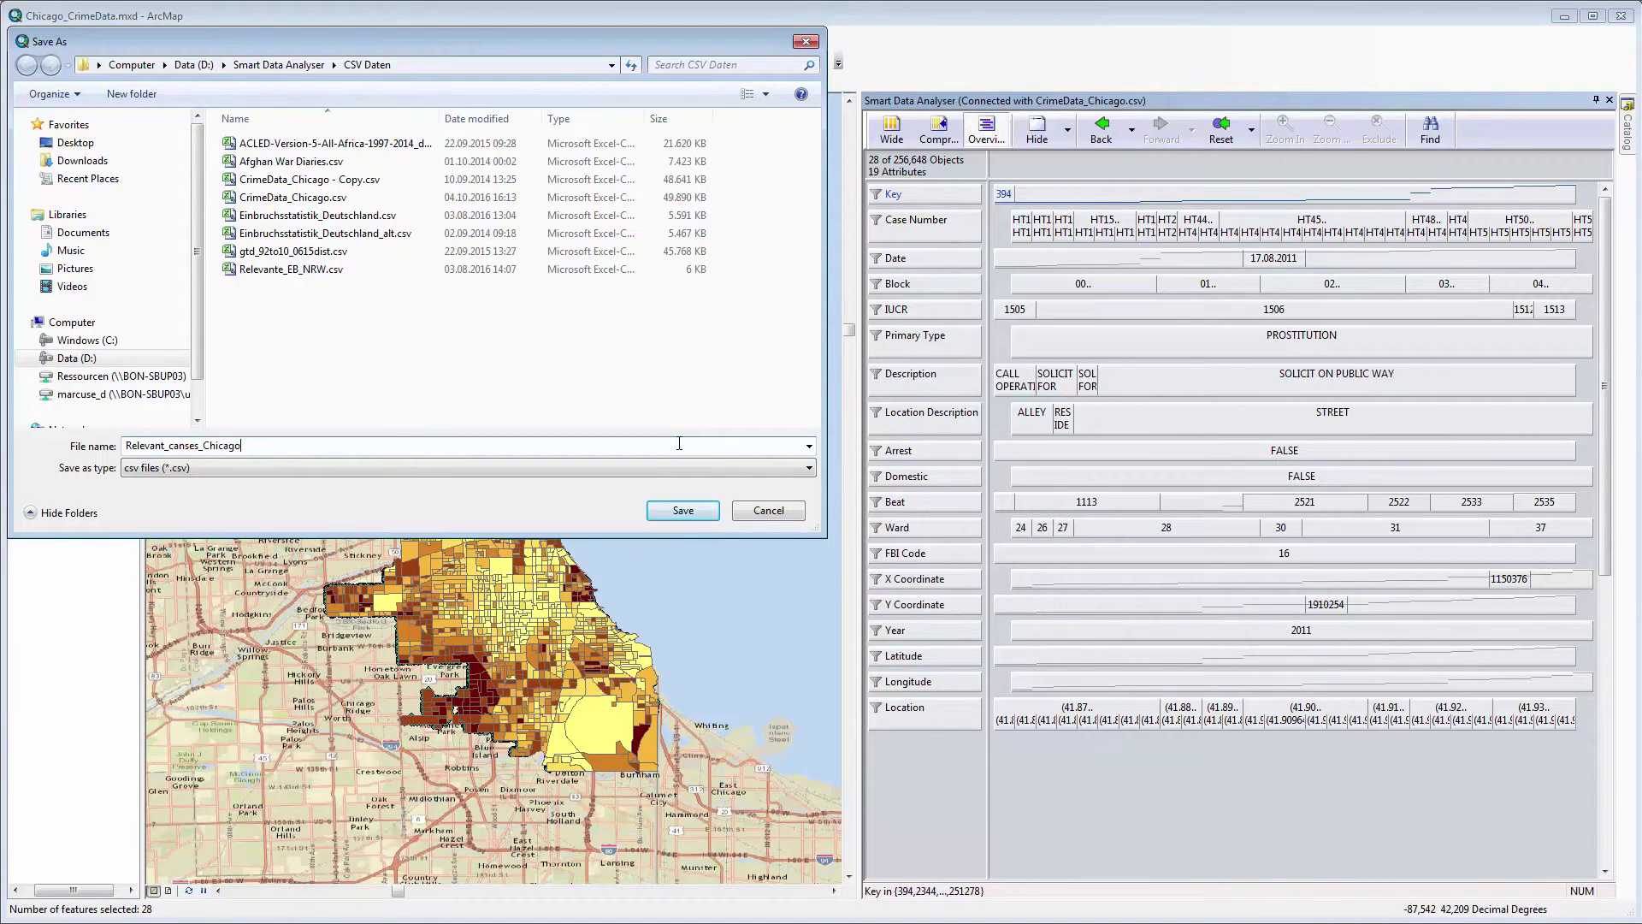
pyautogui.click(709, 511)
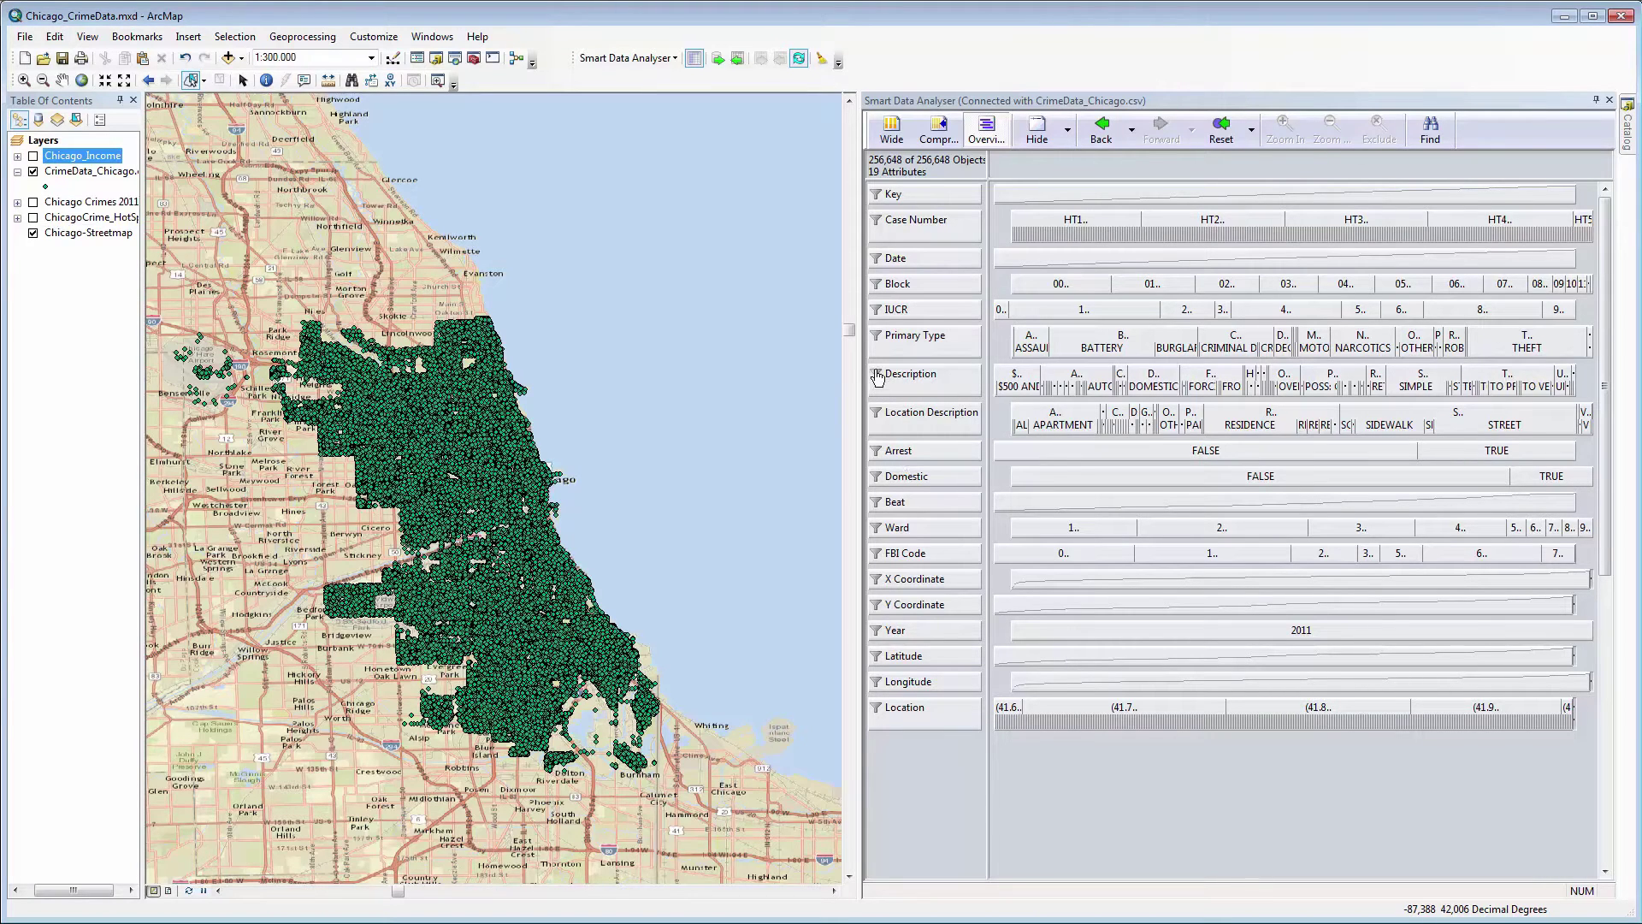
# Select the inconsistent Primary Type values " CRIMINAL DAMAGE" (with leading space) and CRIMINAL DMG, and show the EditBar
pyautogui.click(875, 339)
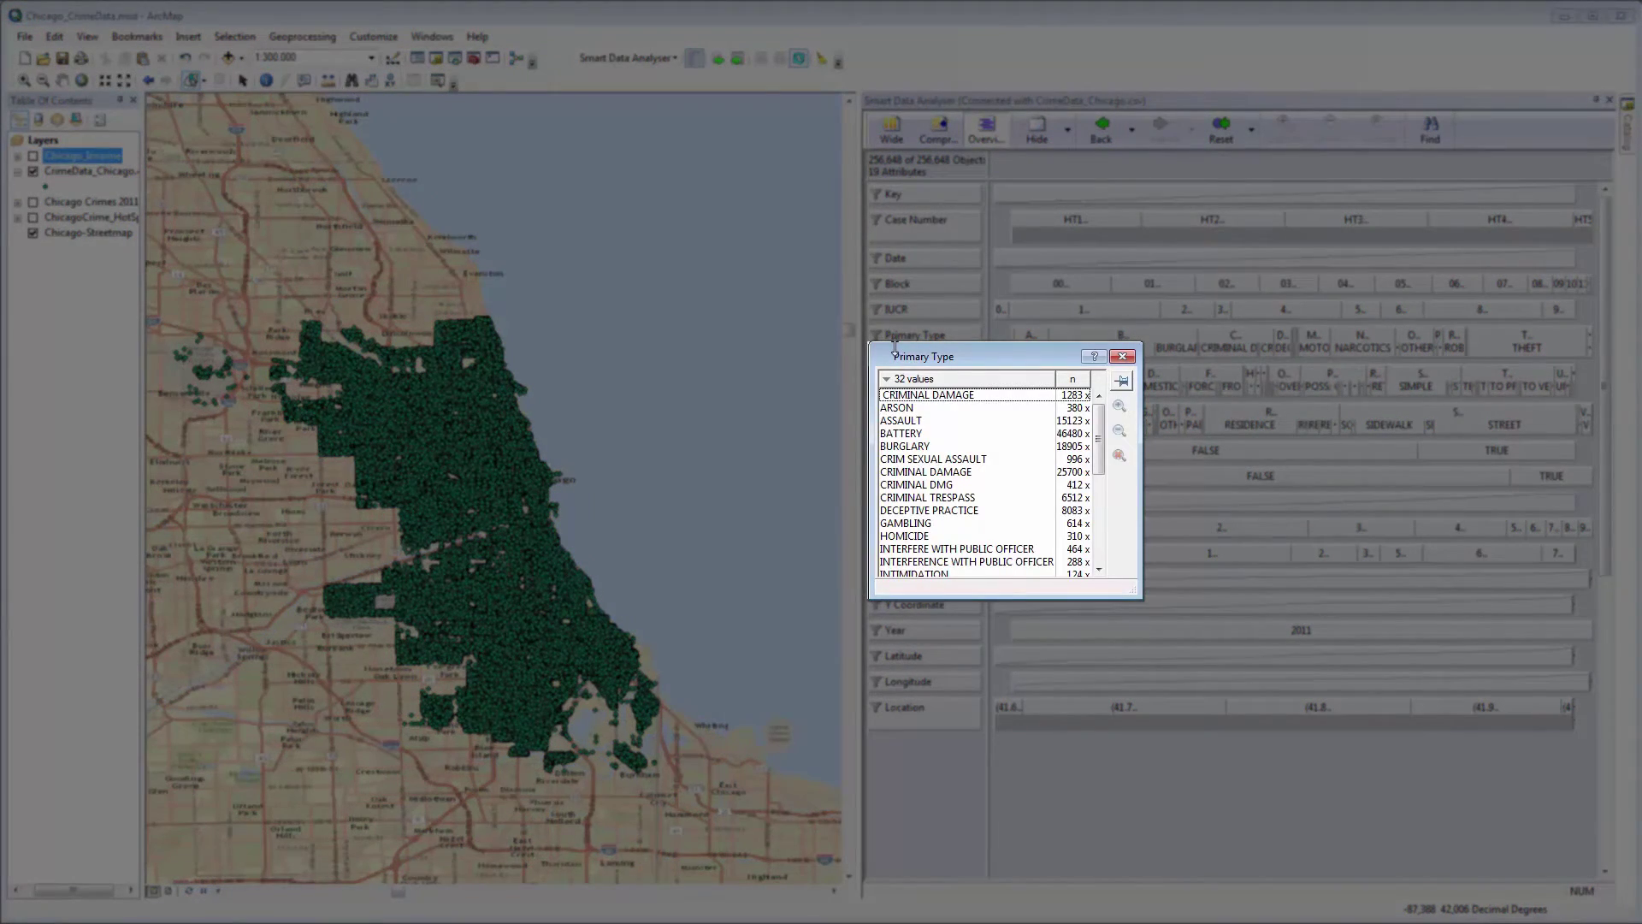
pyautogui.click(941, 399)
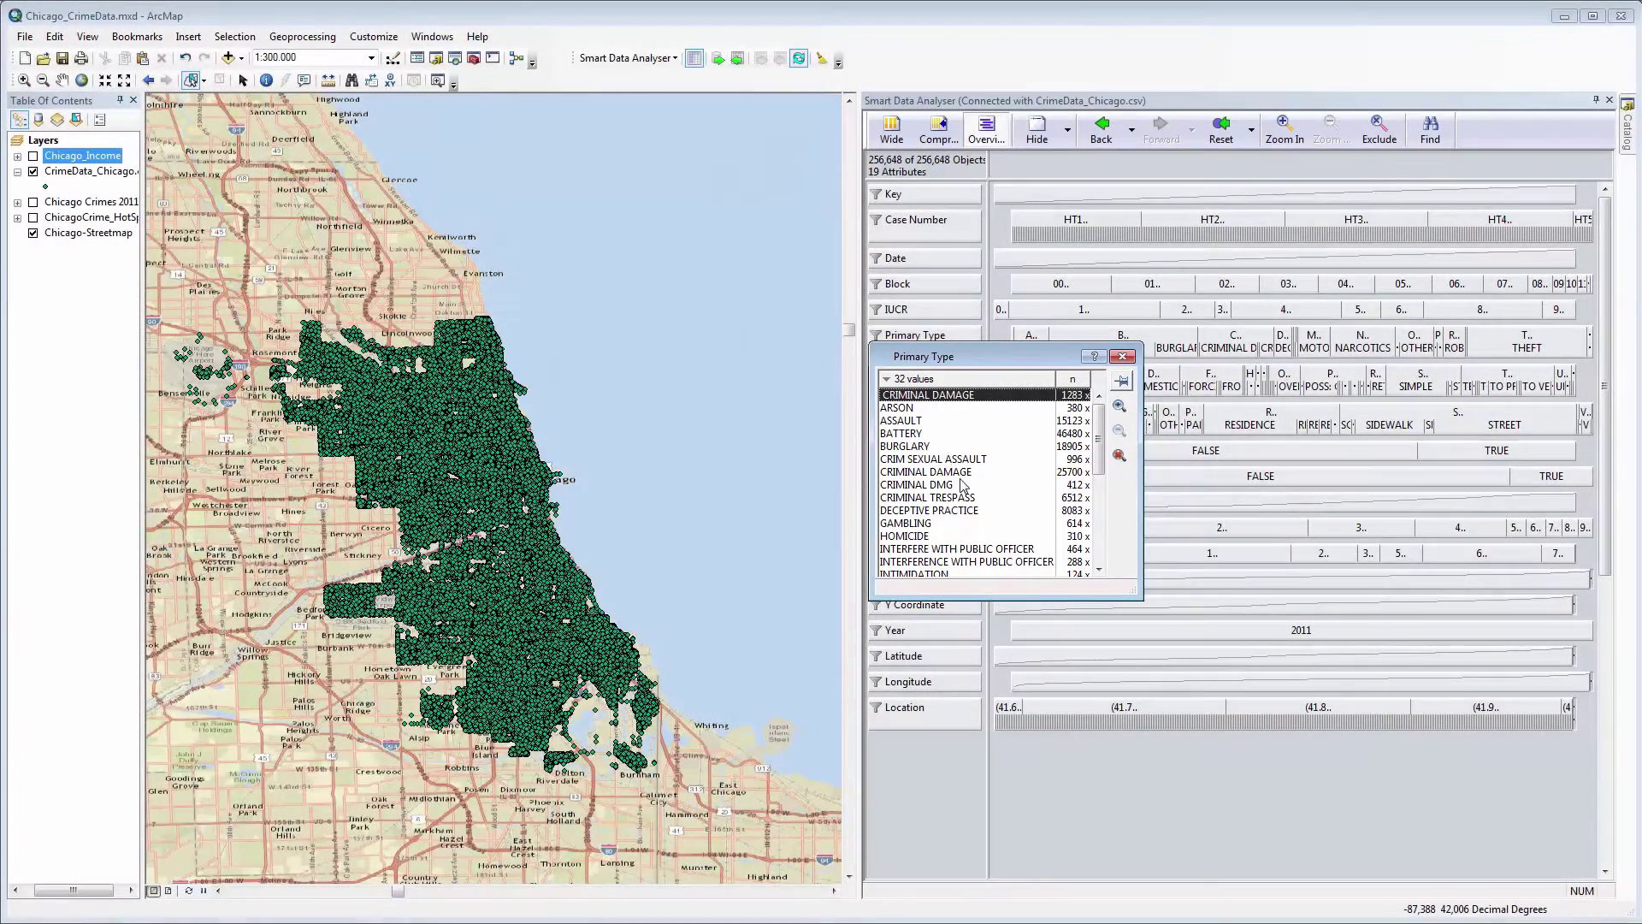
pyautogui.keyDown('ctrl'); pyautogui.click(963, 489); pyautogui.keyUp('ctrl')
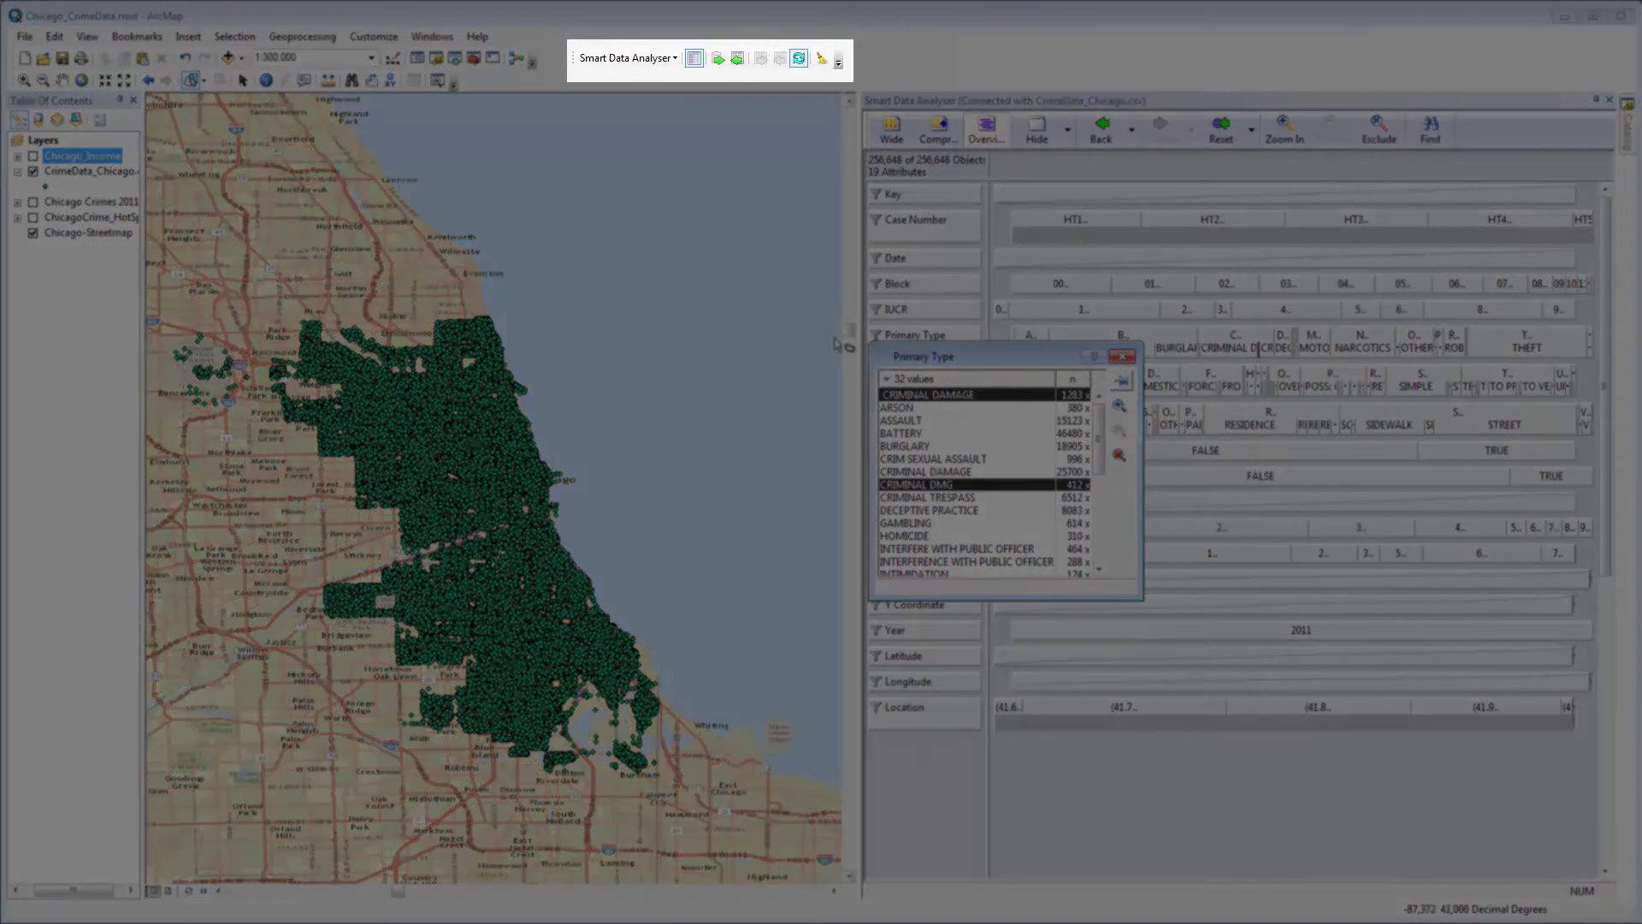
pyautogui.click(629, 57)
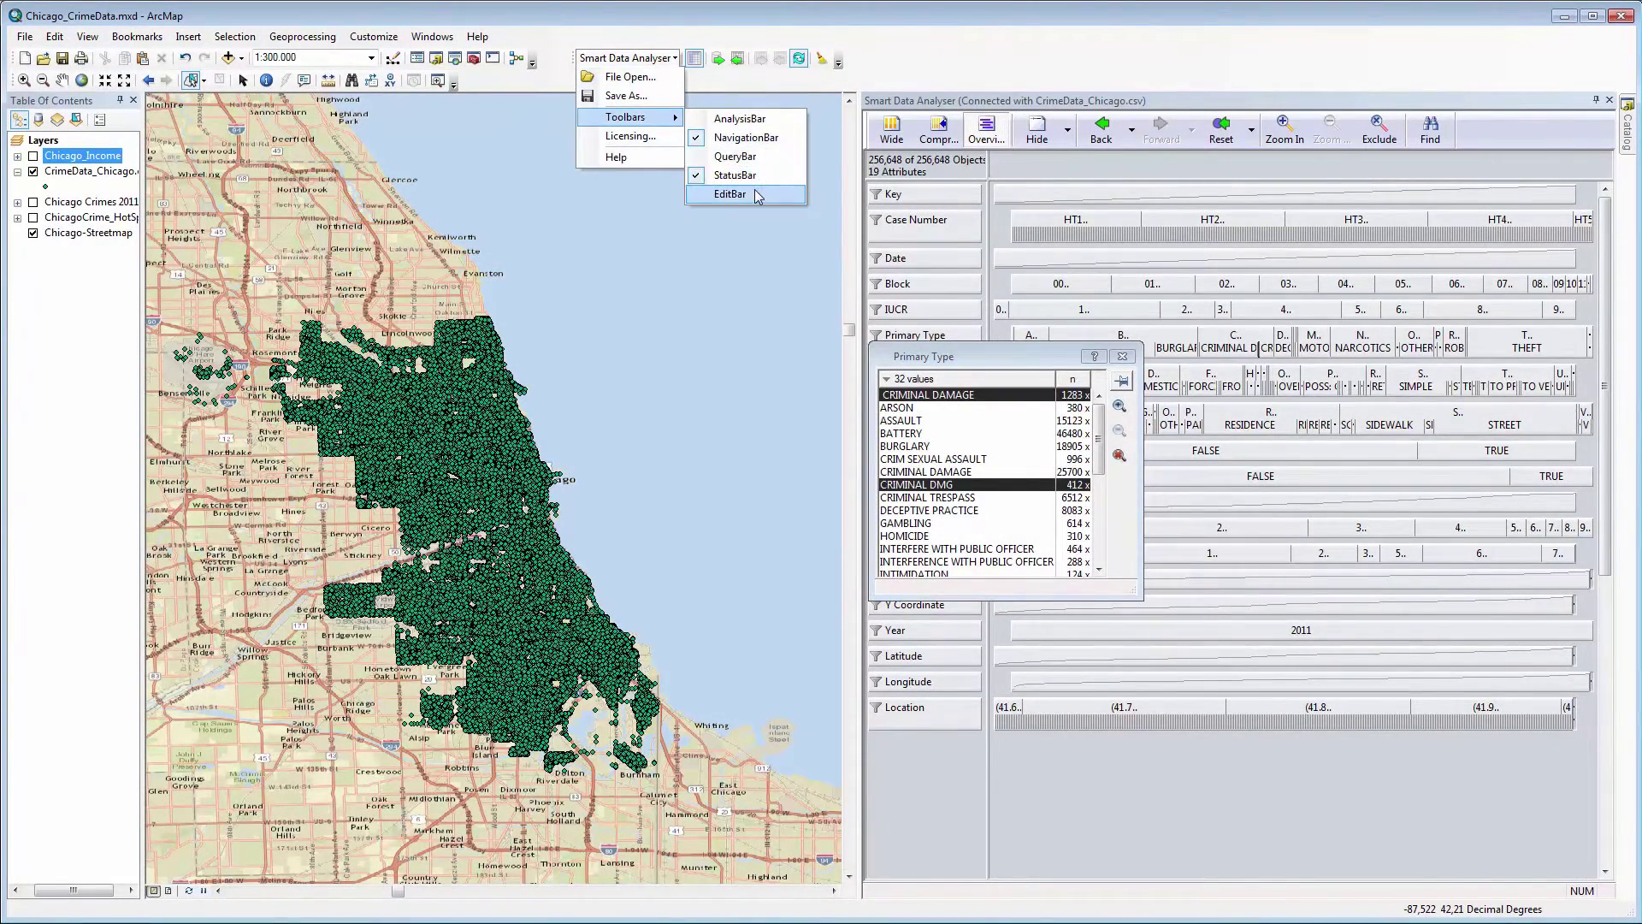
pyautogui.click(754, 196)
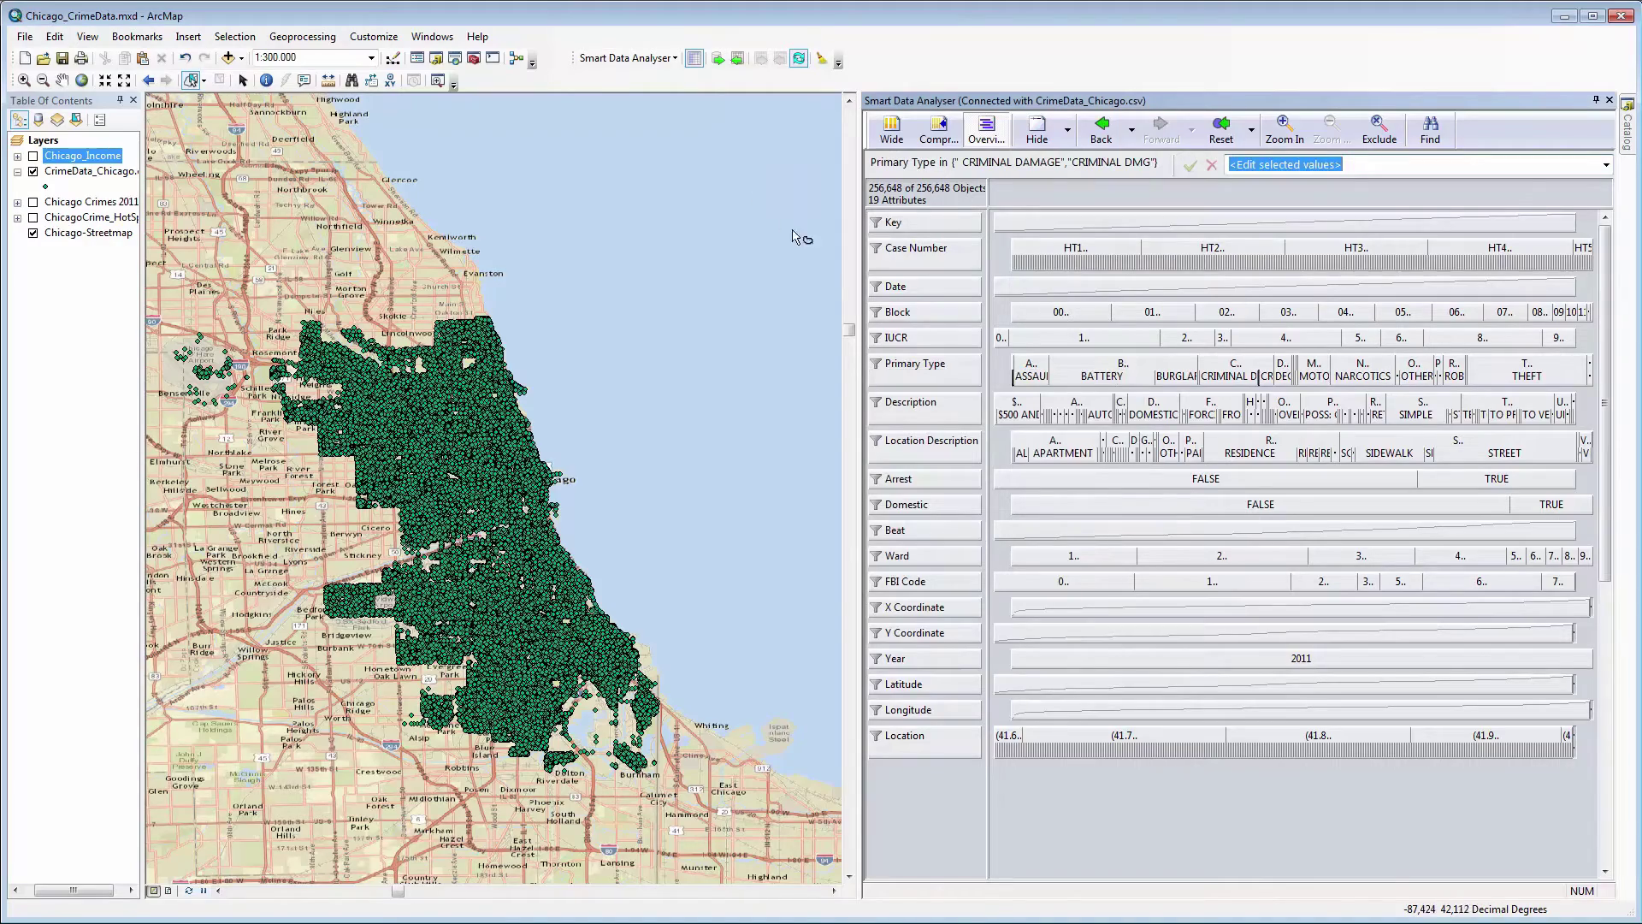
# Replace both selected Primary Type values with CRIMINAL DAMAGE
pyautogui.click(878, 366)
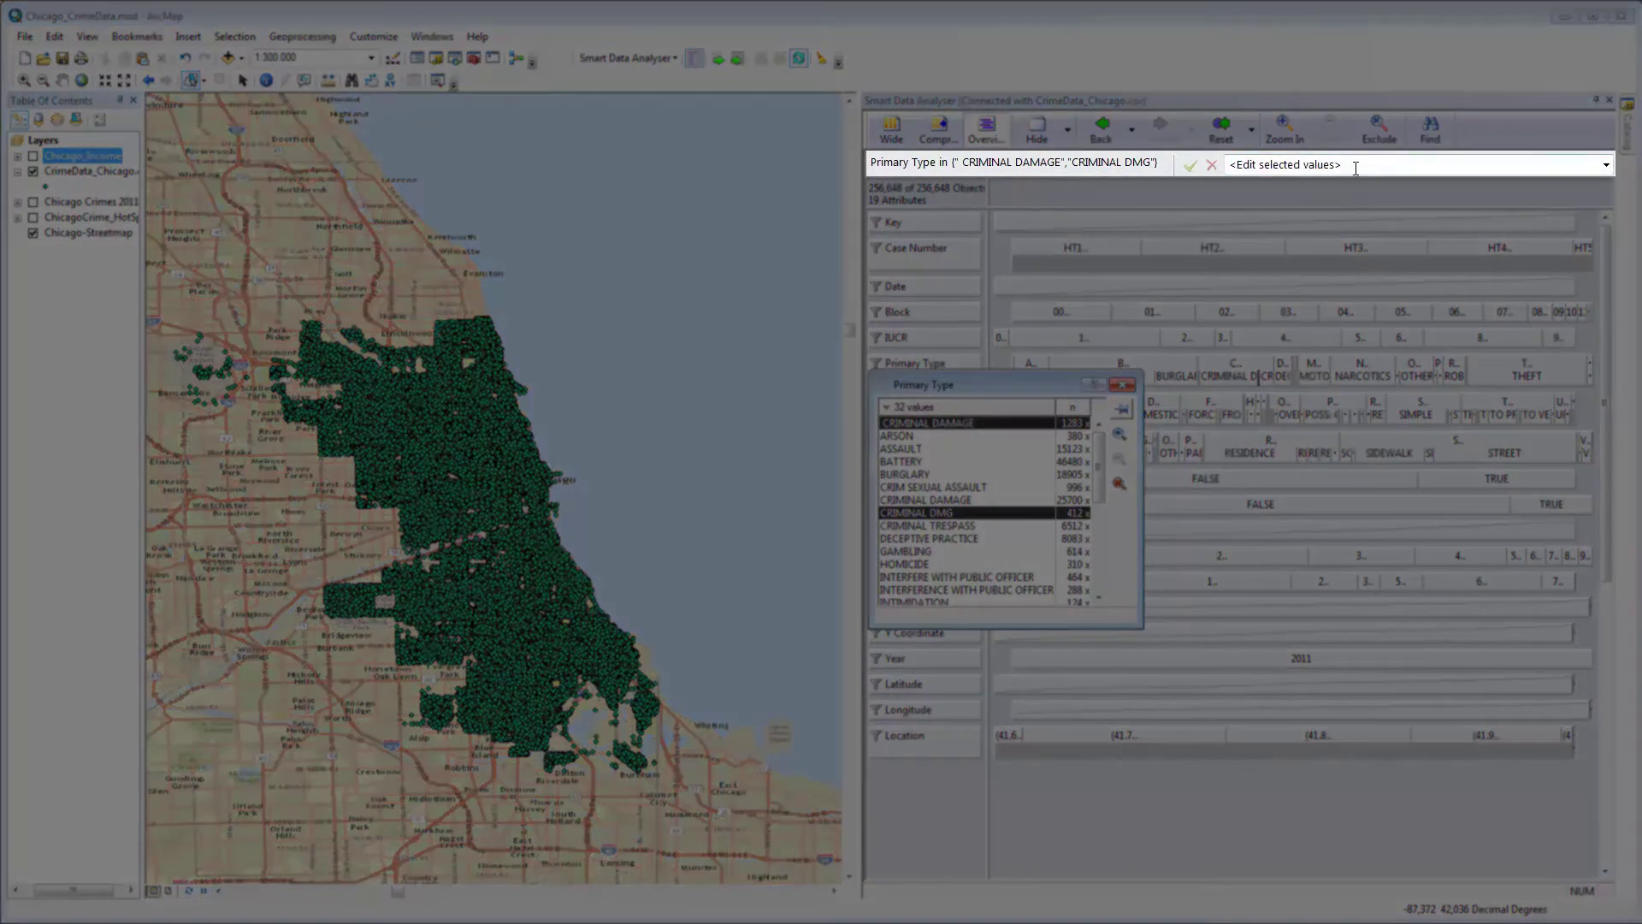
pyautogui.moveTo(1354, 167); pyautogui.dragTo(1195, 186)
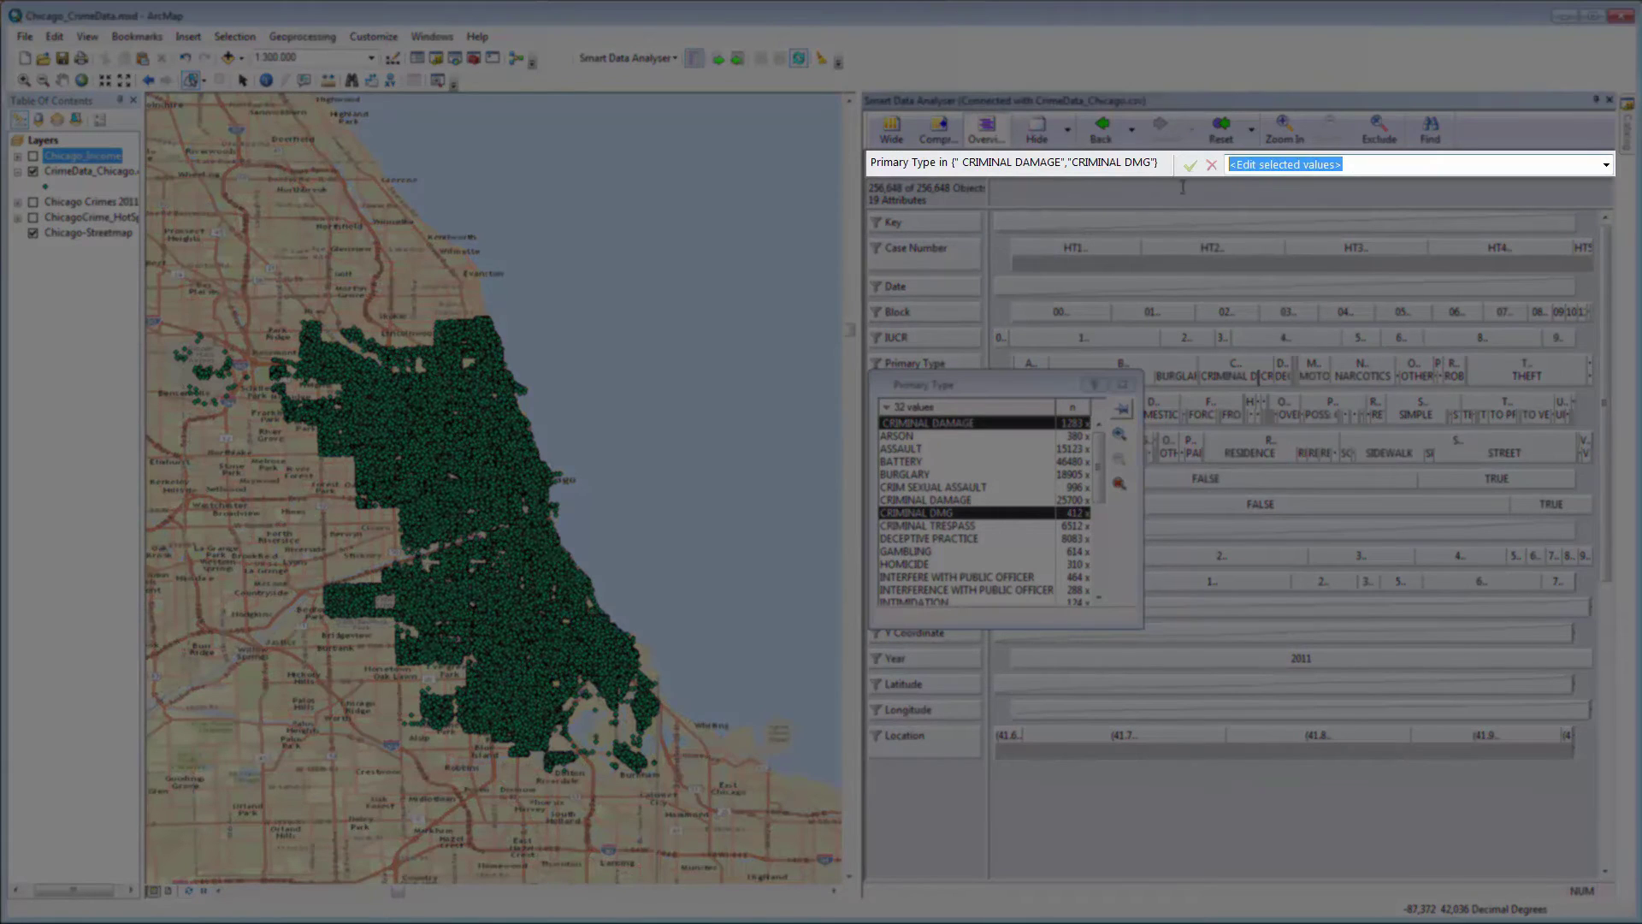
pyautogui.write('CRIMINAL DAMAGE')
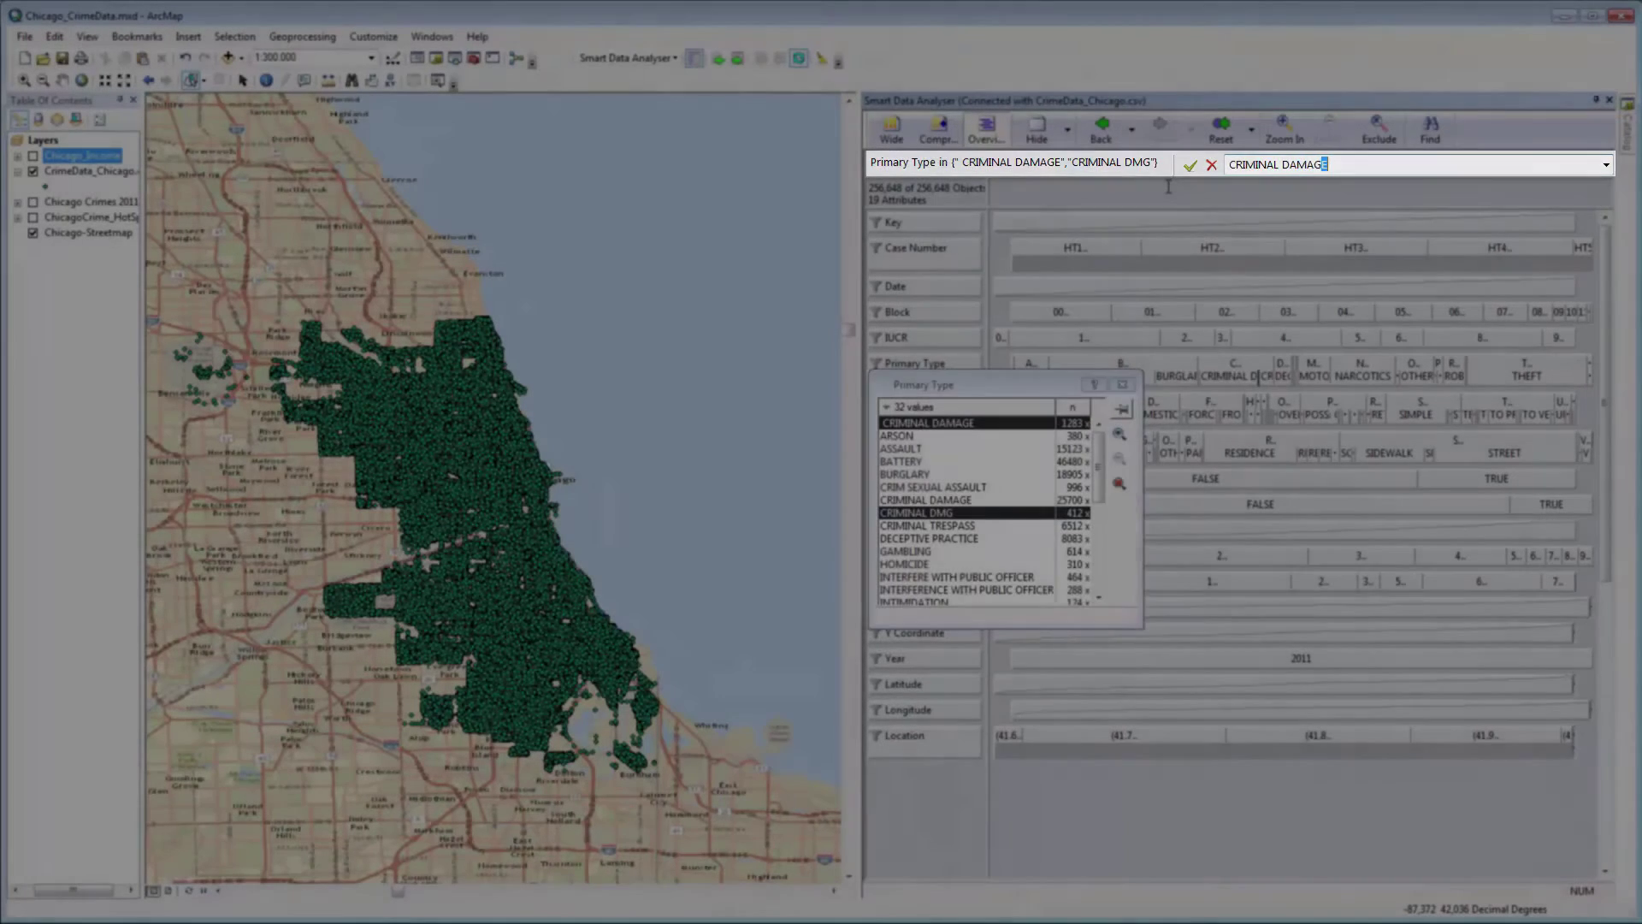
pyautogui.press('Return')
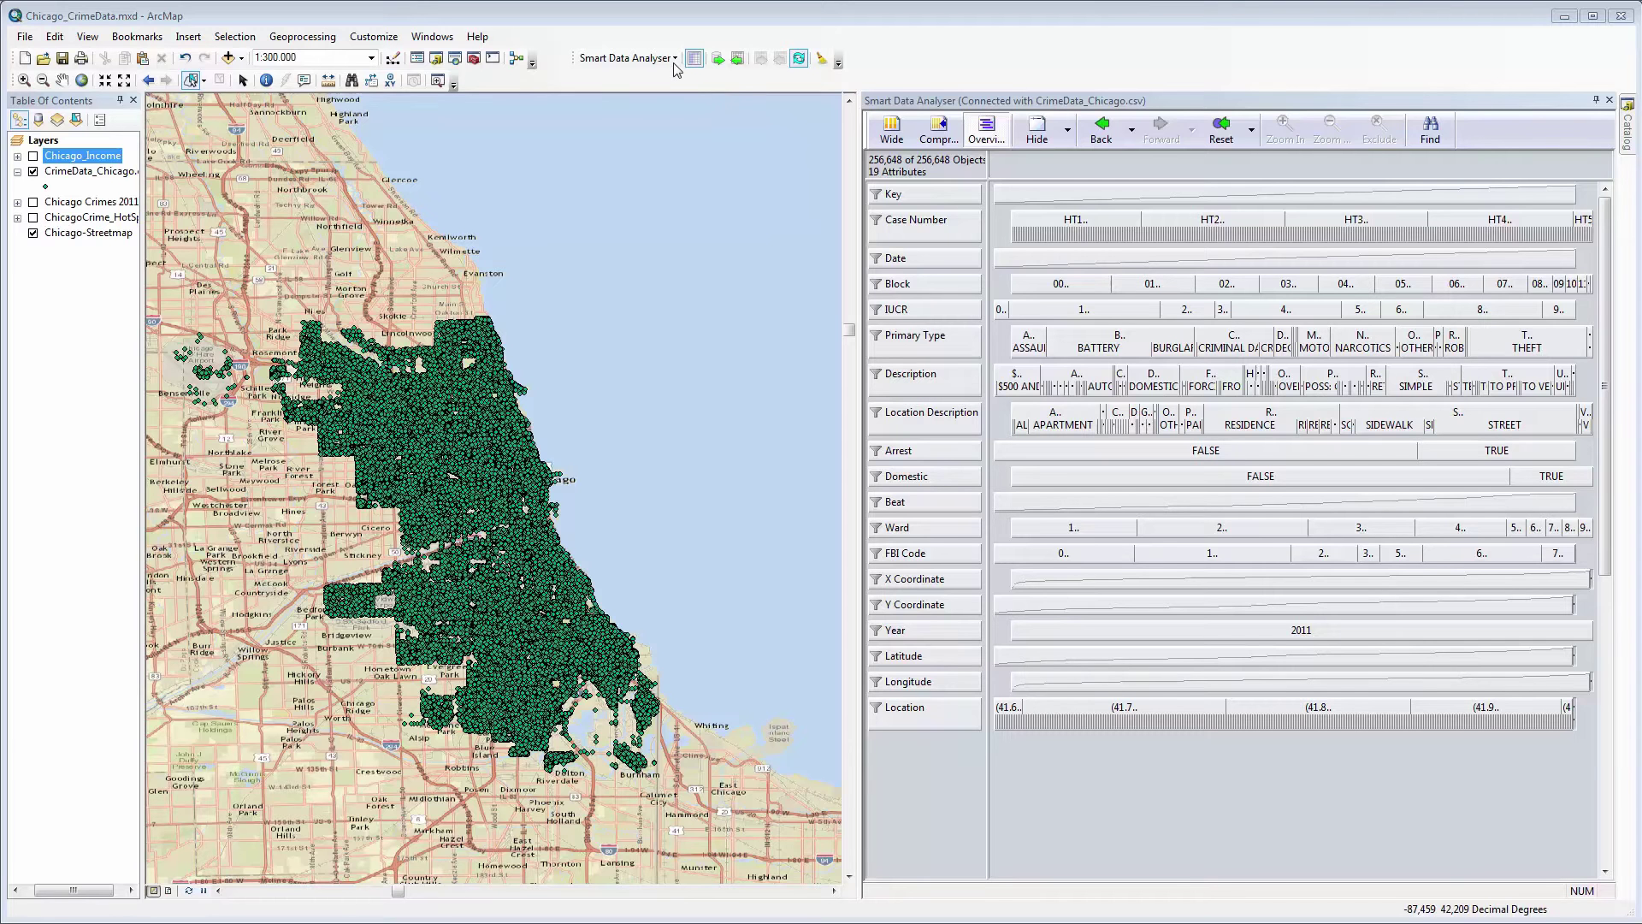
# Show the QueryBar and filter the crimes to Primary Type THEFT with description OVER $500
pyautogui.click(674, 58)
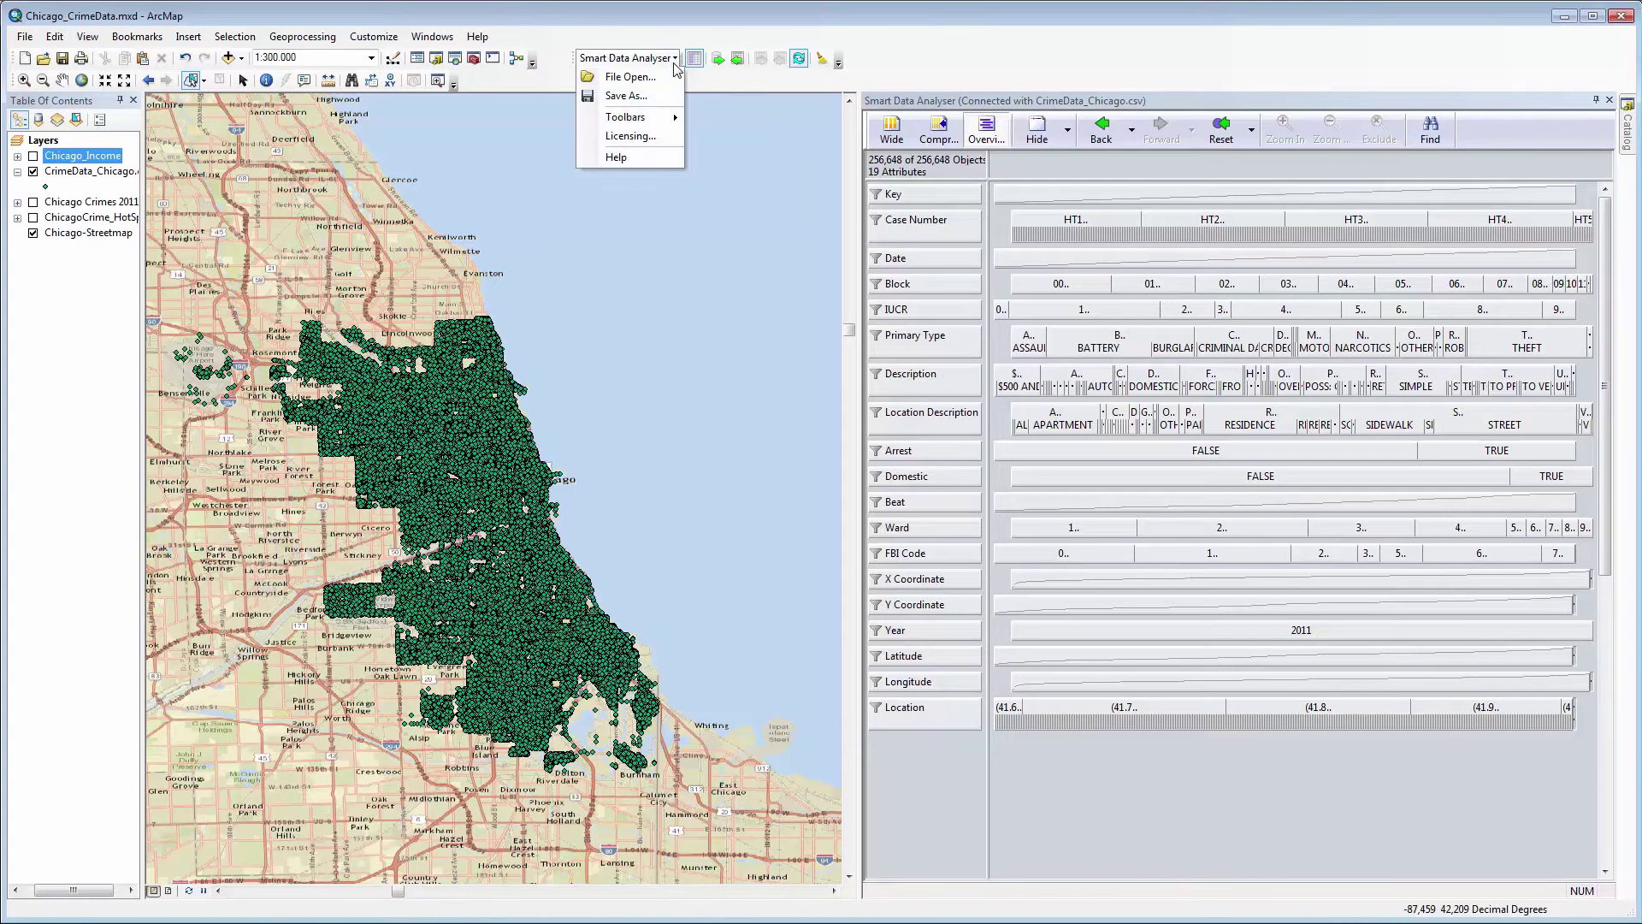
pyautogui.moveTo(675, 117)
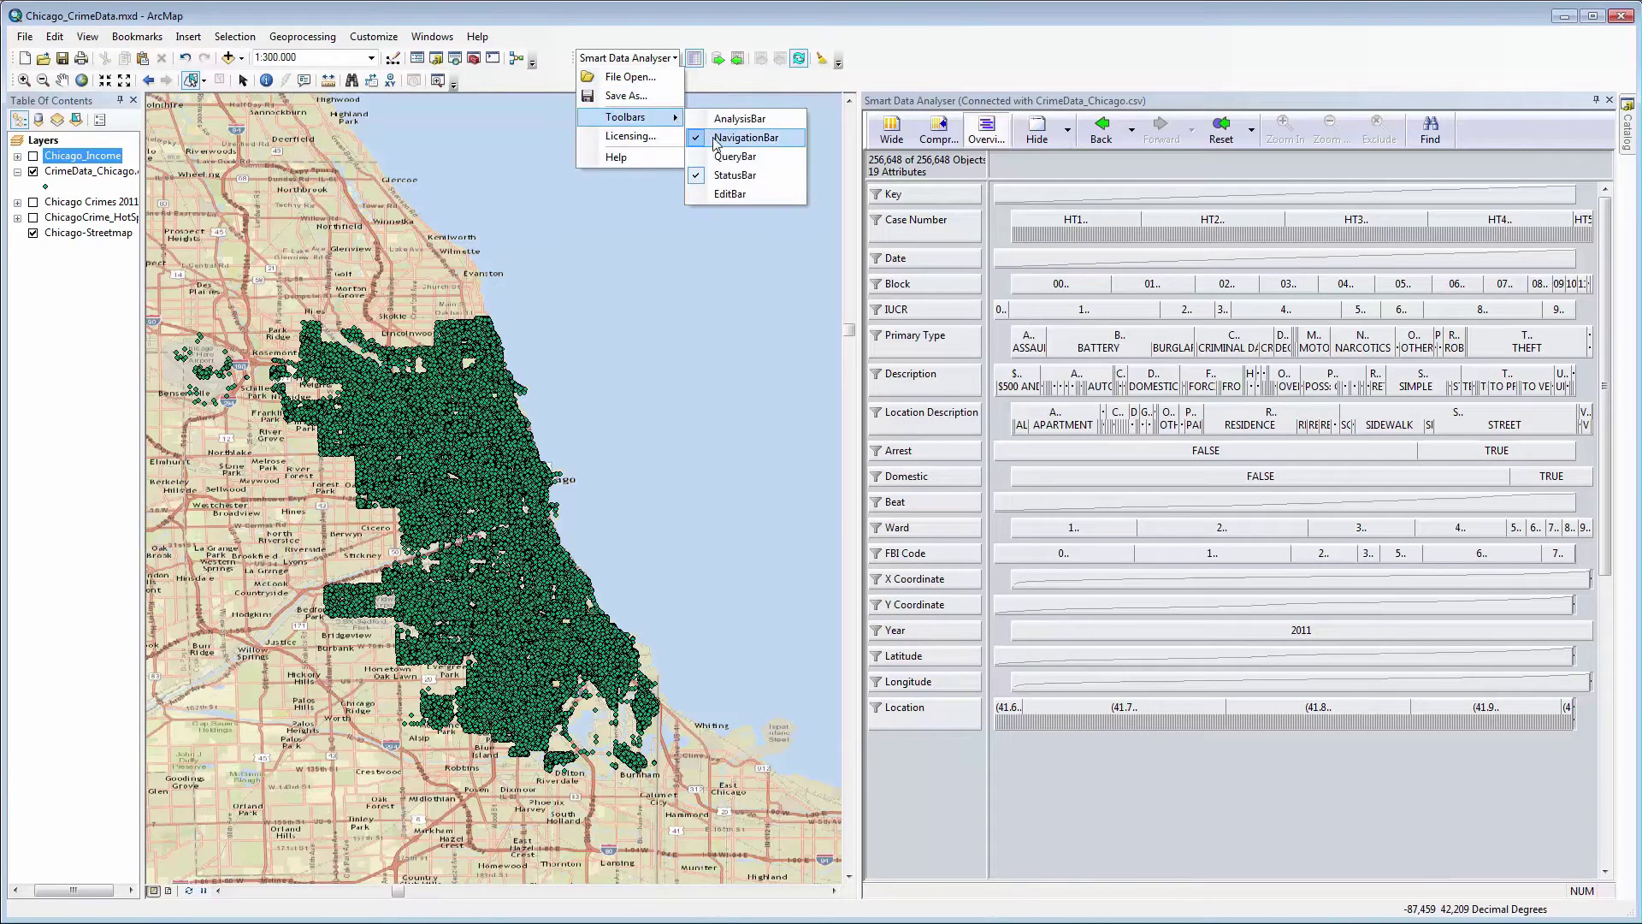
pyautogui.click(747, 155)
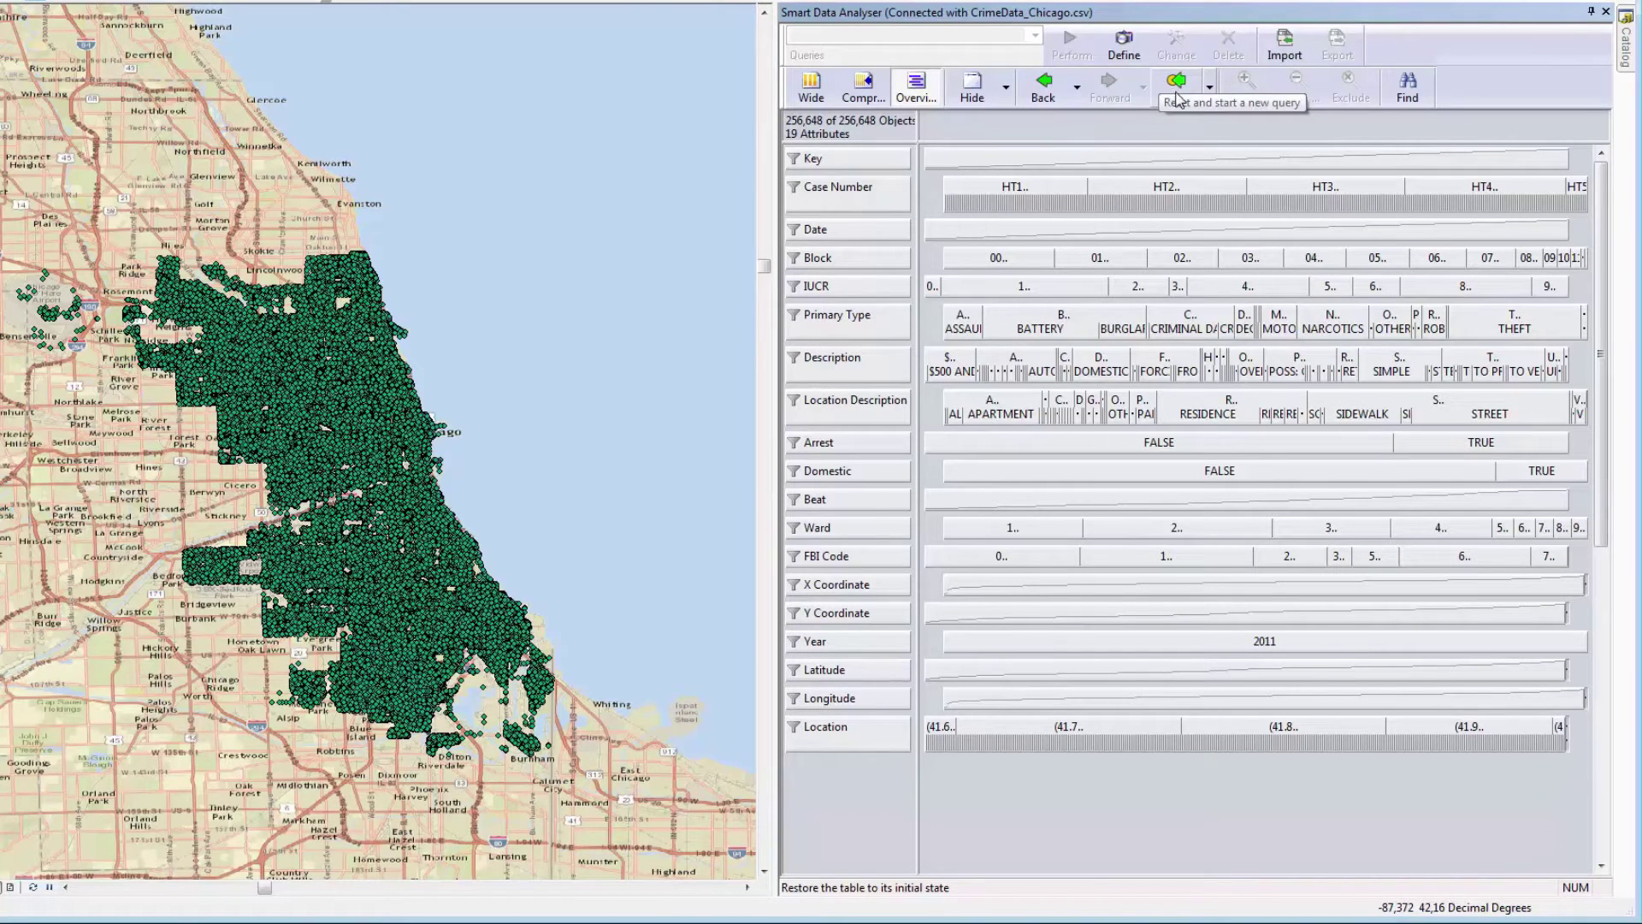
pyautogui.click(1507, 323)
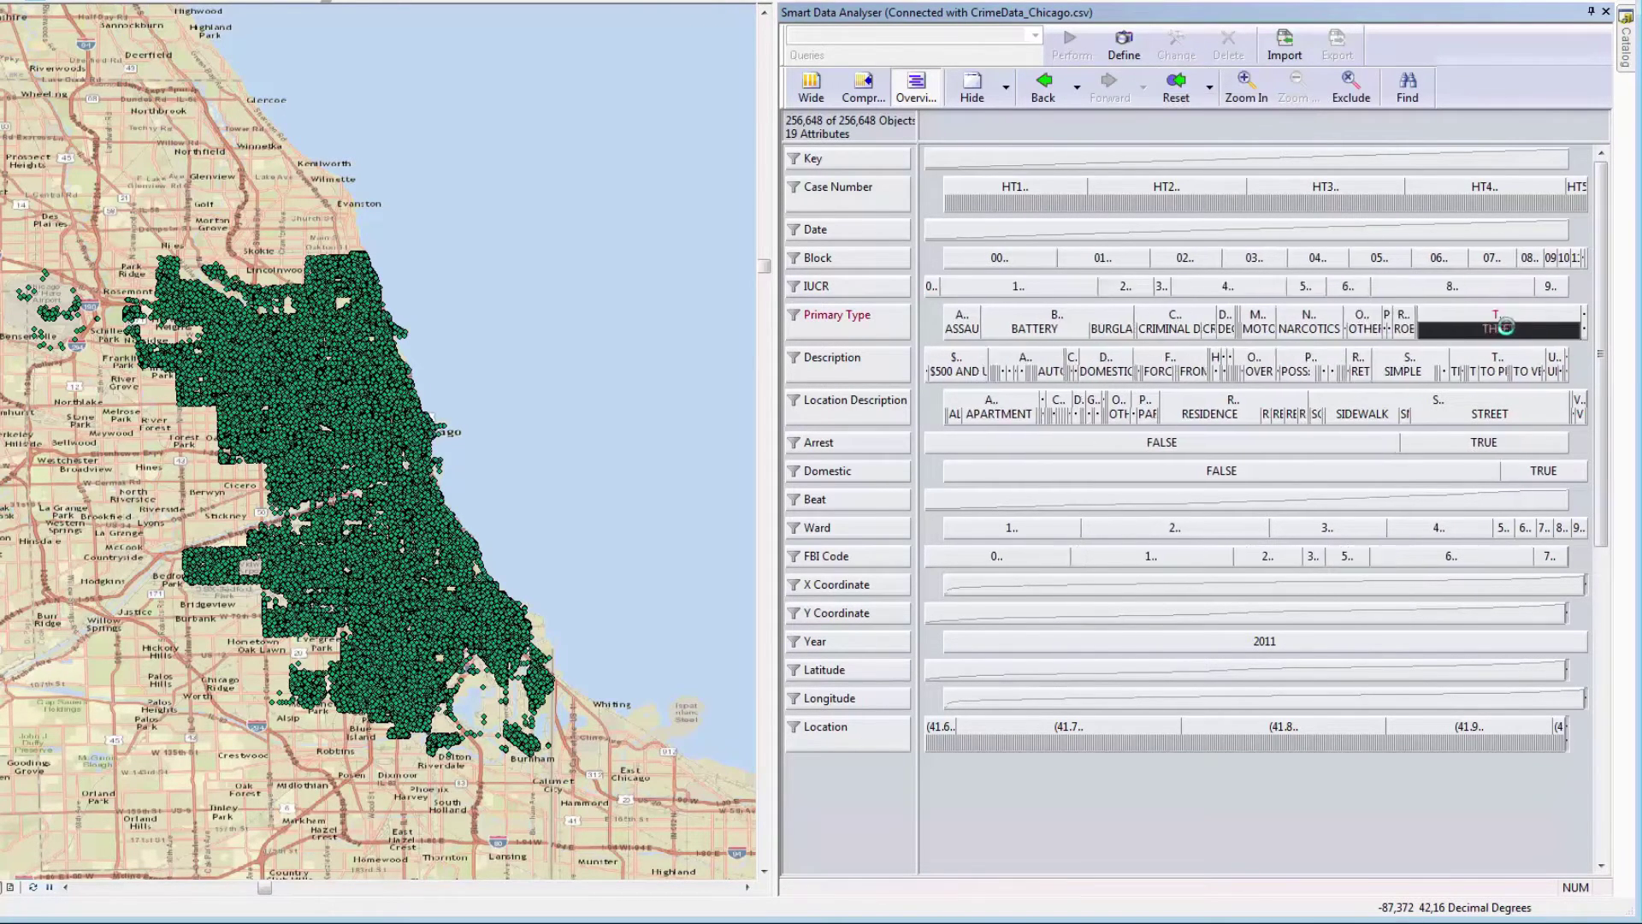
pyautogui.doubleClick(1442, 360)
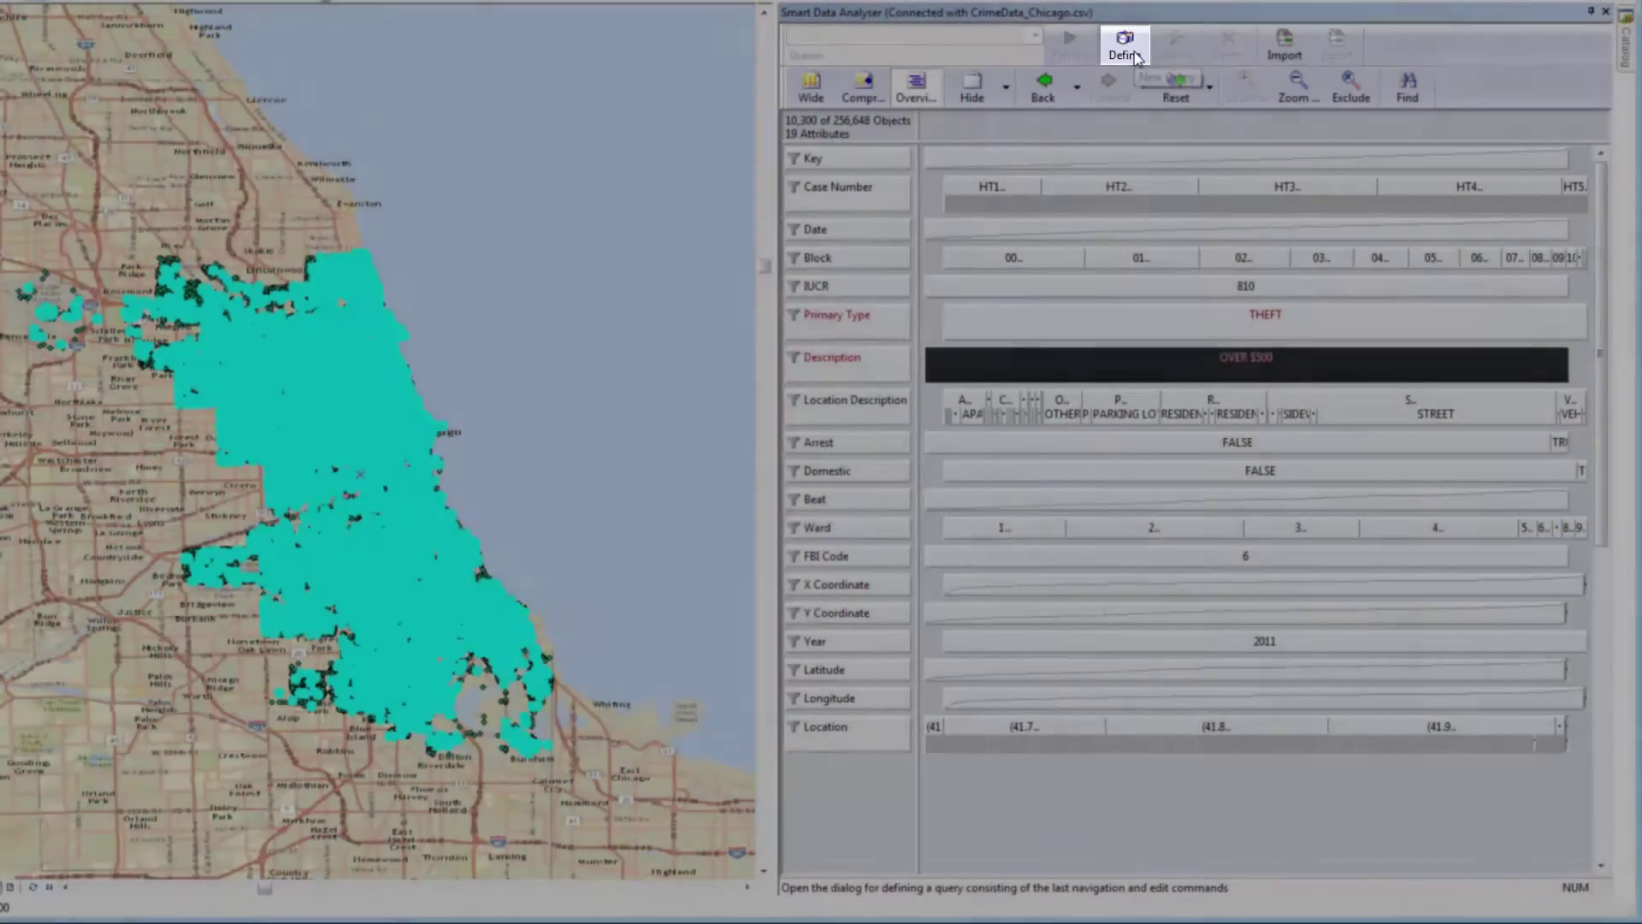
# Define a new query from the current filter commands and name it "Thefts over $500"
pyautogui.click(1136, 55)
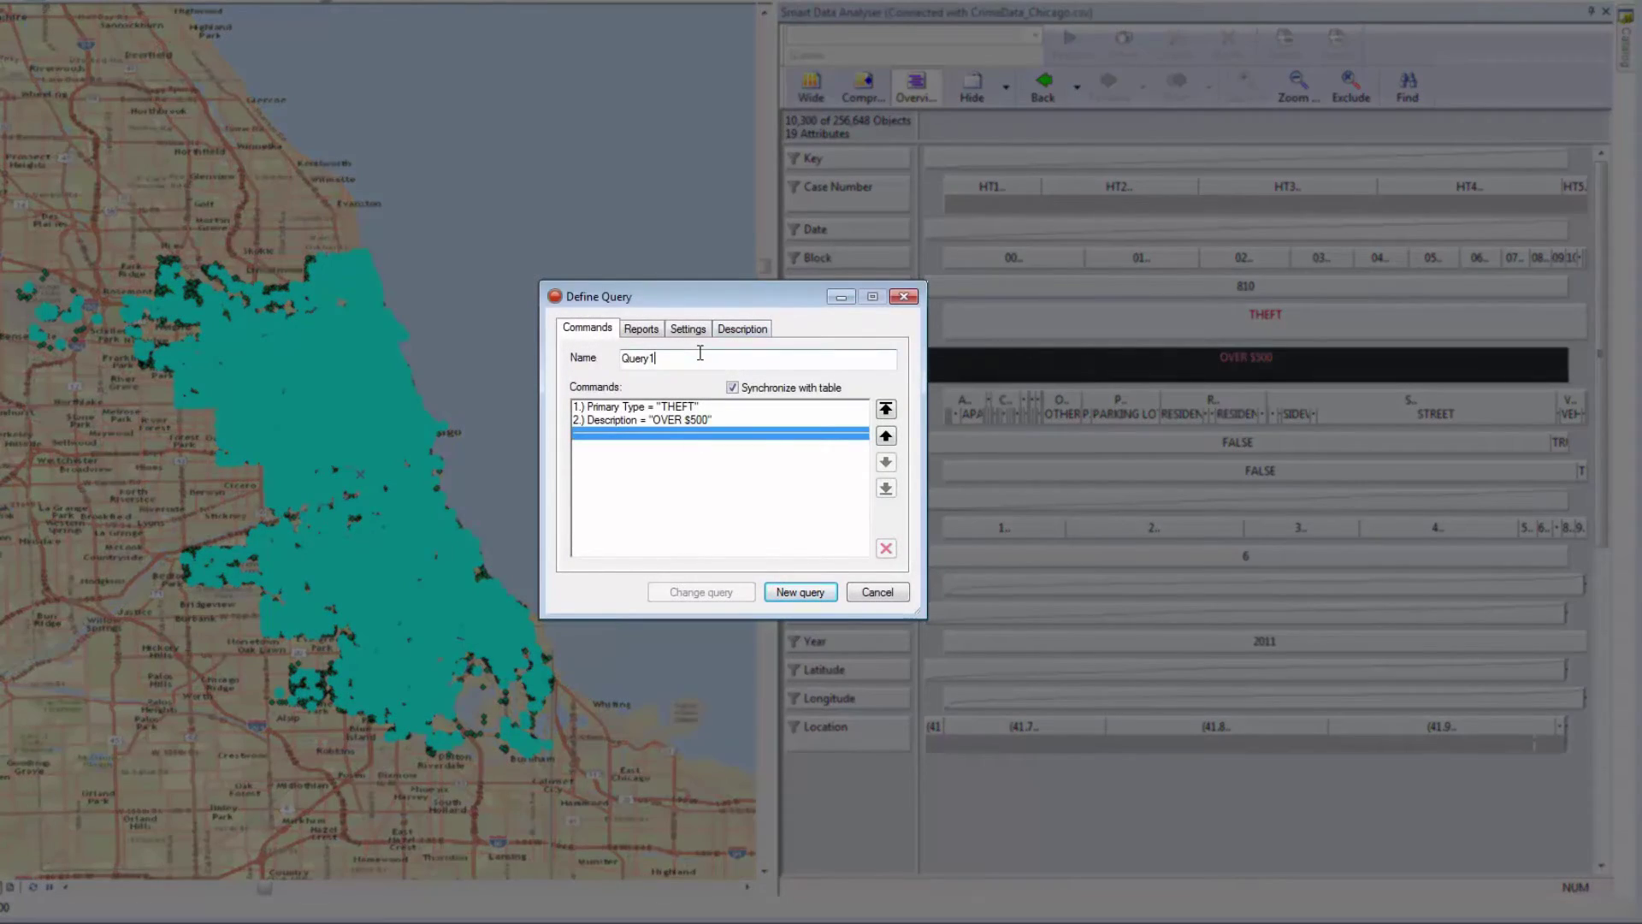
pyautogui.moveTo(696, 358); pyautogui.dragTo(616, 359)
pyautogui.write('Thefts ov')
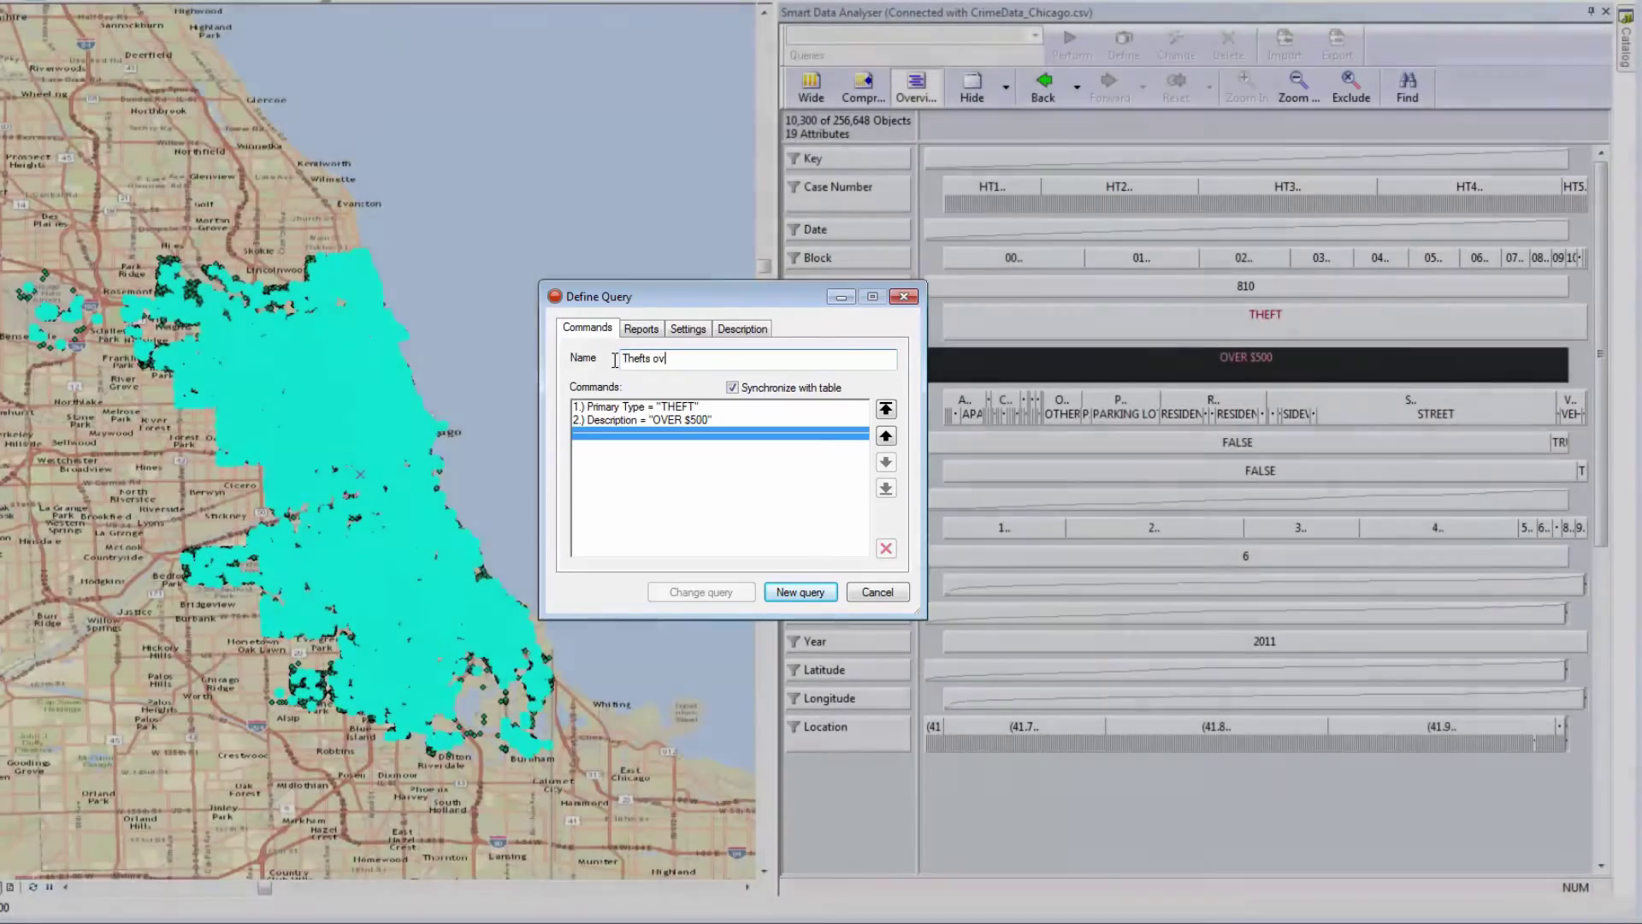
pyautogui.write('er $')
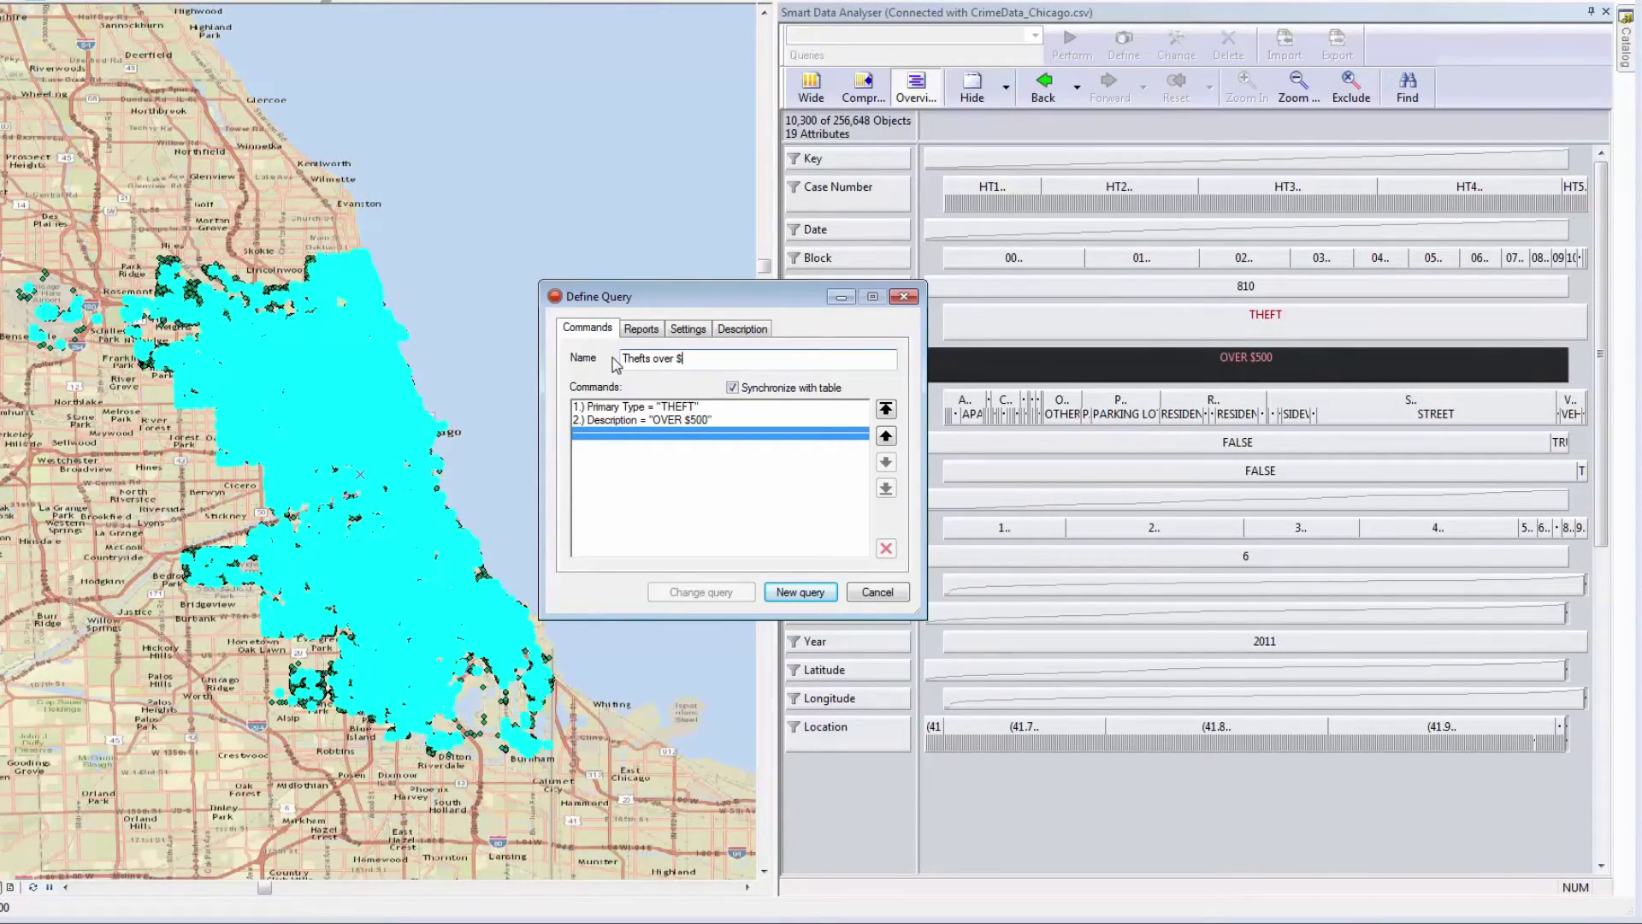
pyautogui.write('500')
pyautogui.click(801, 587)
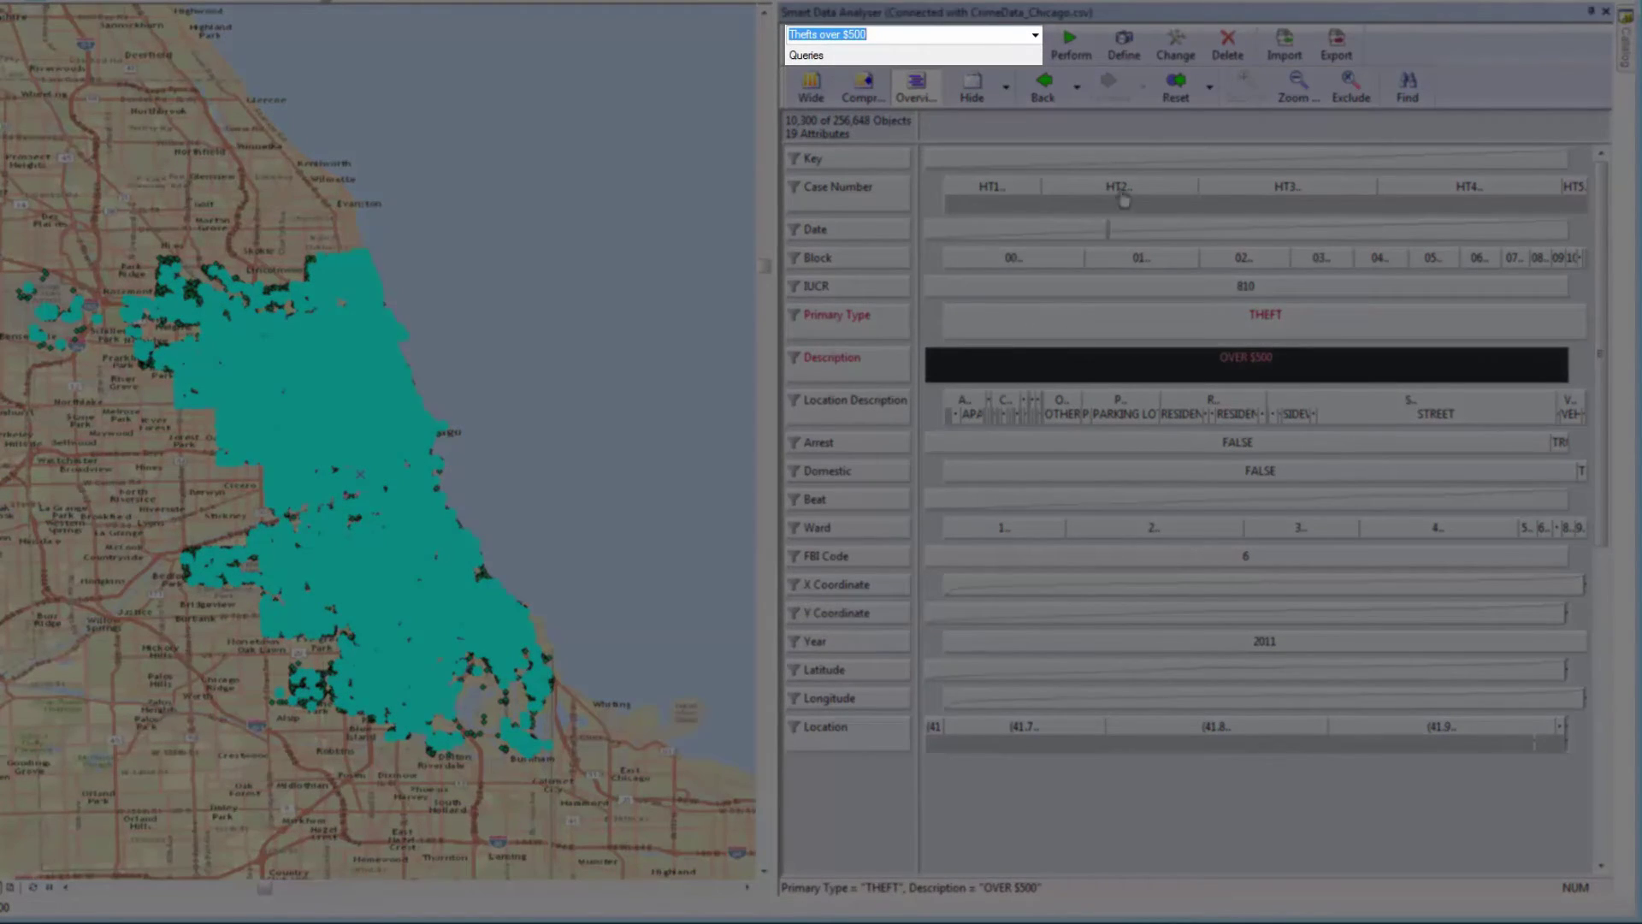
# Reset the filters, perform the saved query "Thefts over $500", and reset the table again
pyautogui.click(1167, 99)
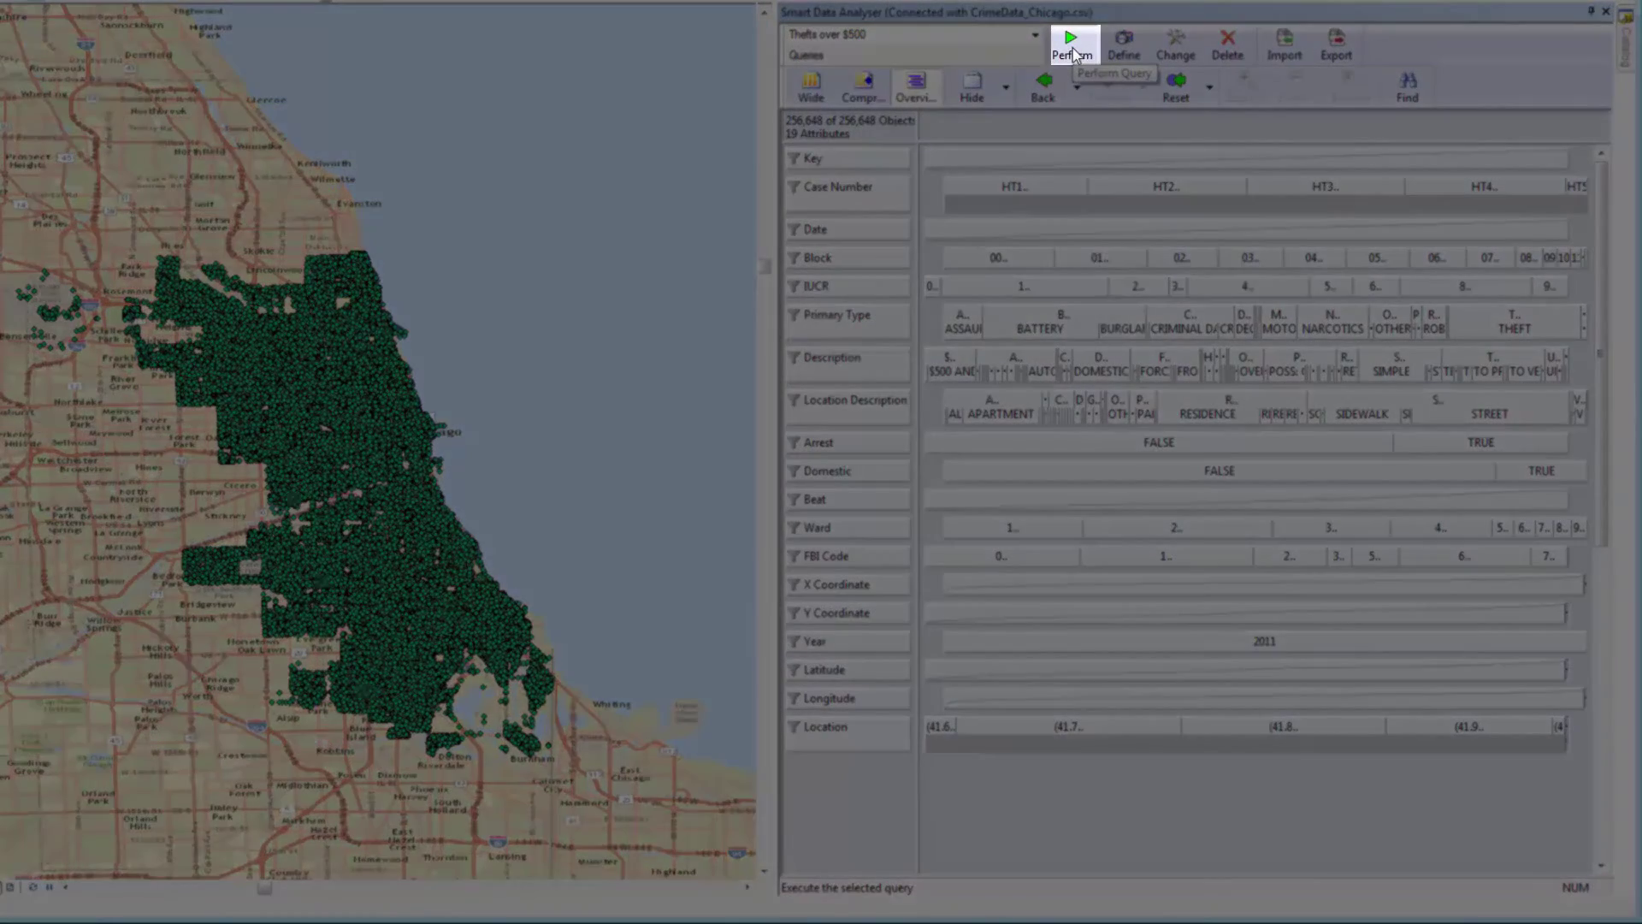
pyautogui.click(1071, 47)
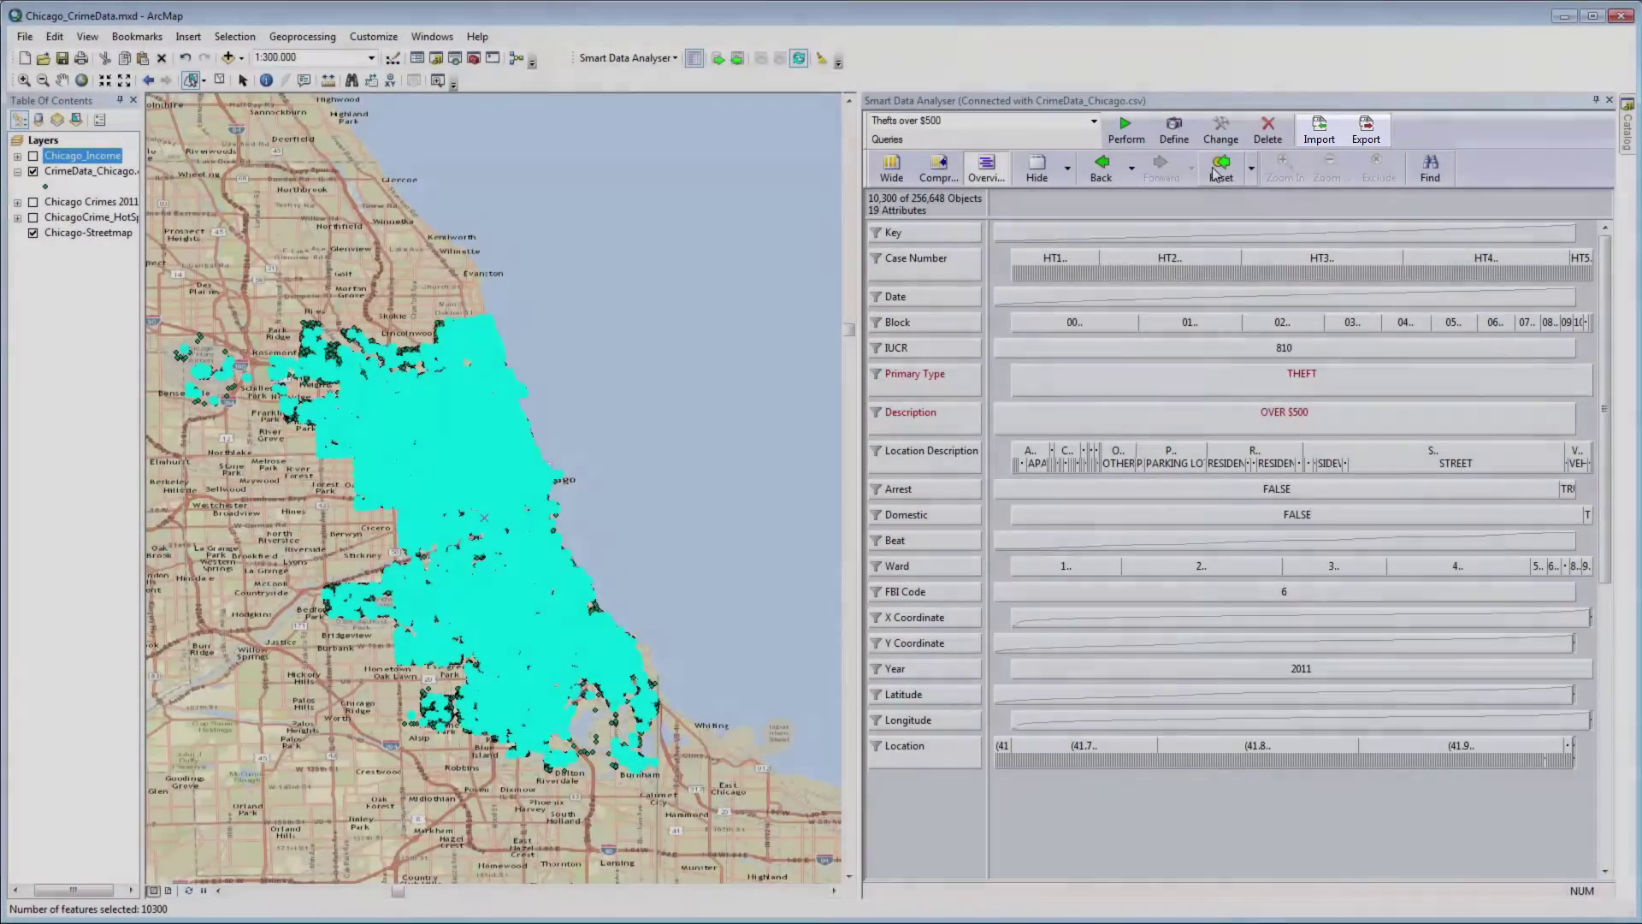
pyautogui.click(1216, 170)
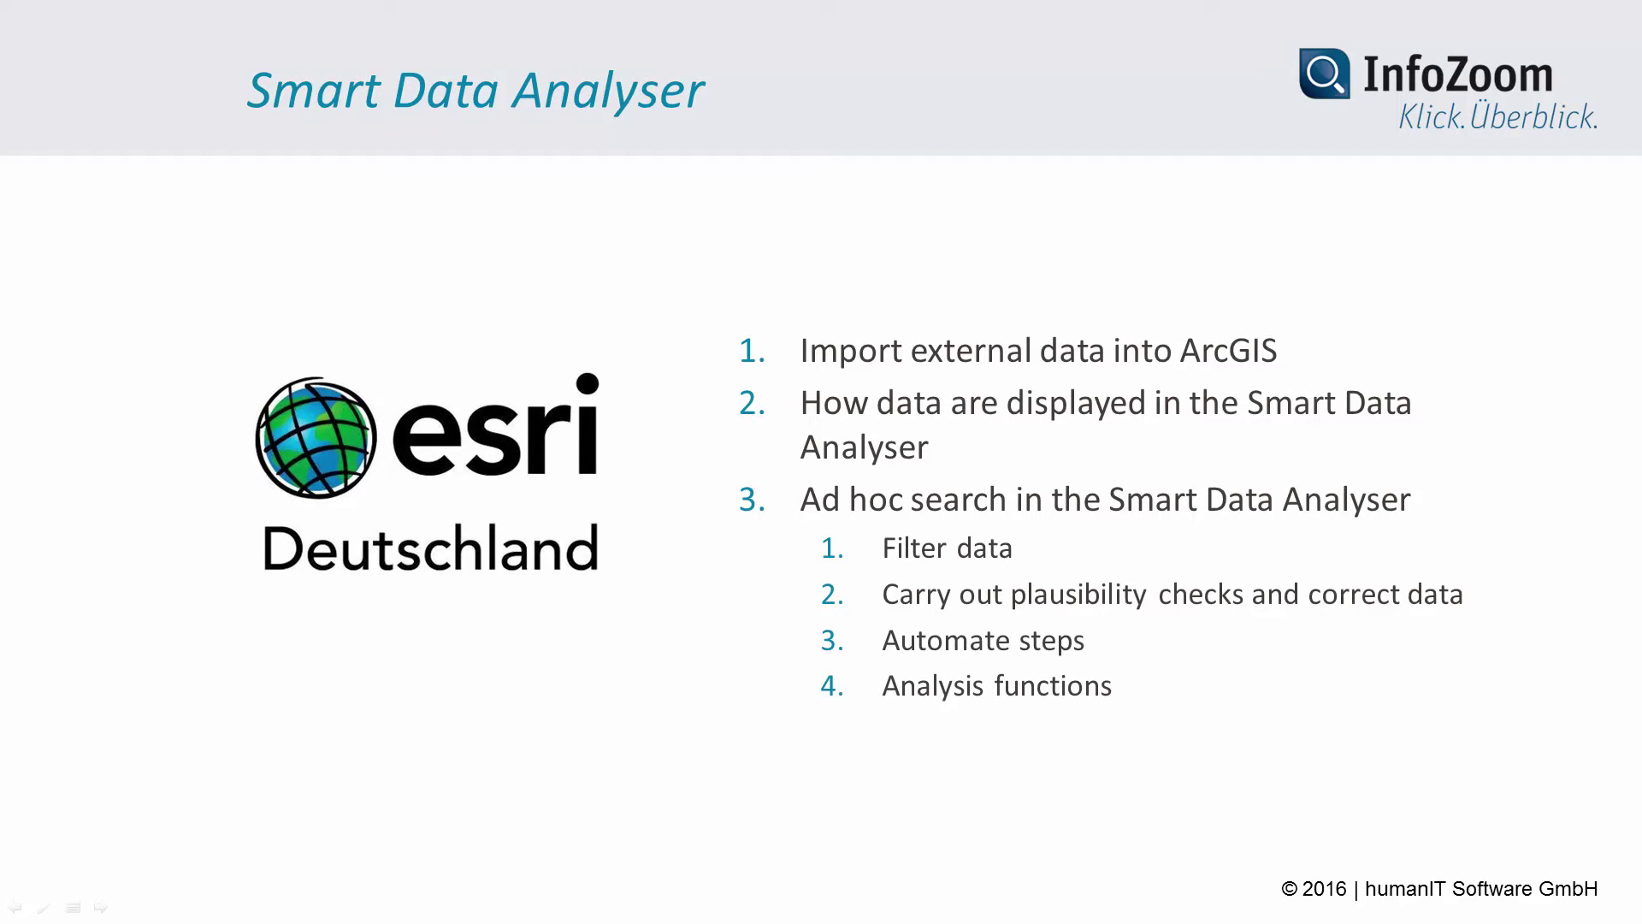
pyautogui.press('Right')
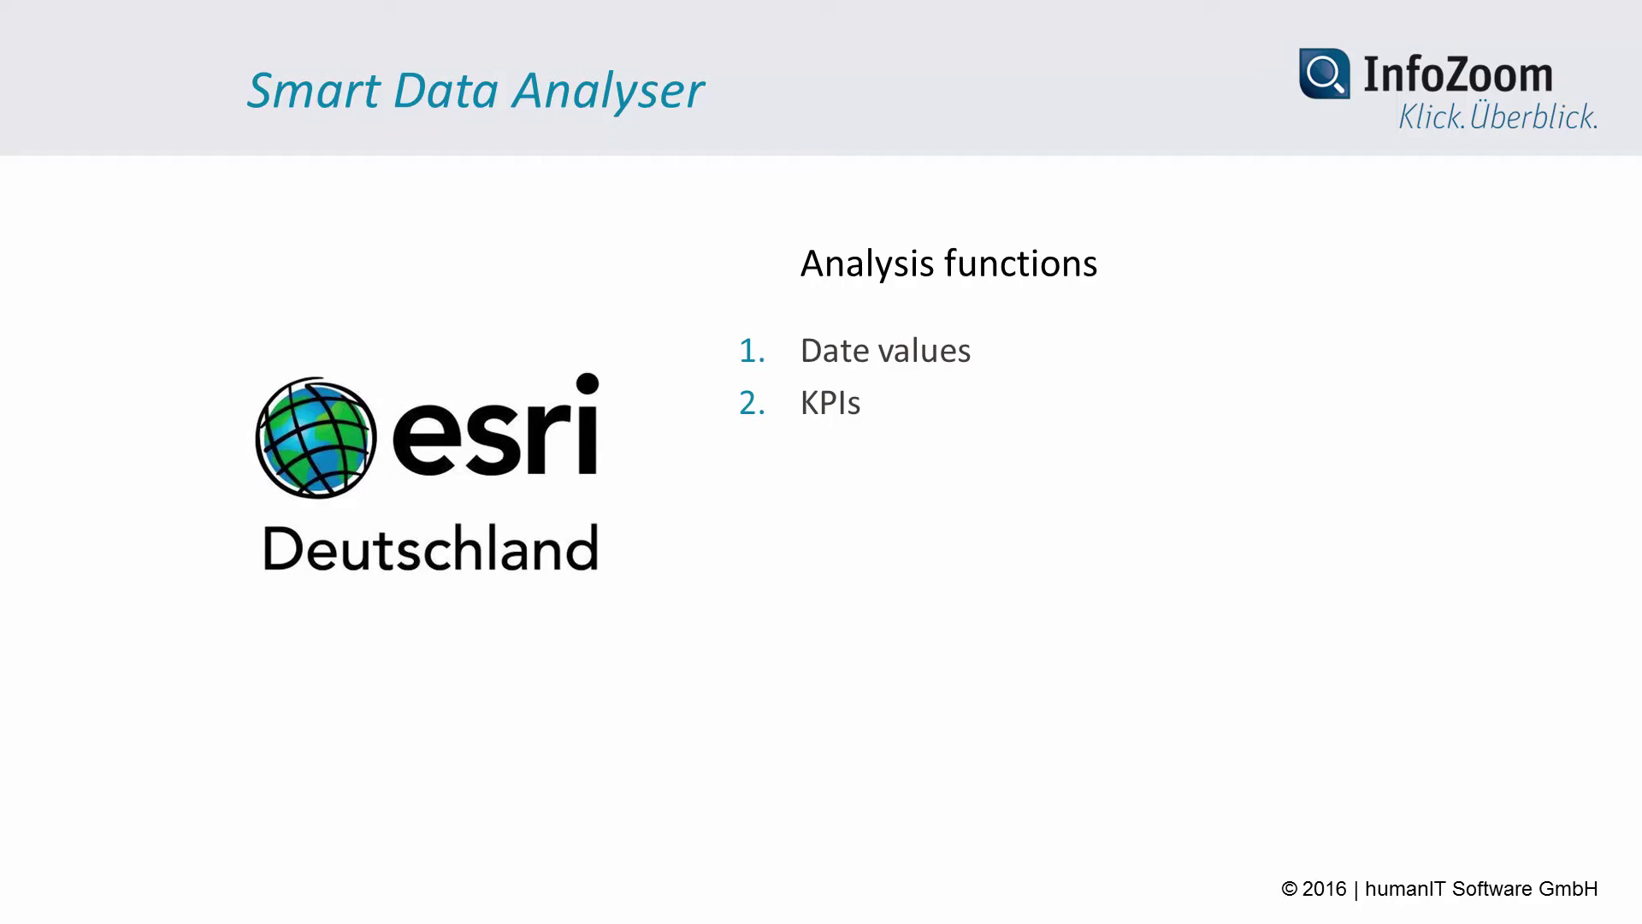
pyautogui.press('Right')
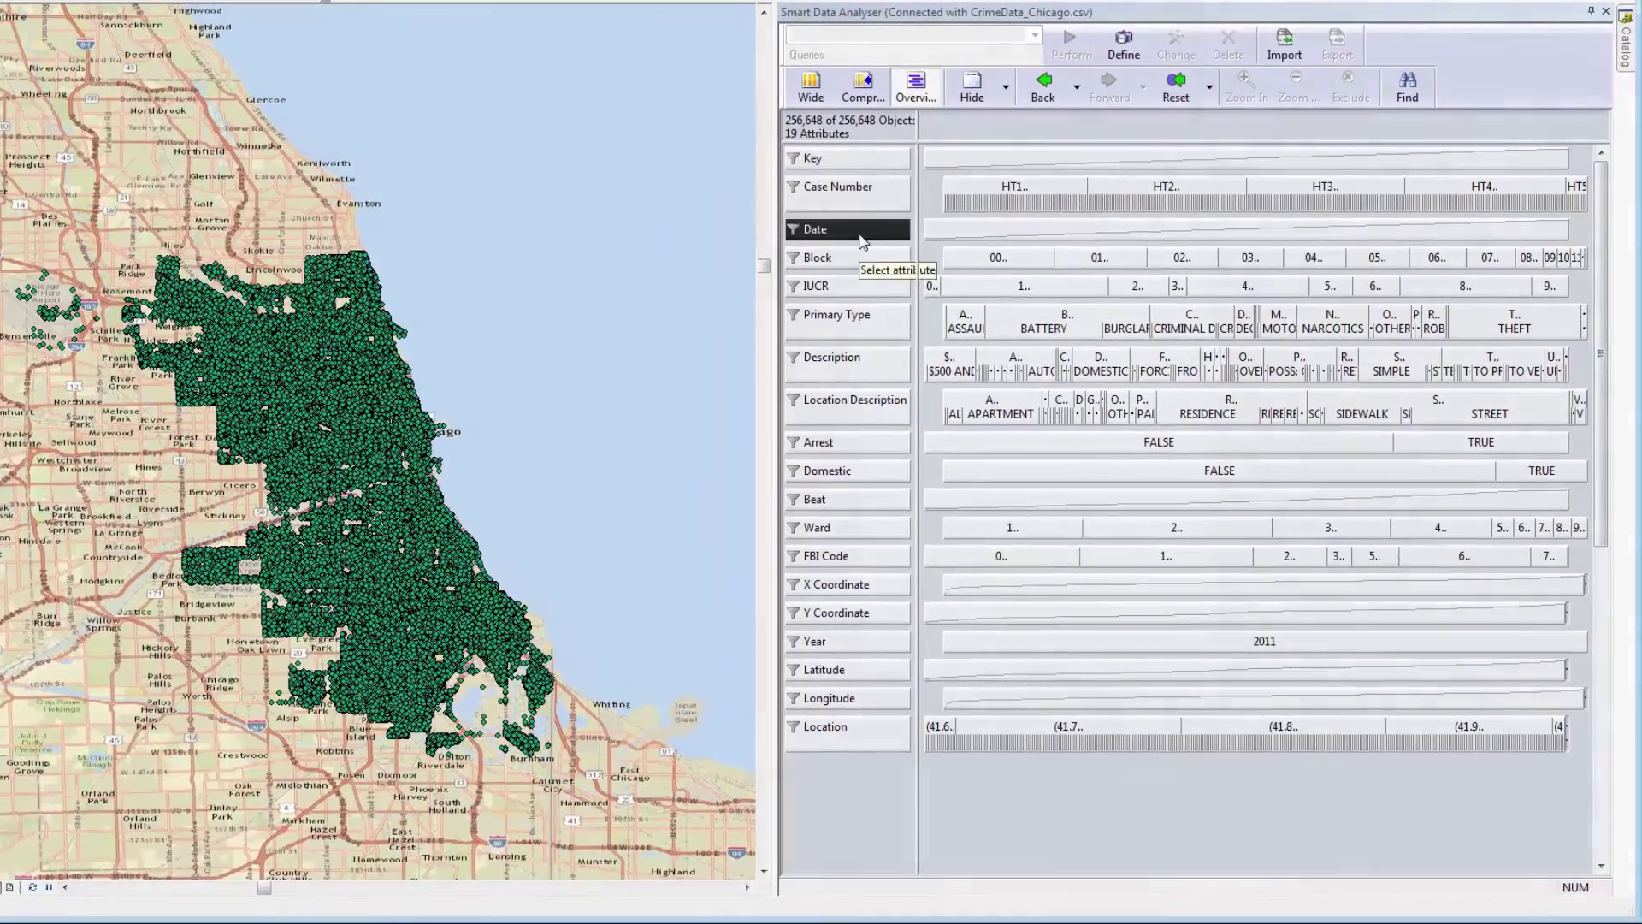
# Create a date group with date details from the Date attribute
pyautogui.rightClick(861, 242)
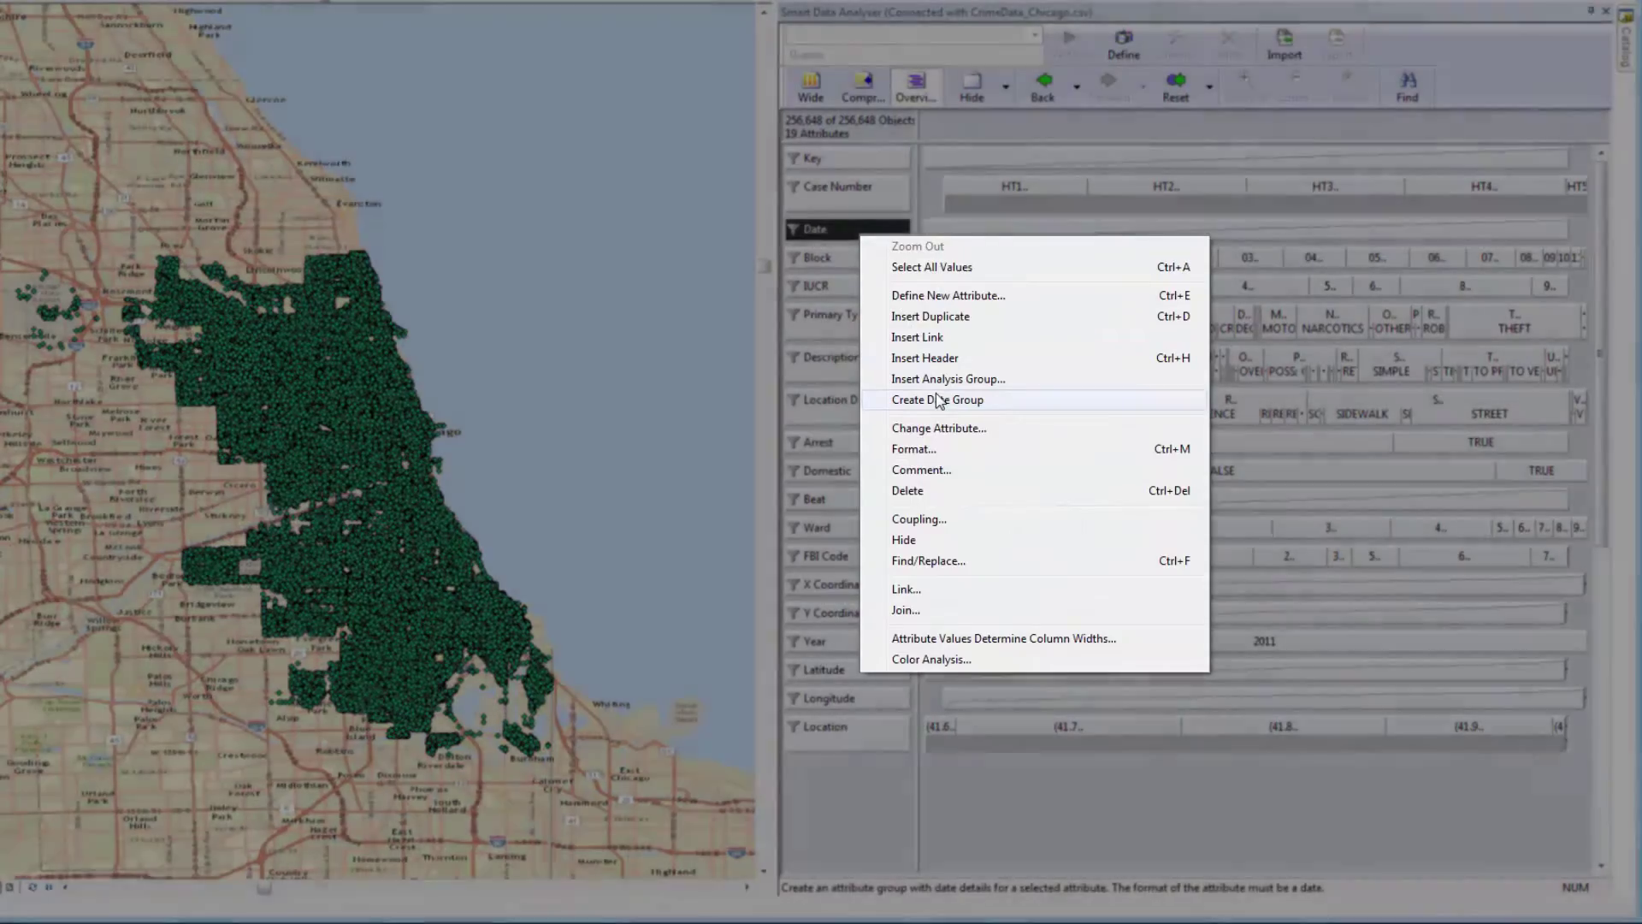
pyautogui.click(937, 398)
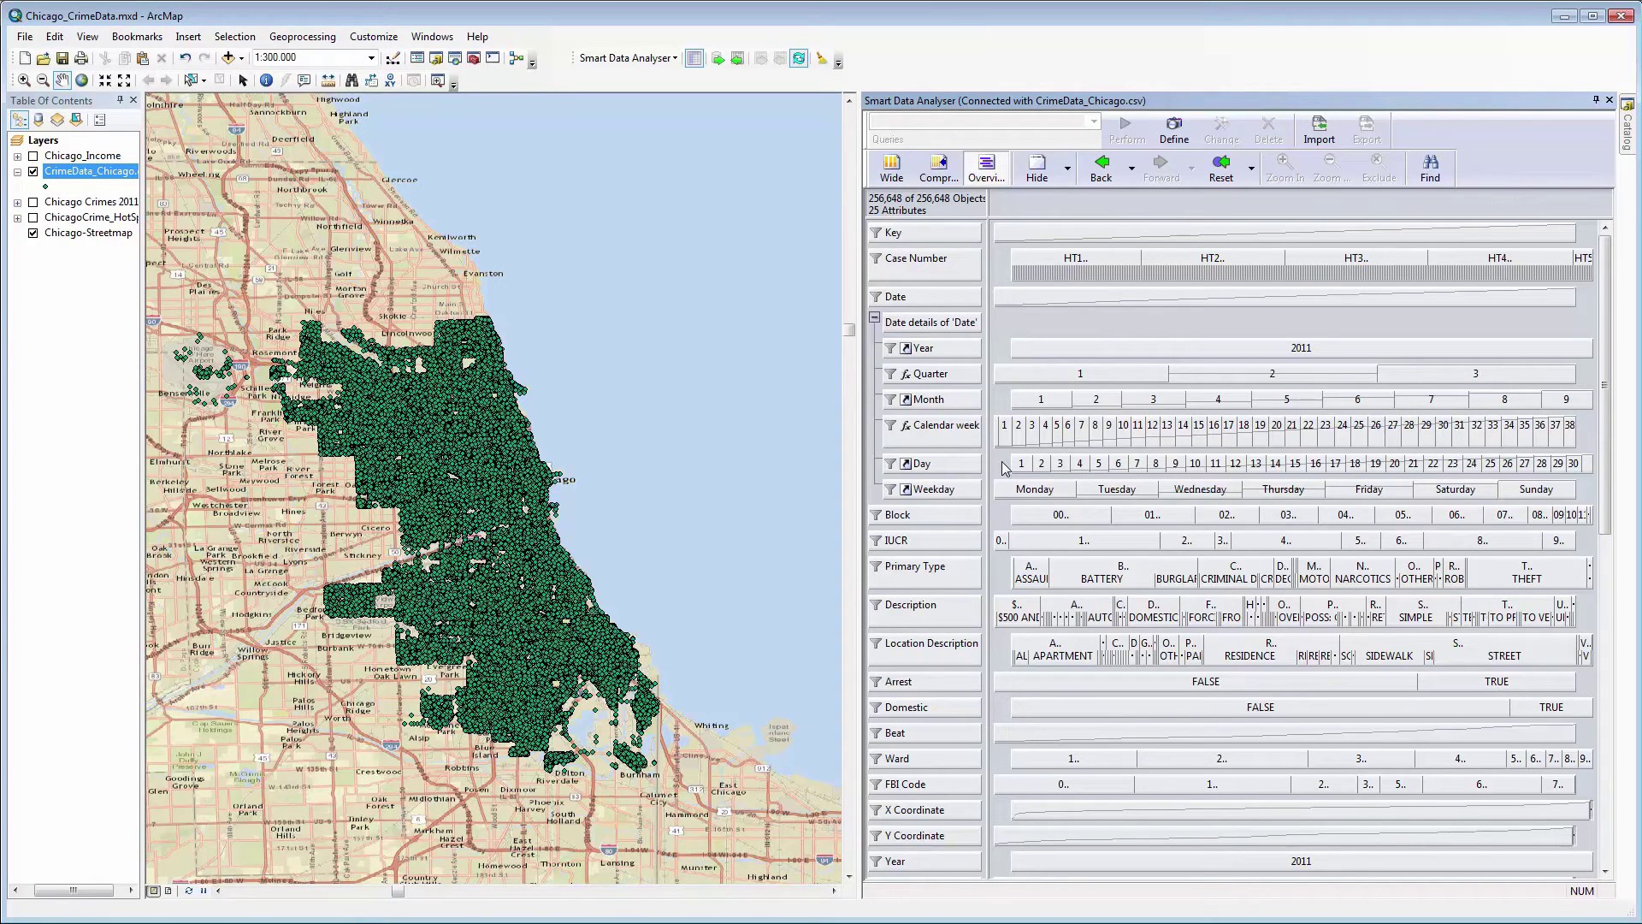
# Filter the crimes by the date details to year 2011, quarter 1 and weekday Friday
pyautogui.click(1208, 348)
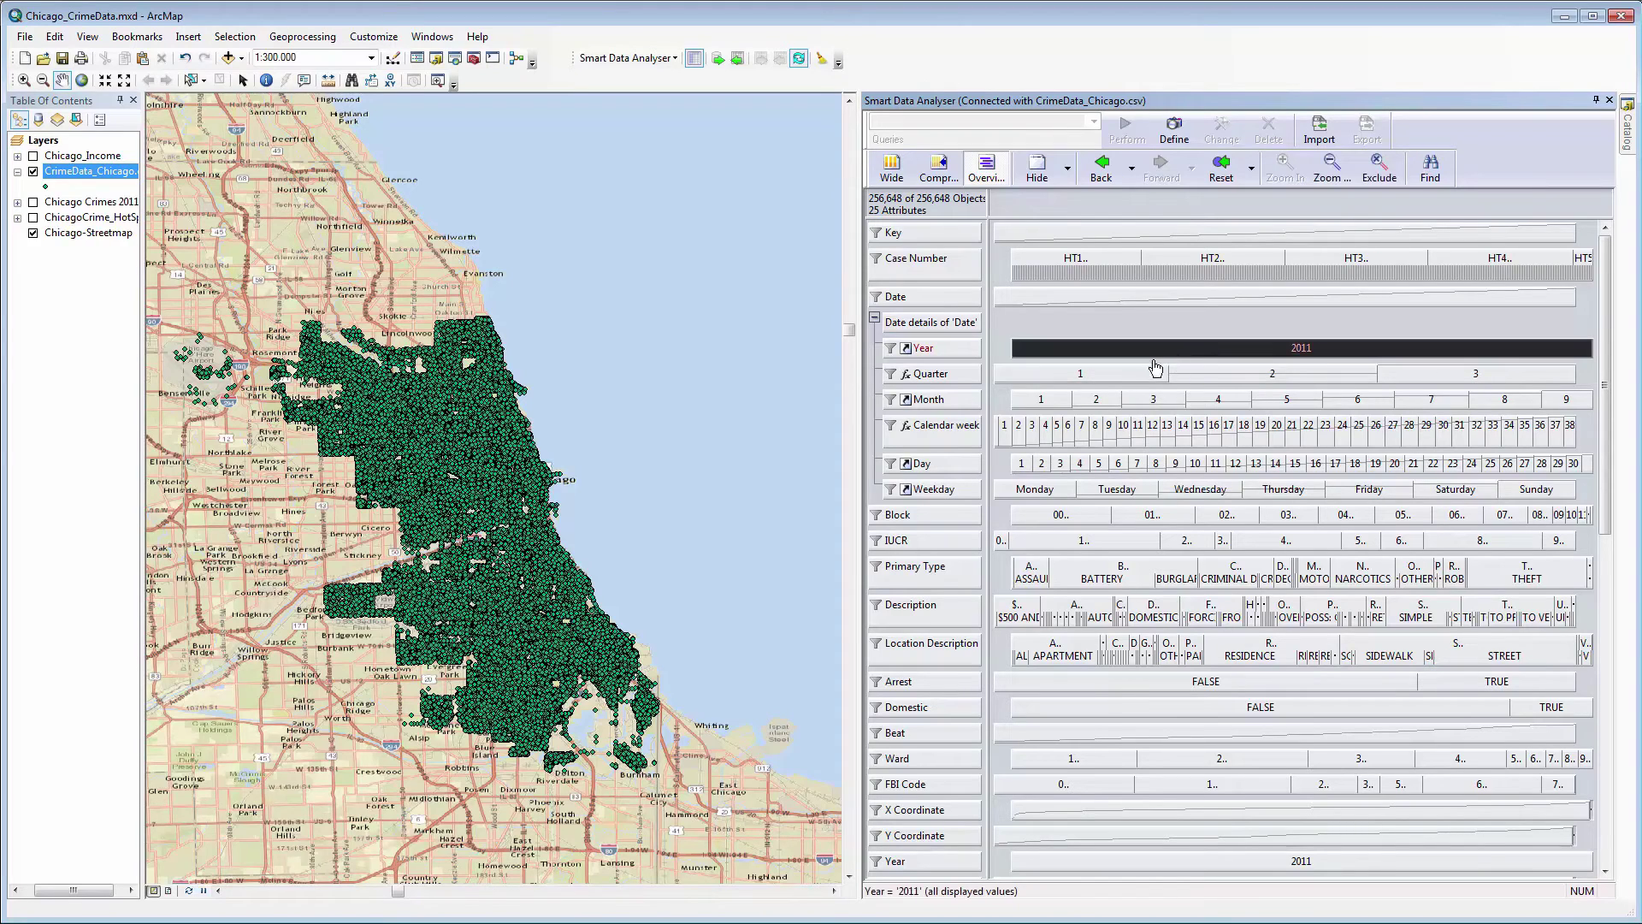
pyautogui.click(1119, 373)
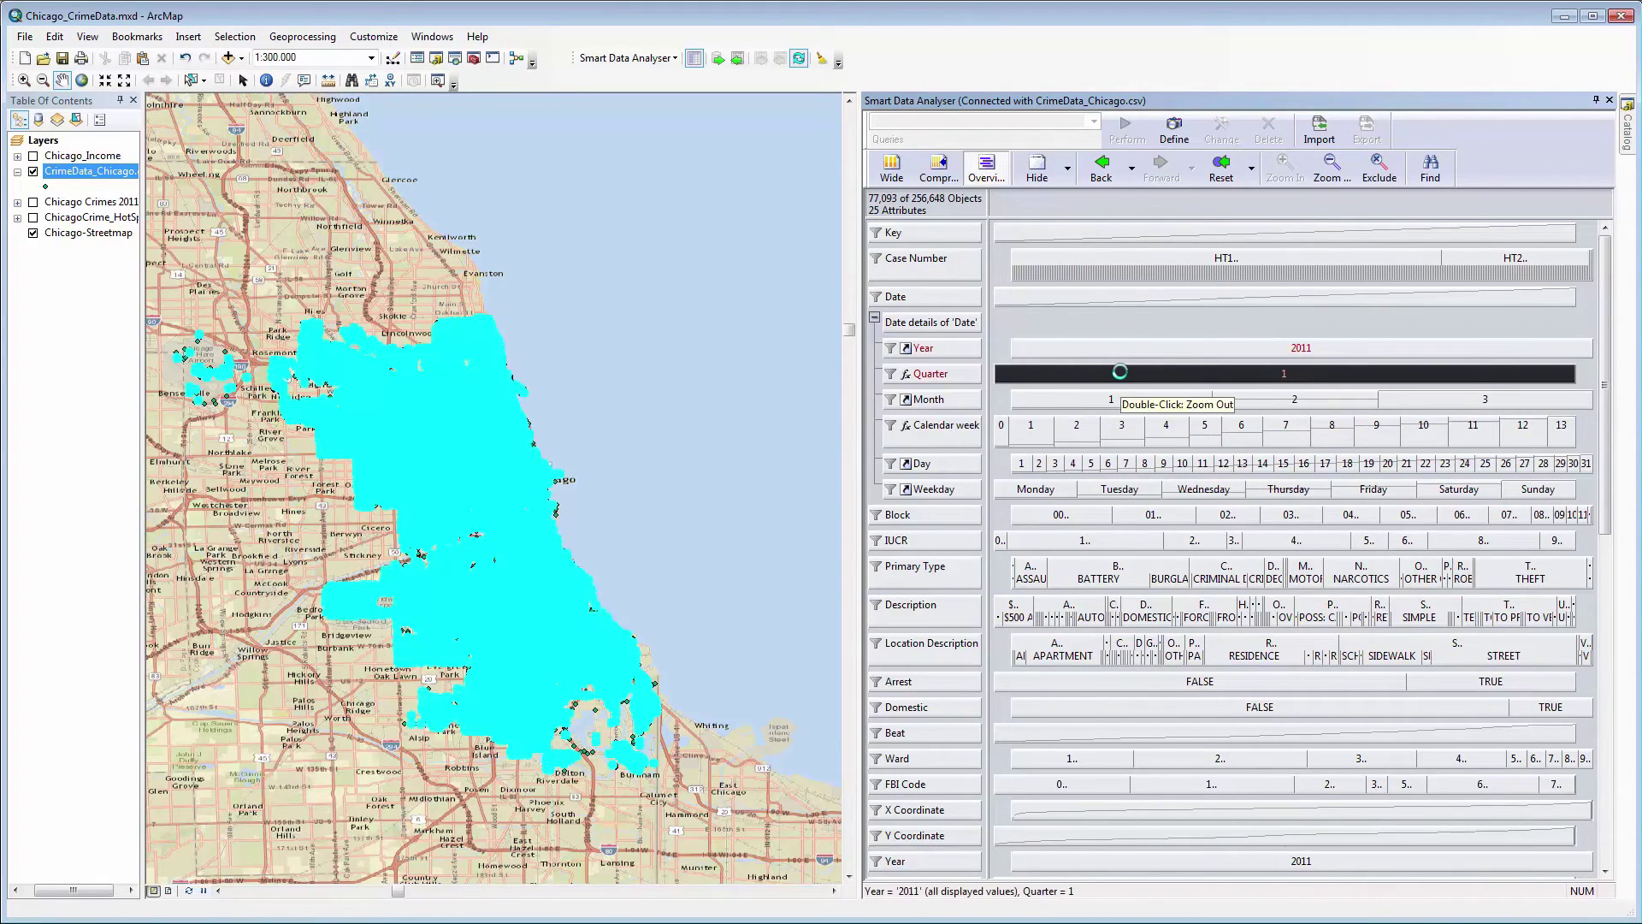
pyautogui.click(1351, 489)
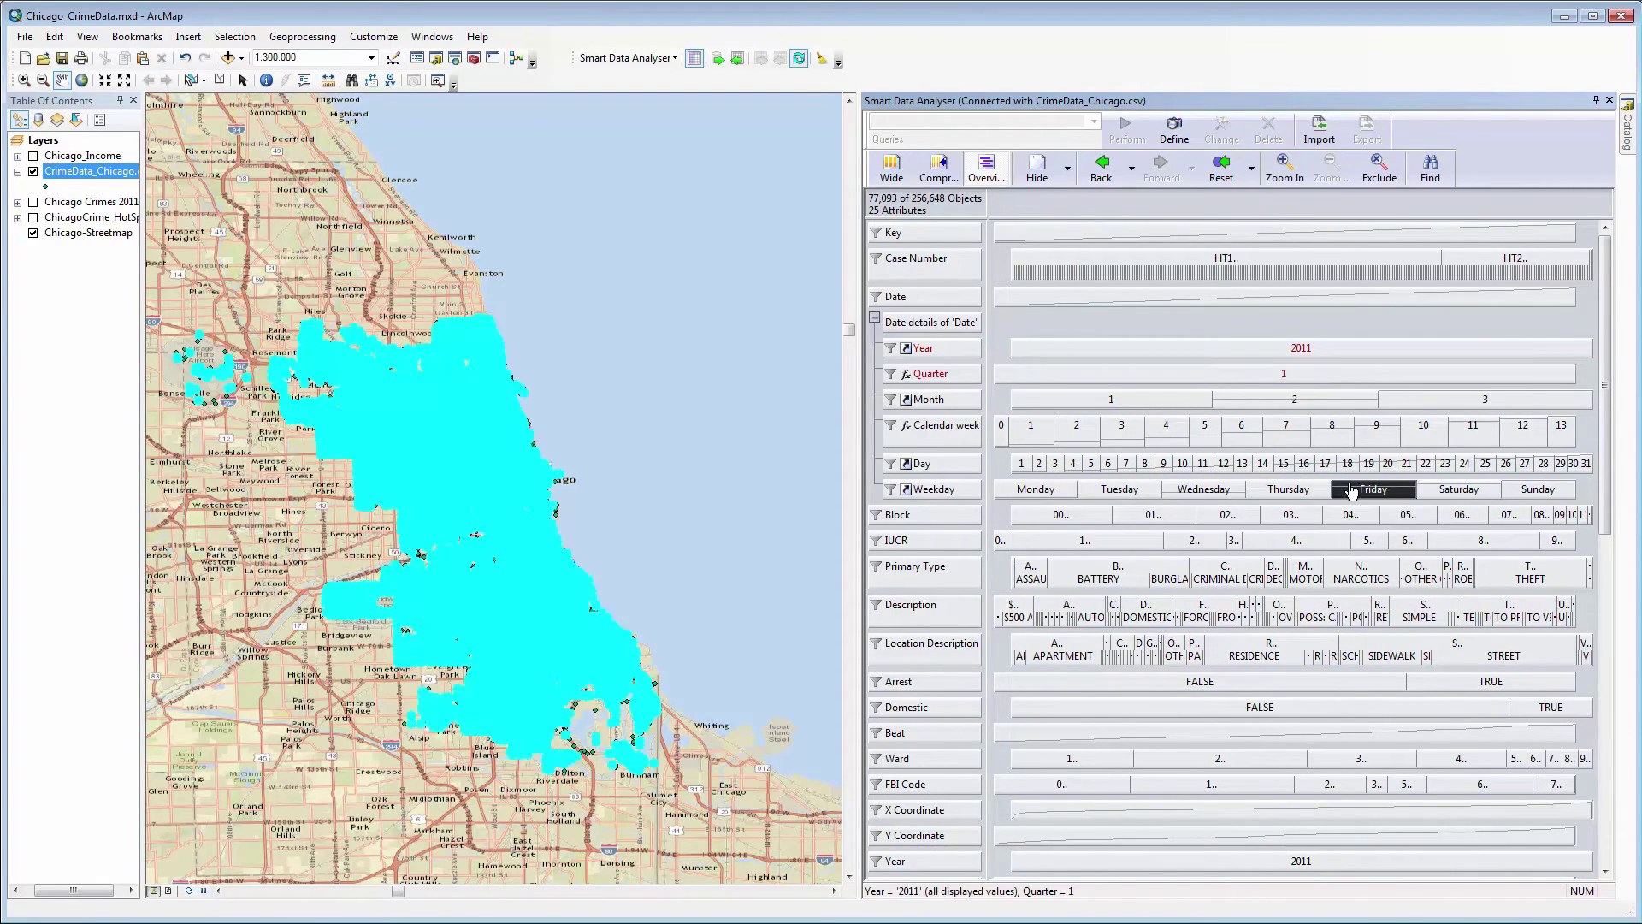
pyautogui.doubleClick(1350, 490)
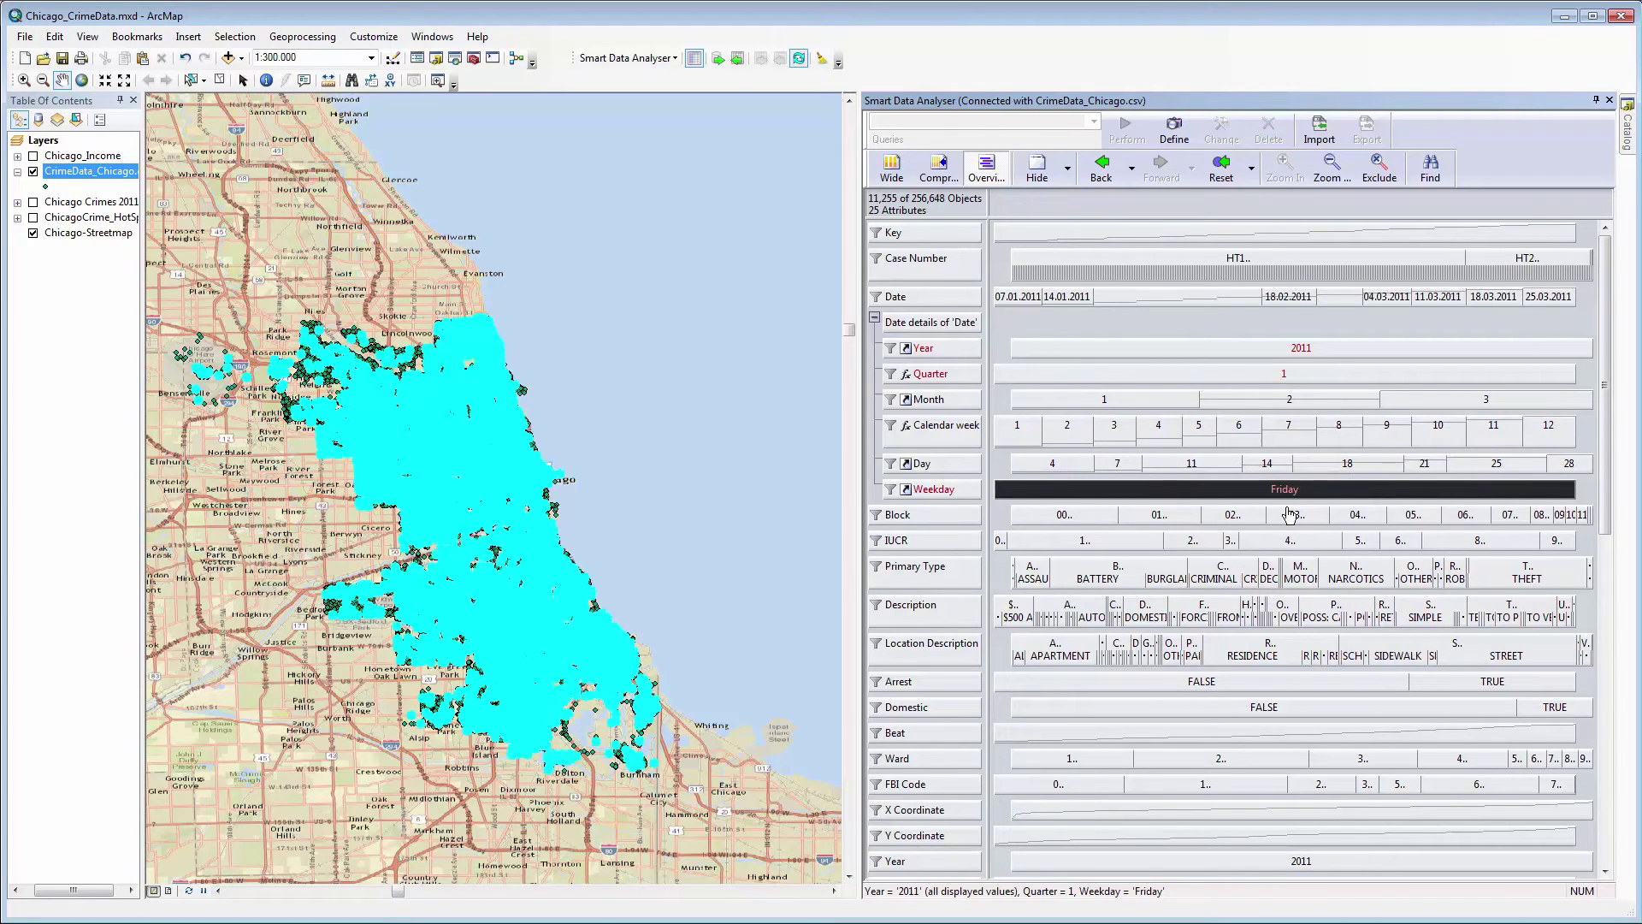
# Narrow the filtered crimes to the description POSS: HEROIN(WHITE) using the Description attribute's value list
pyautogui.click(886, 605)
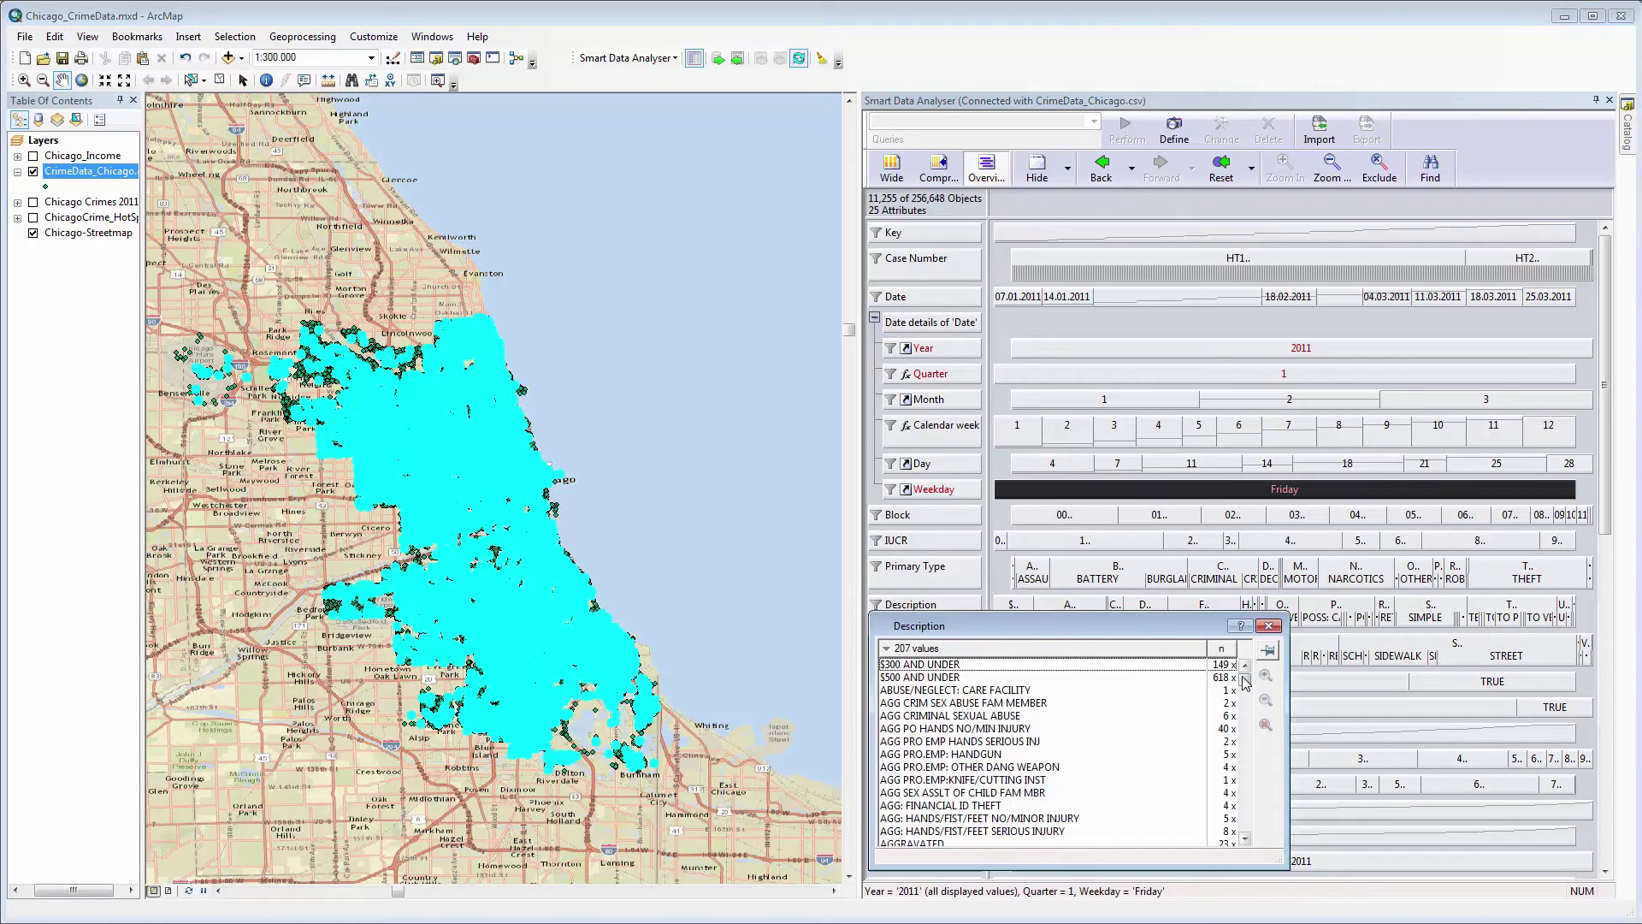
pyautogui.moveTo(1245, 678); pyautogui.dragTo(1259, 785)
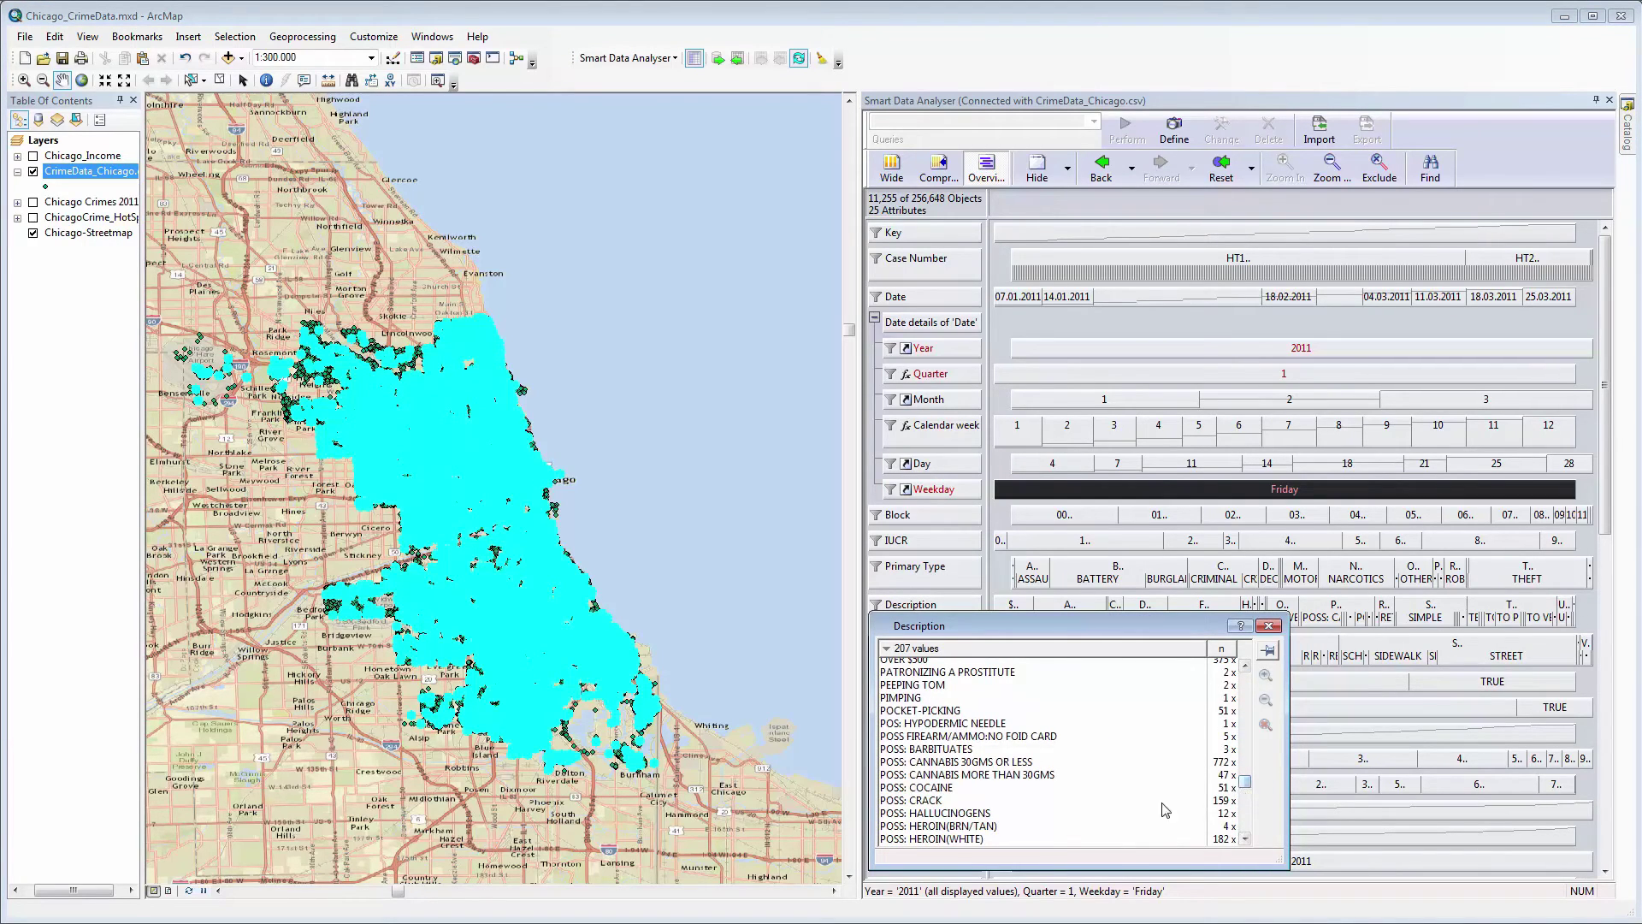
pyautogui.click(992, 839)
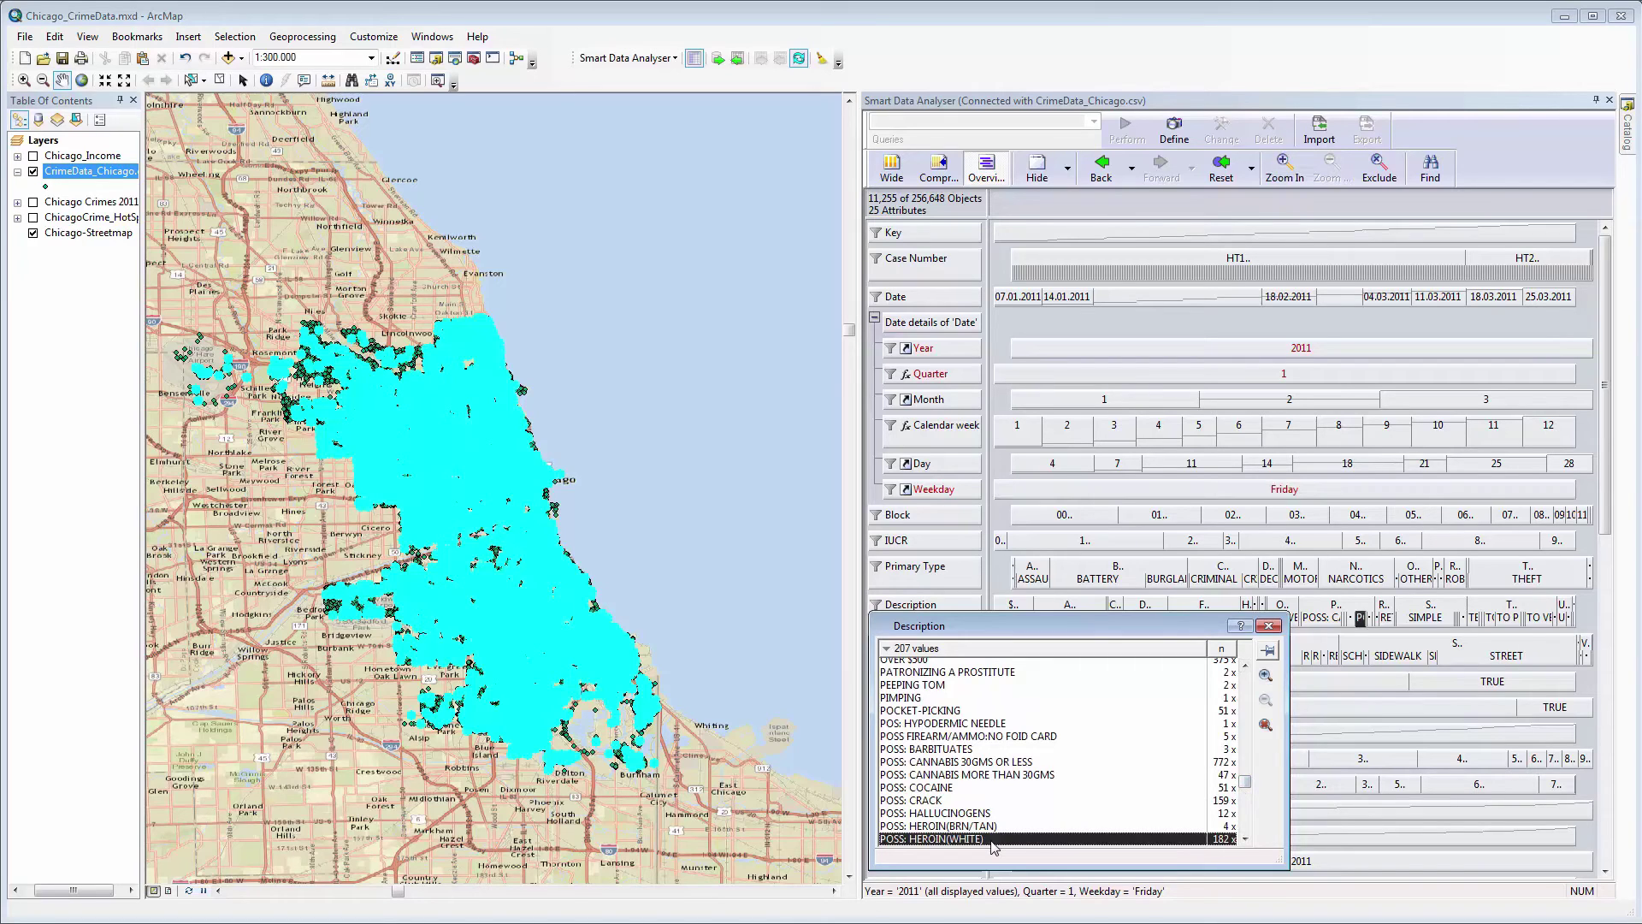
pyautogui.doubleClick(992, 839)
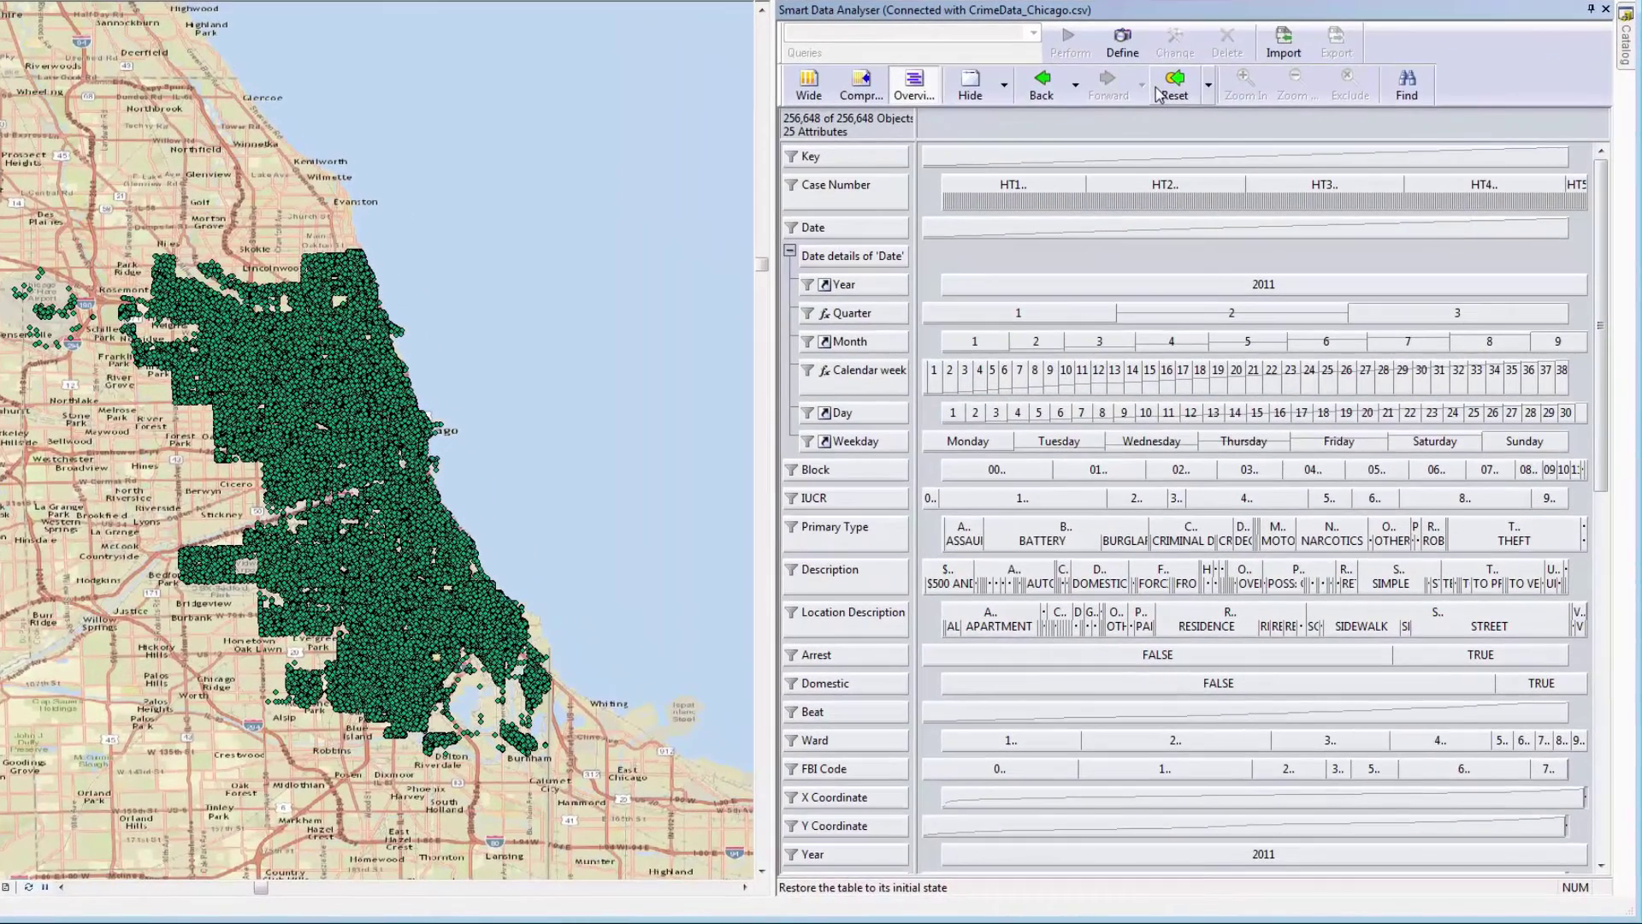
# Define a coupled summary attribute after Block that counts Case Number per Block, with automatic recalculation
pyautogui.click(883, 198)
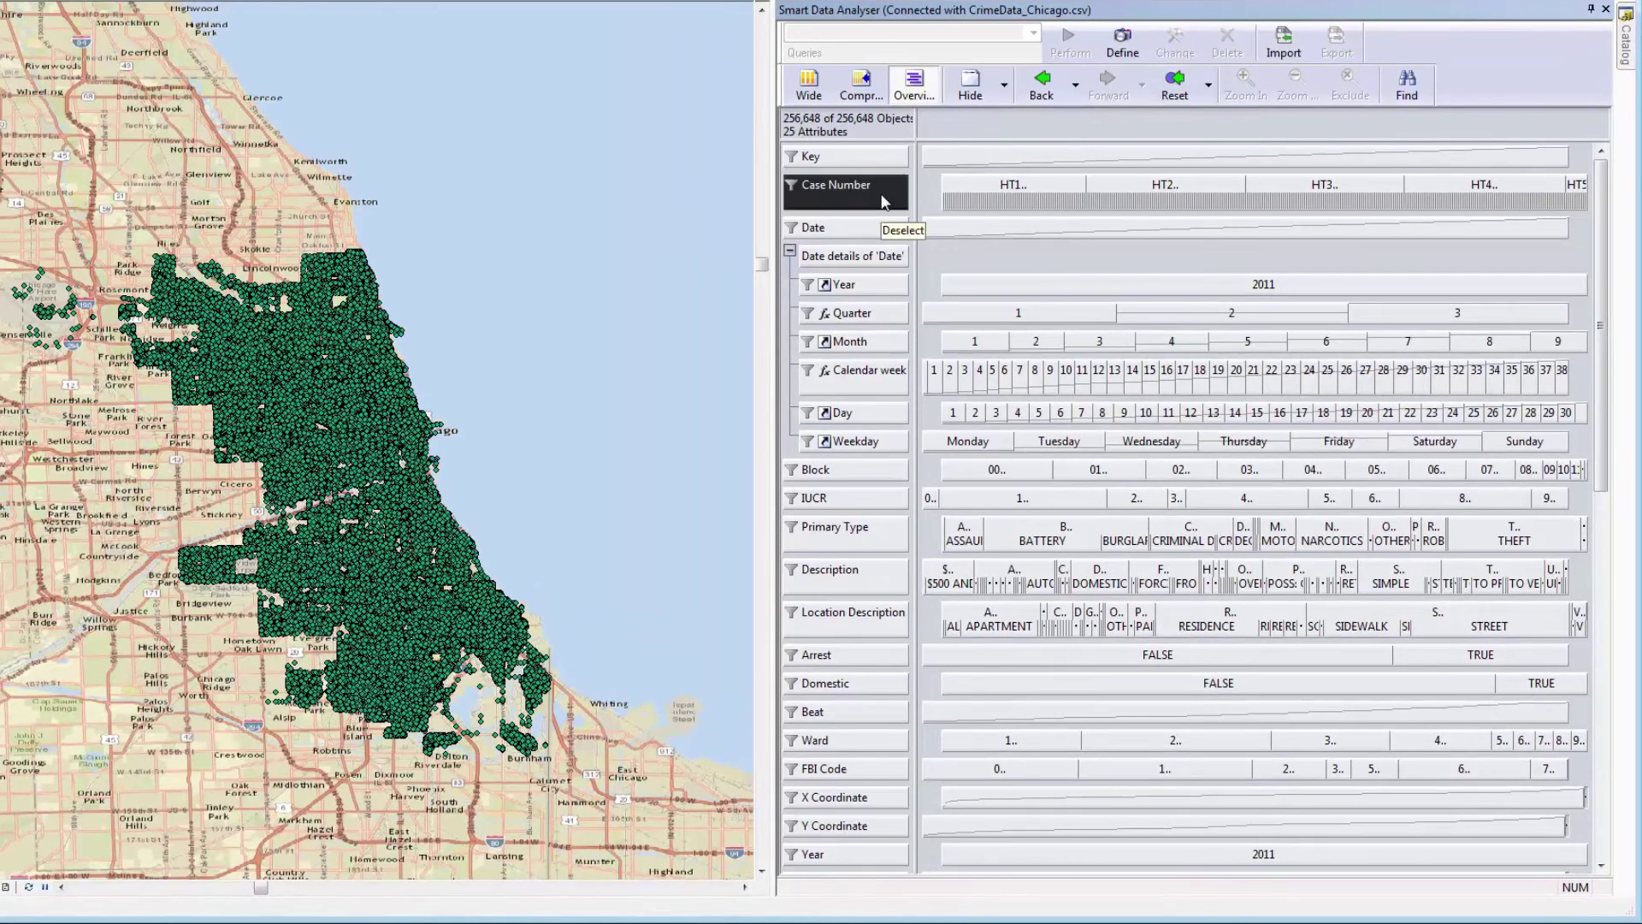
pyautogui.click(881, 473)
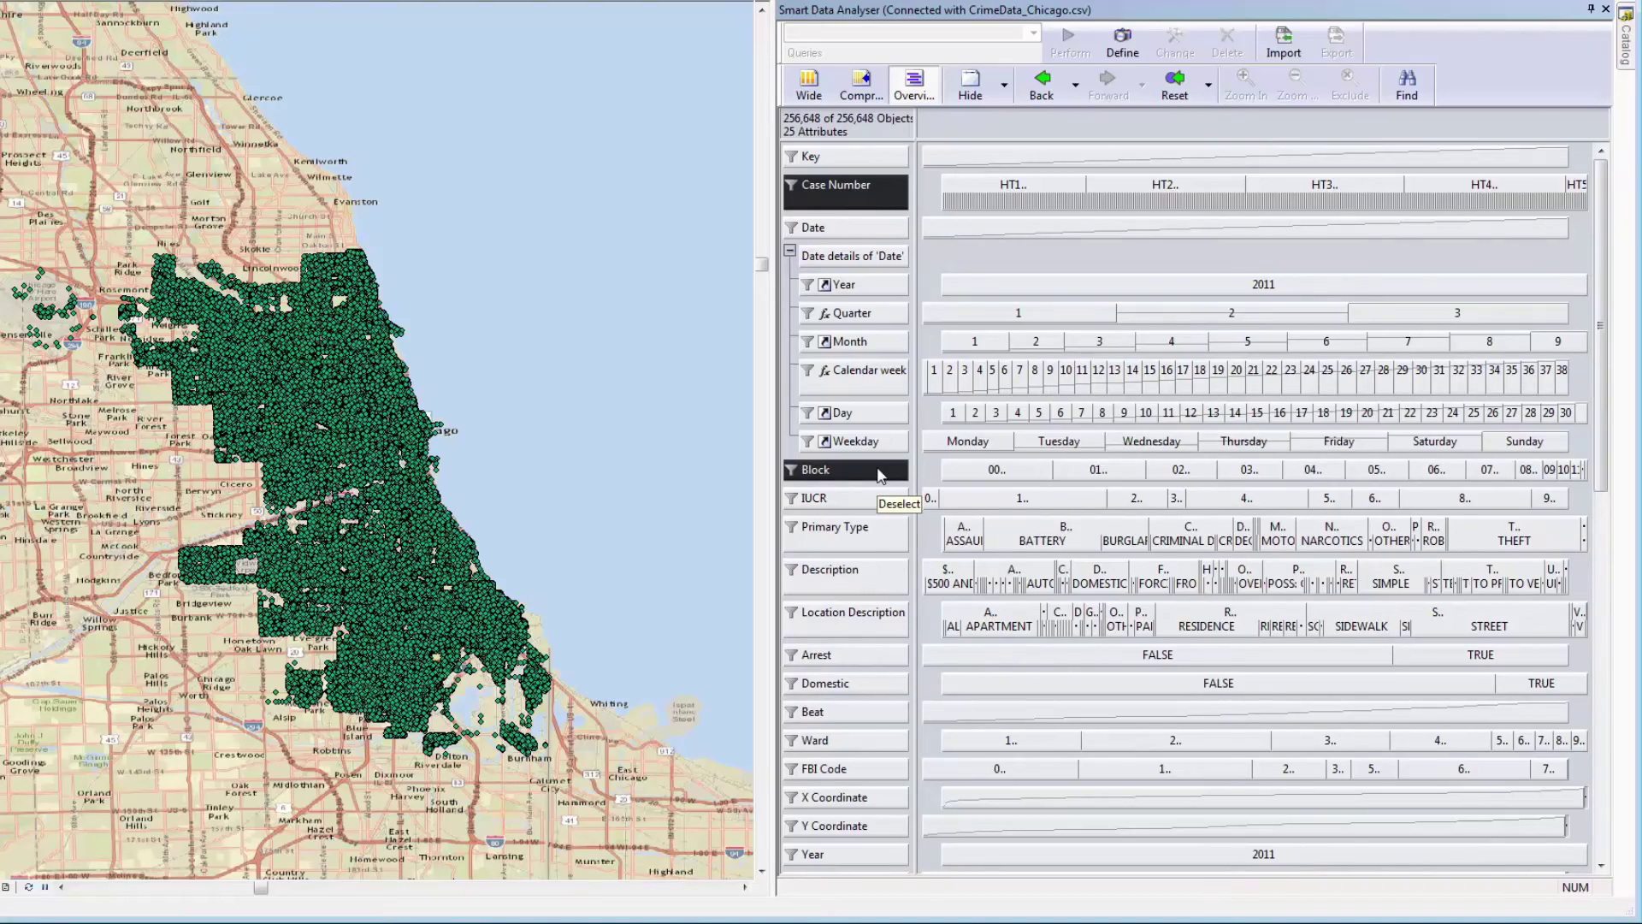
pyautogui.rightClick(881, 475)
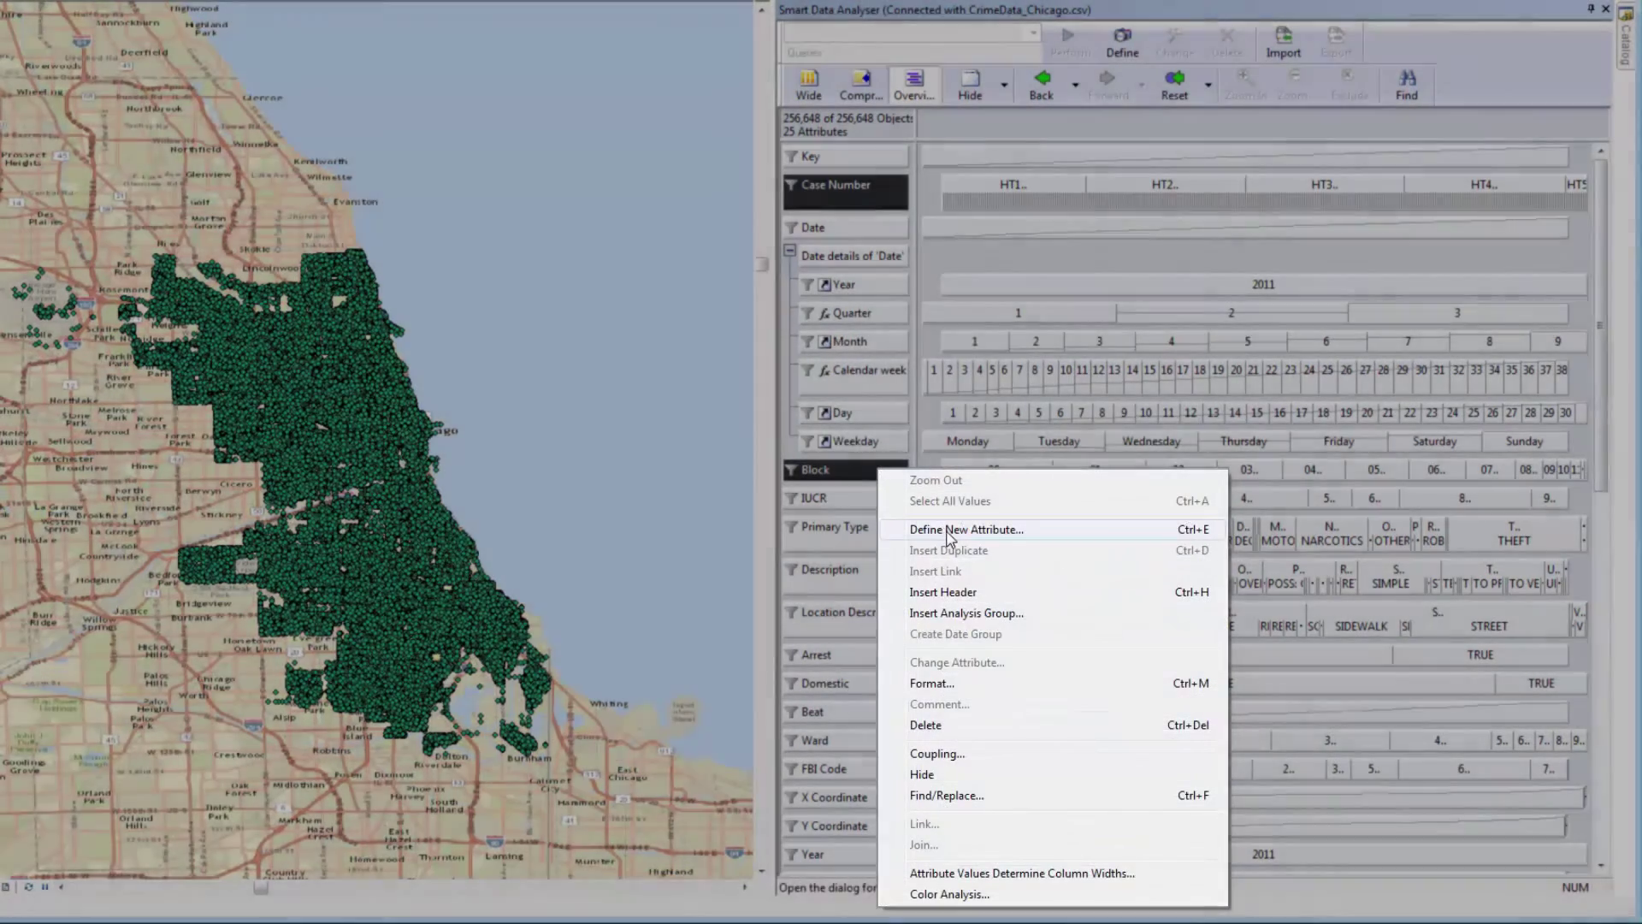
pyautogui.click(947, 530)
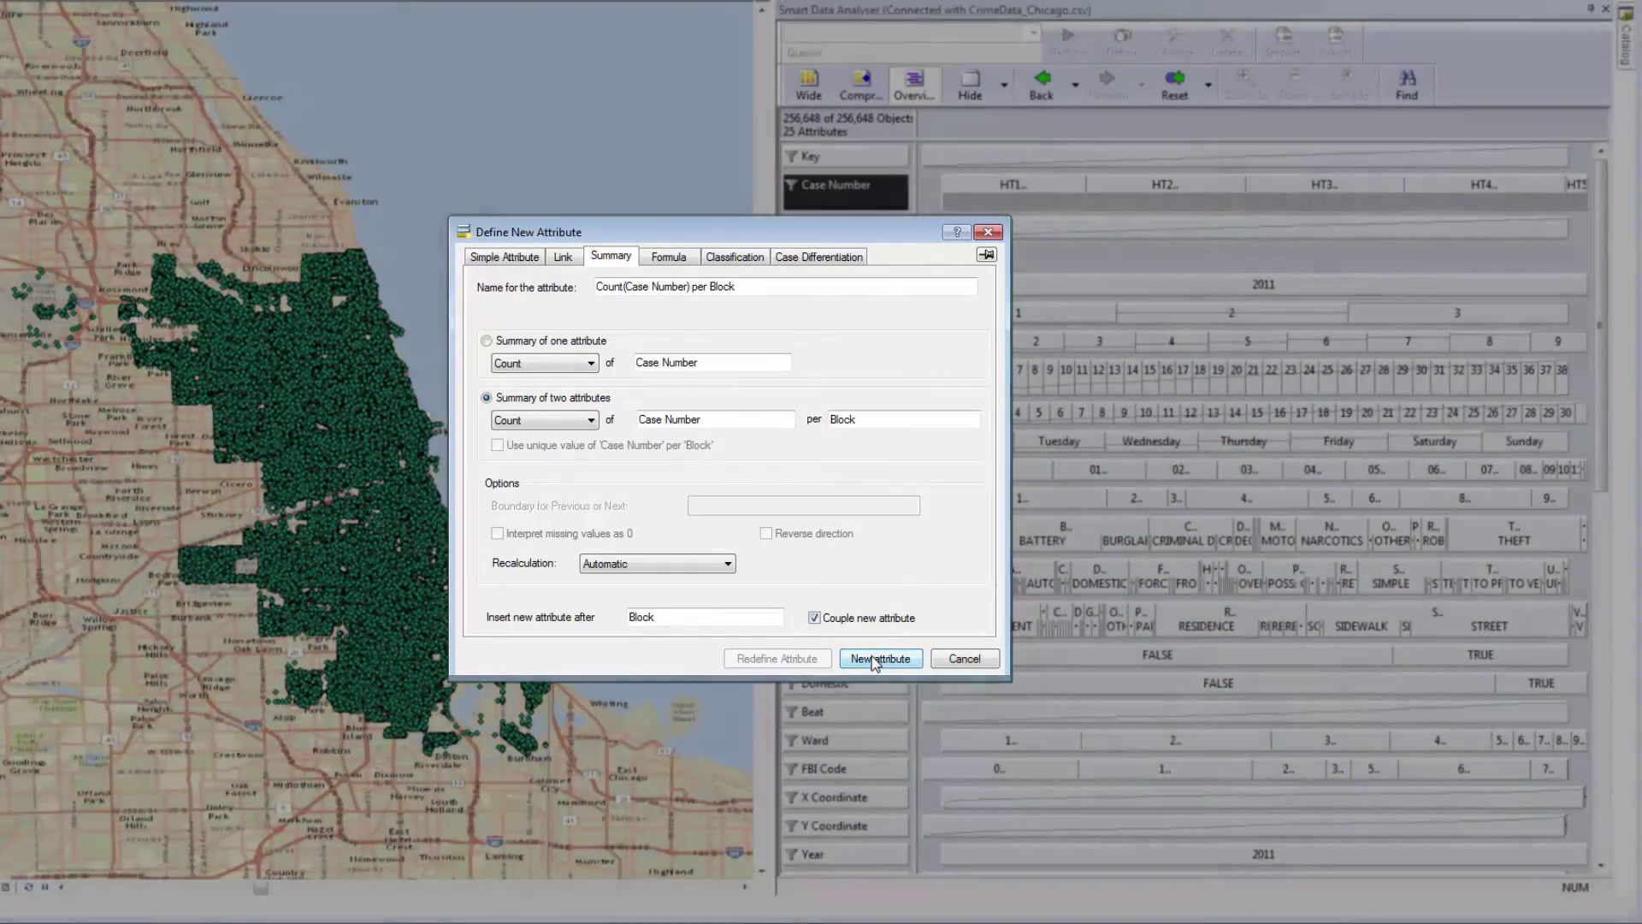
pyautogui.click(876, 658)
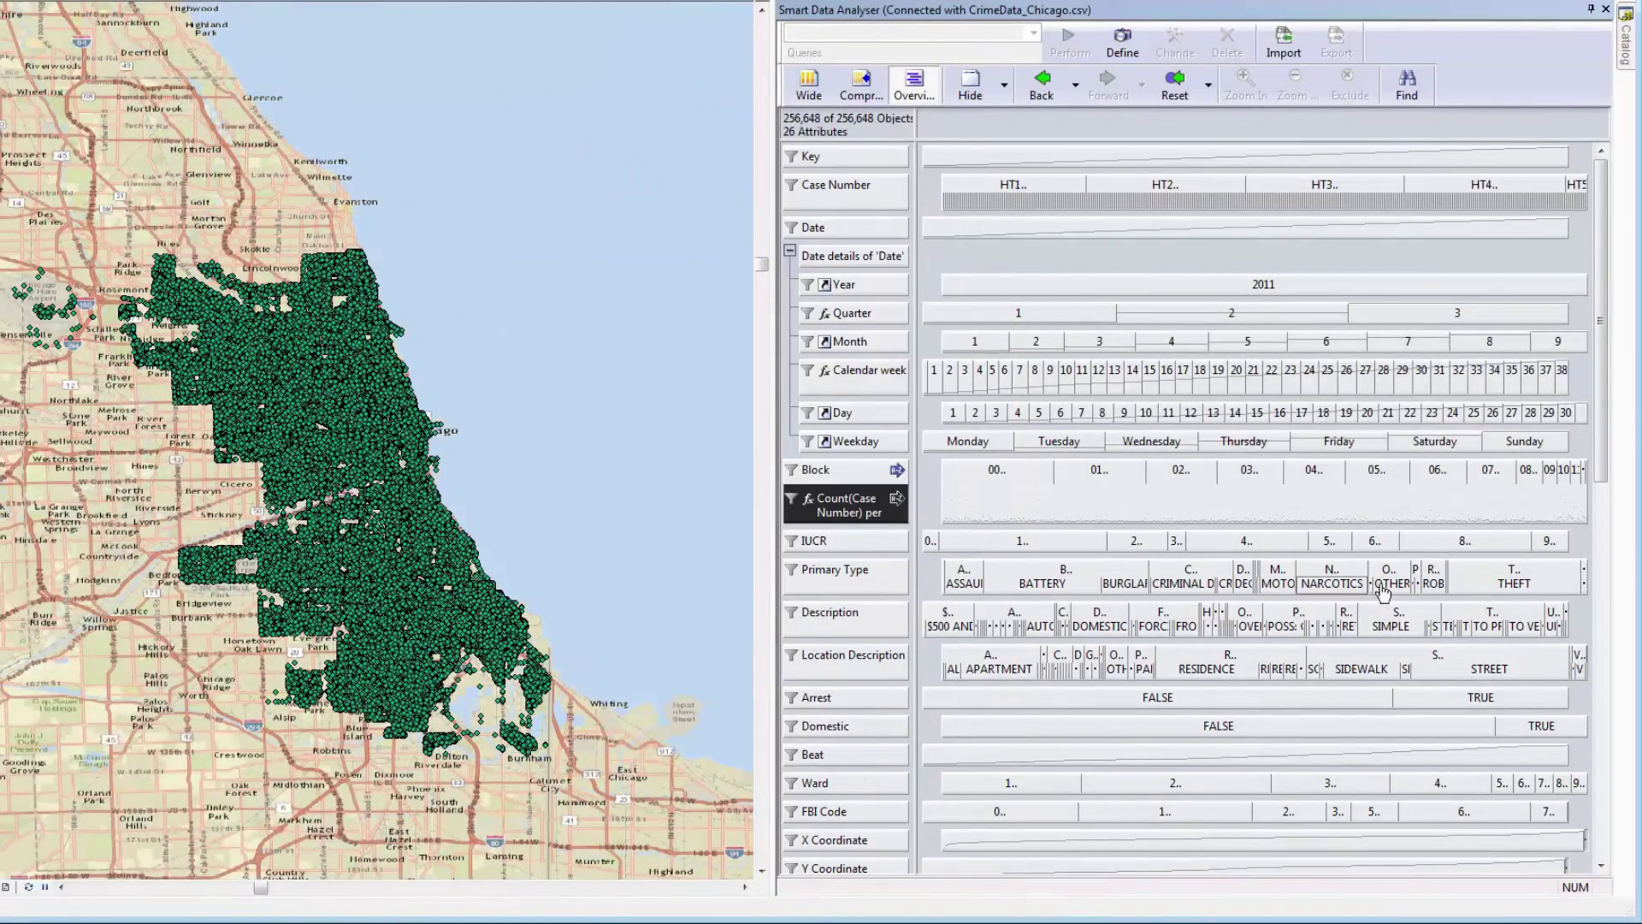
# Filter the crimes to Primary Type THEFT and select the three highest values of the case count per block
pyautogui.doubleClick(1469, 587)
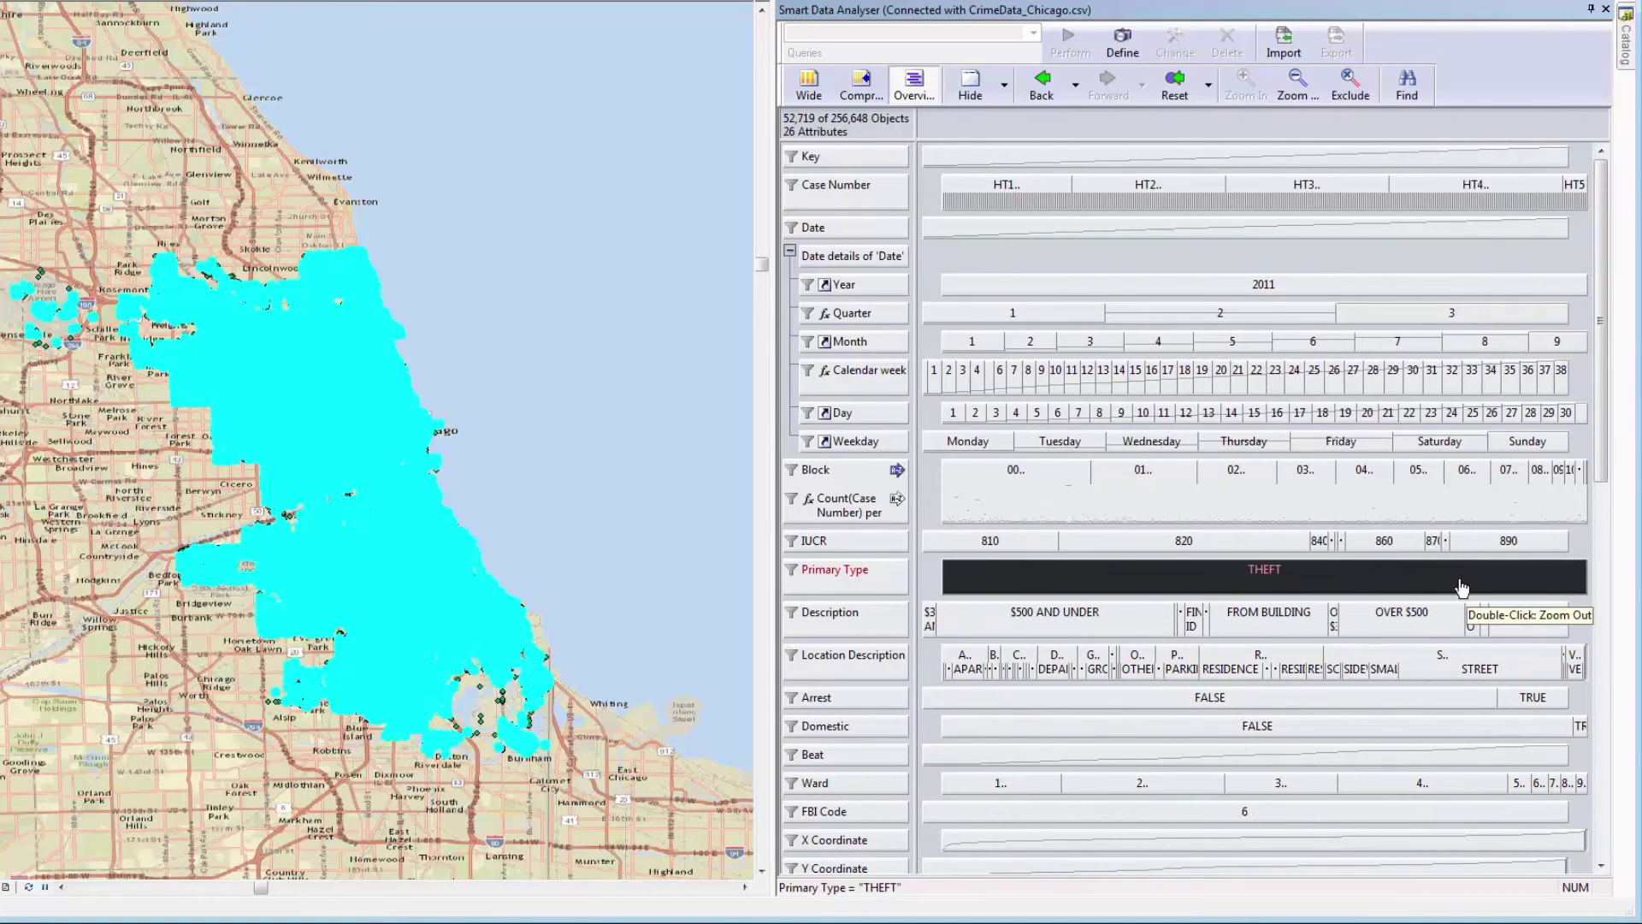
pyautogui.click(804, 503)
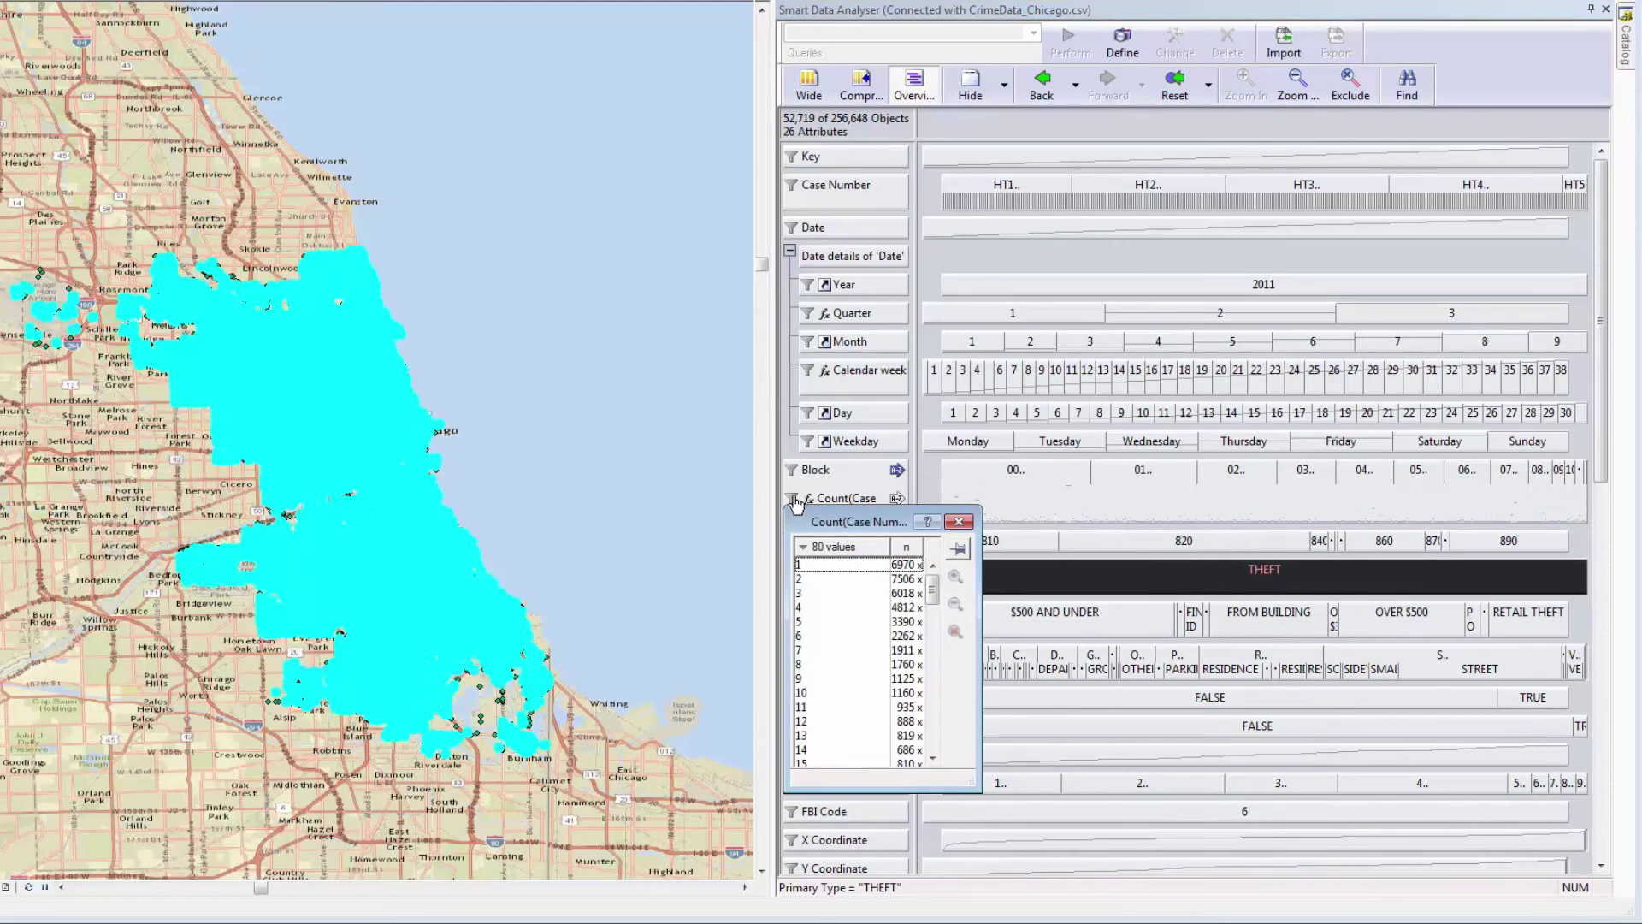
pyautogui.click(833, 546)
pyautogui.moveTo(834, 566); pyautogui.dragTo(831, 597)
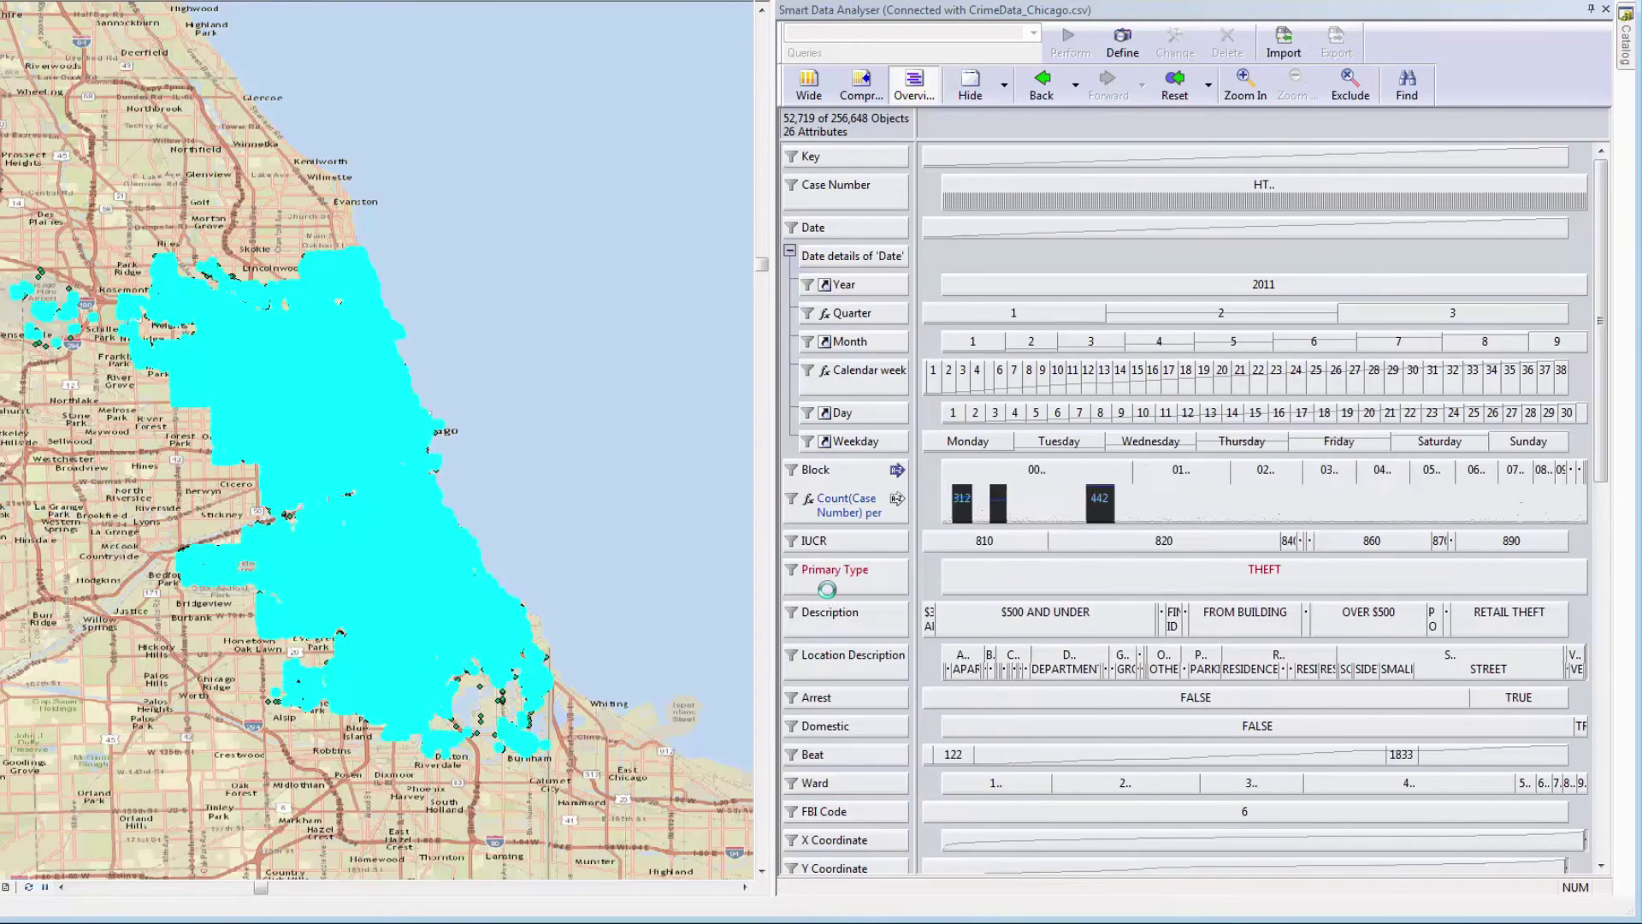